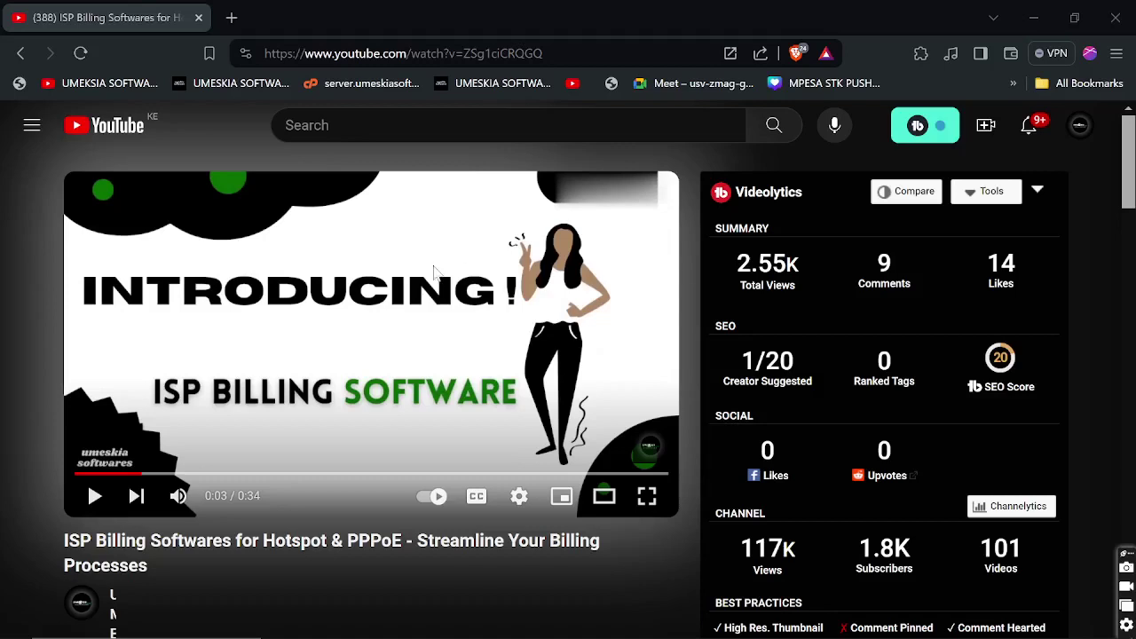
# Search Google for 'umeskia softwares' in a new tab and open the Umeskia Softwares website.
pyautogui.click(402, 276)
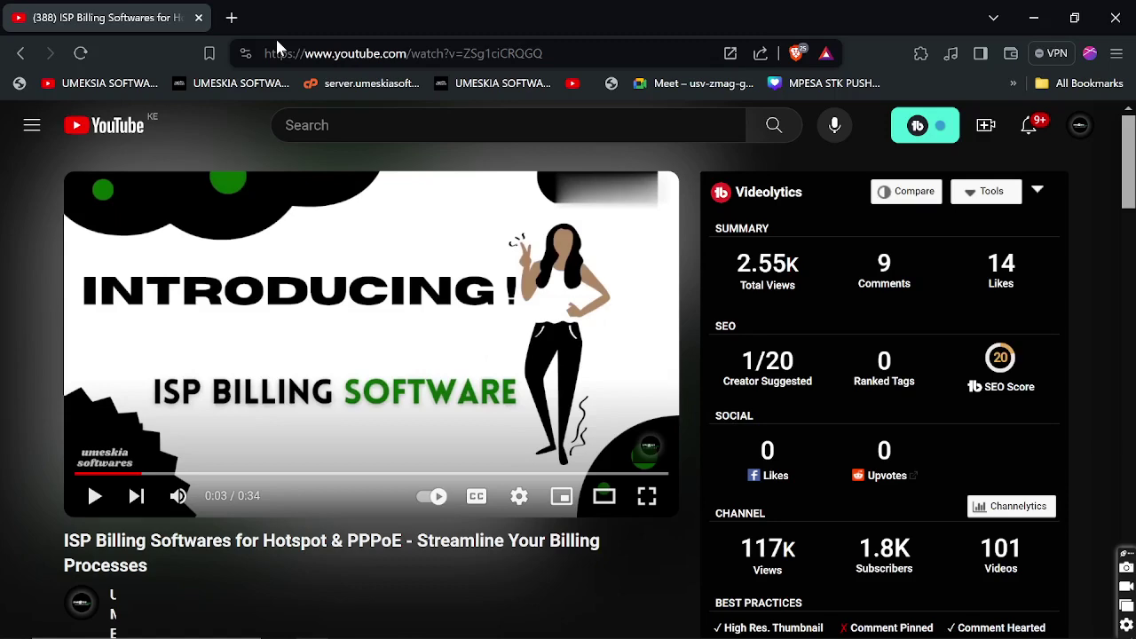
pyautogui.click(232, 18)
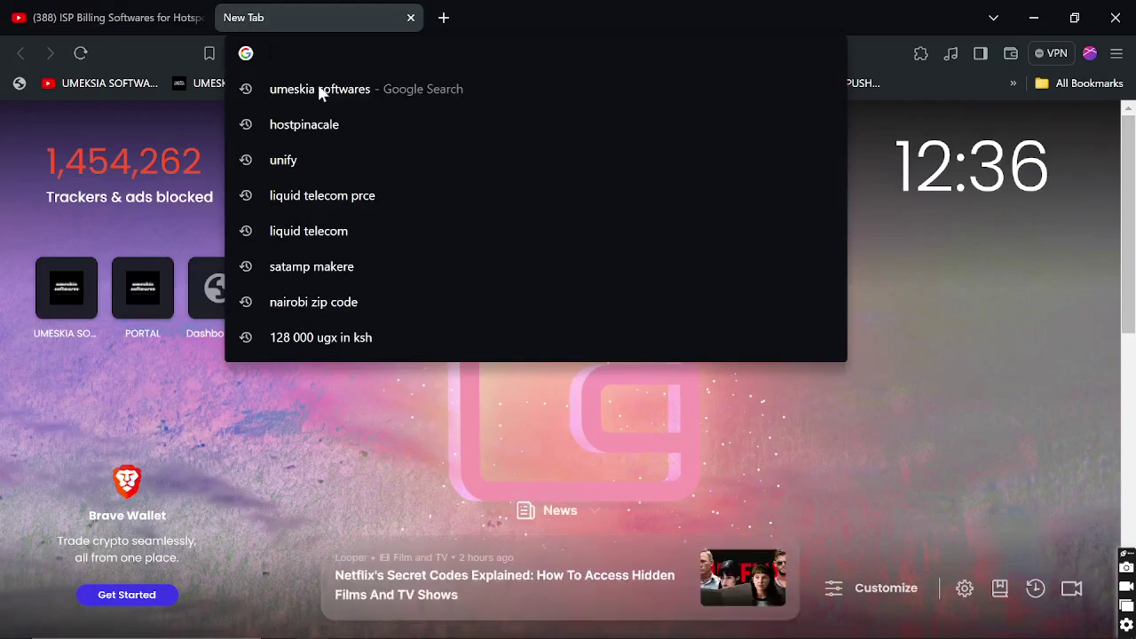
pyautogui.click(319, 90)
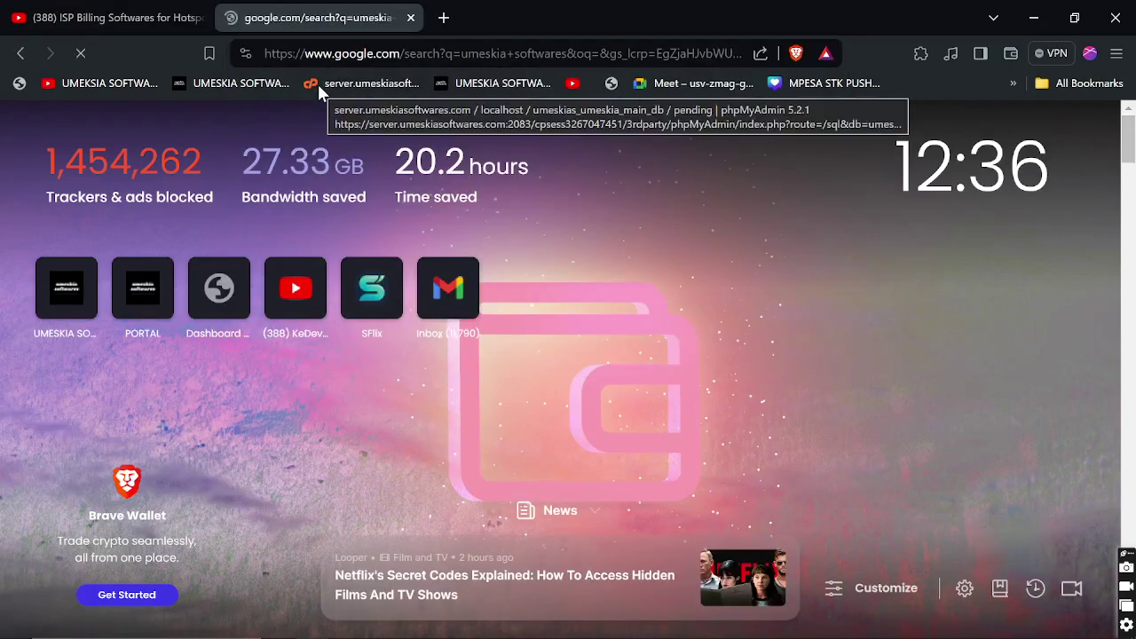
pyautogui.scroll(-2, 172, 380)
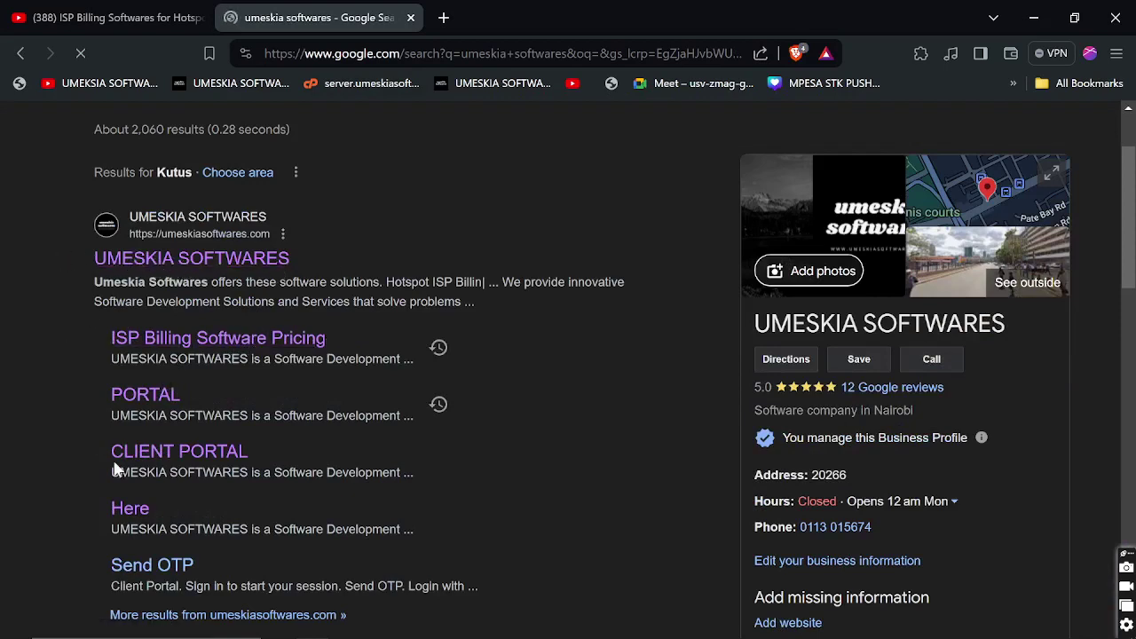
pyautogui.click(176, 261)
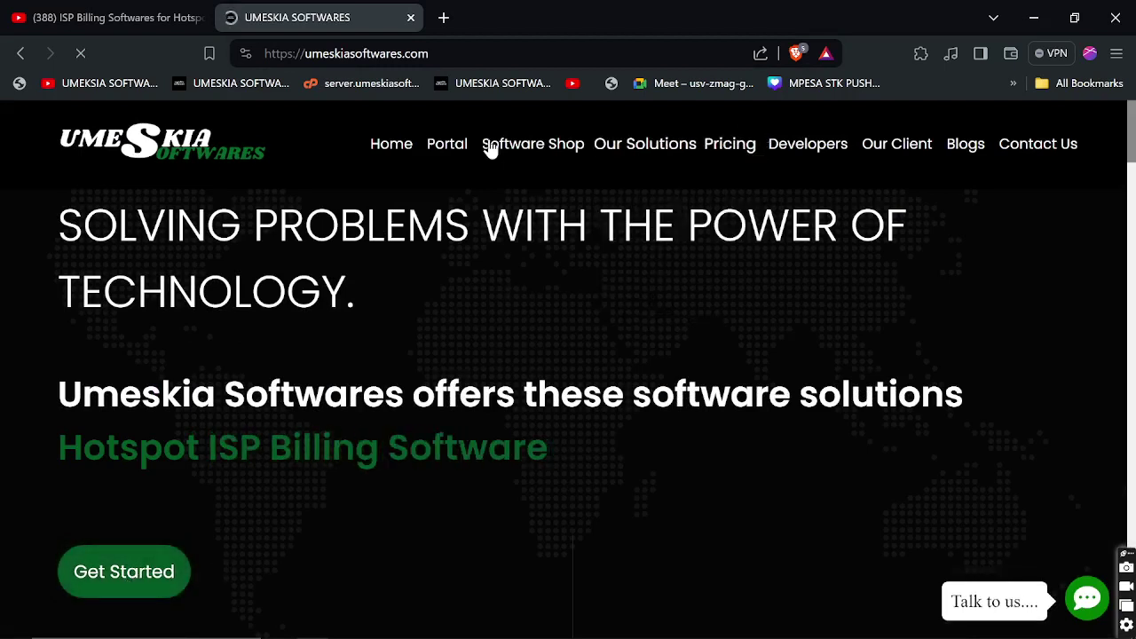
# Go from the site's Portal menu to the sign-in page, then to the Register form.
pyautogui.click(446, 147)
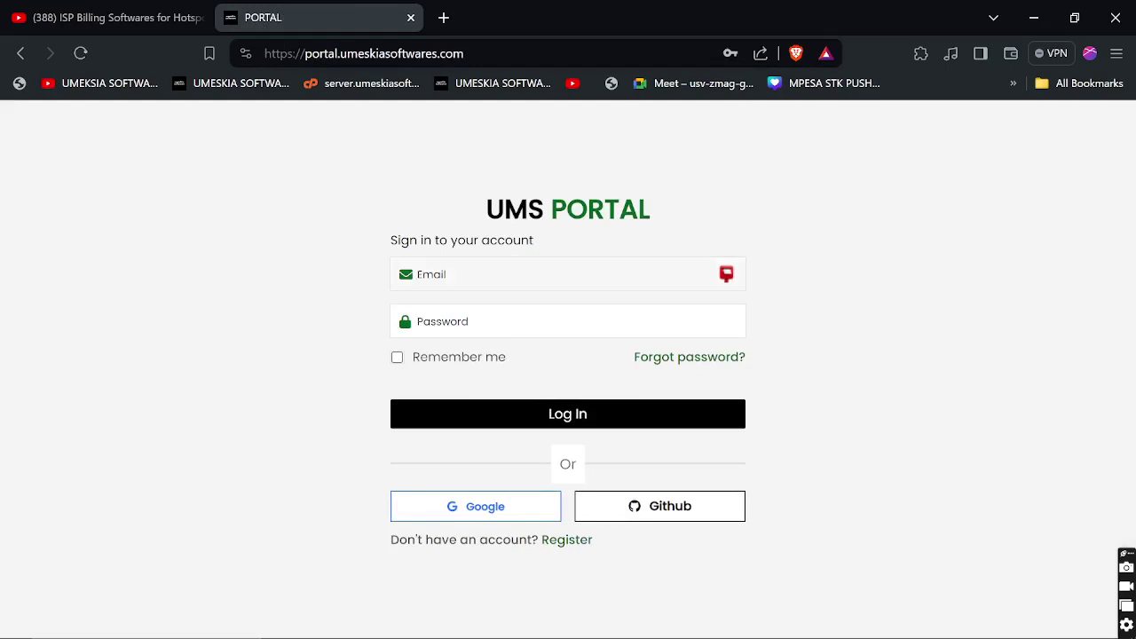
pyautogui.click(562, 545)
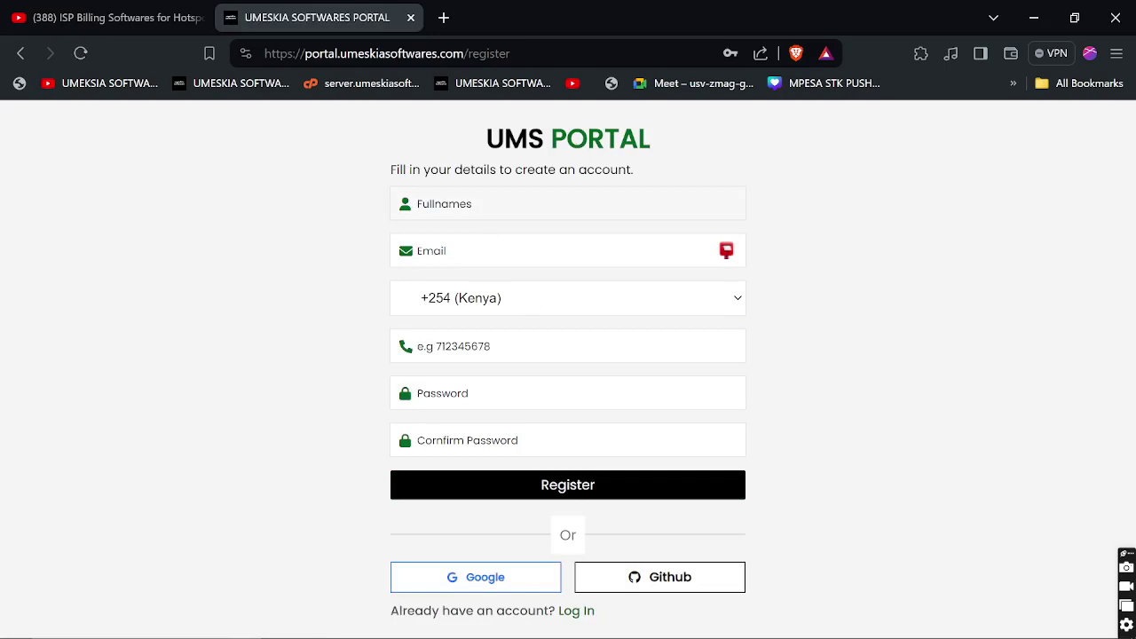
# Start the email field and browse the country dialling codes, keeping Kenya.
pyautogui.click(532, 250)
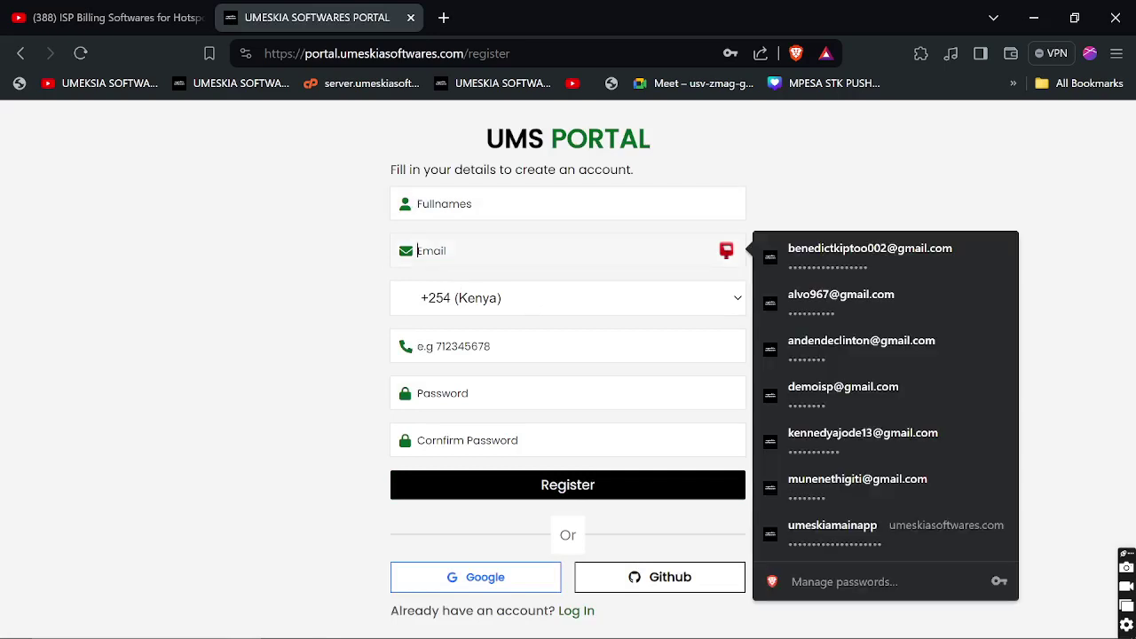
pyautogui.click(518, 302)
pyautogui.scroll(-5, 497, 435)
pyautogui.scroll(5, 497, 435)
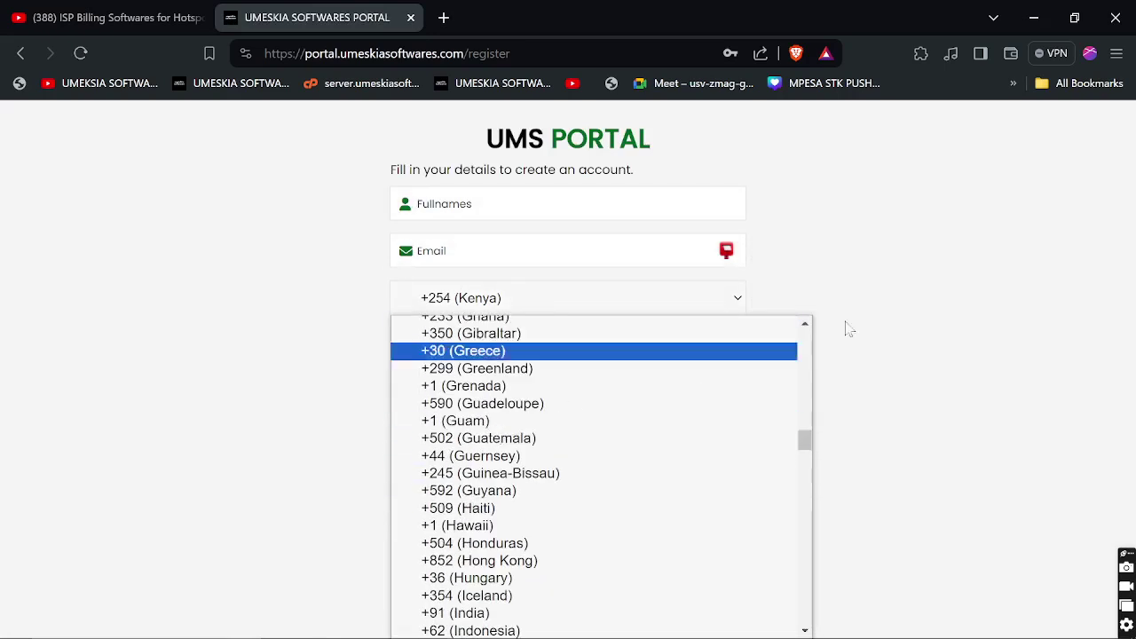
pyautogui.click(846, 327)
pyautogui.press('Tab')
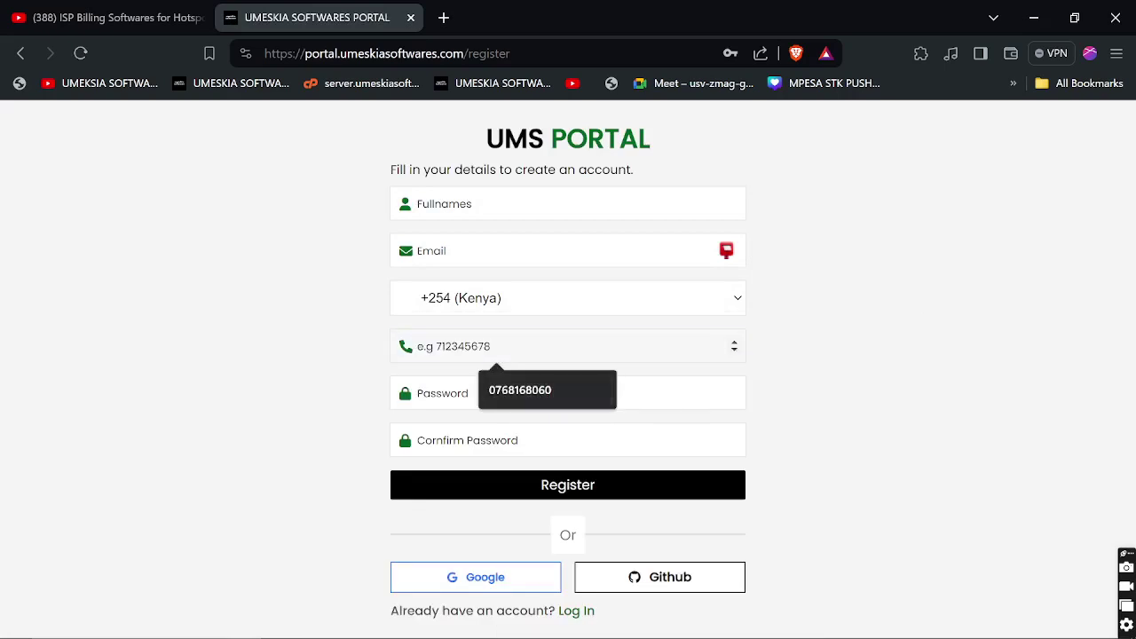
# Accept the suggested phone number without its leading 0, then return to the sign-in page.
pyautogui.click(503, 387)
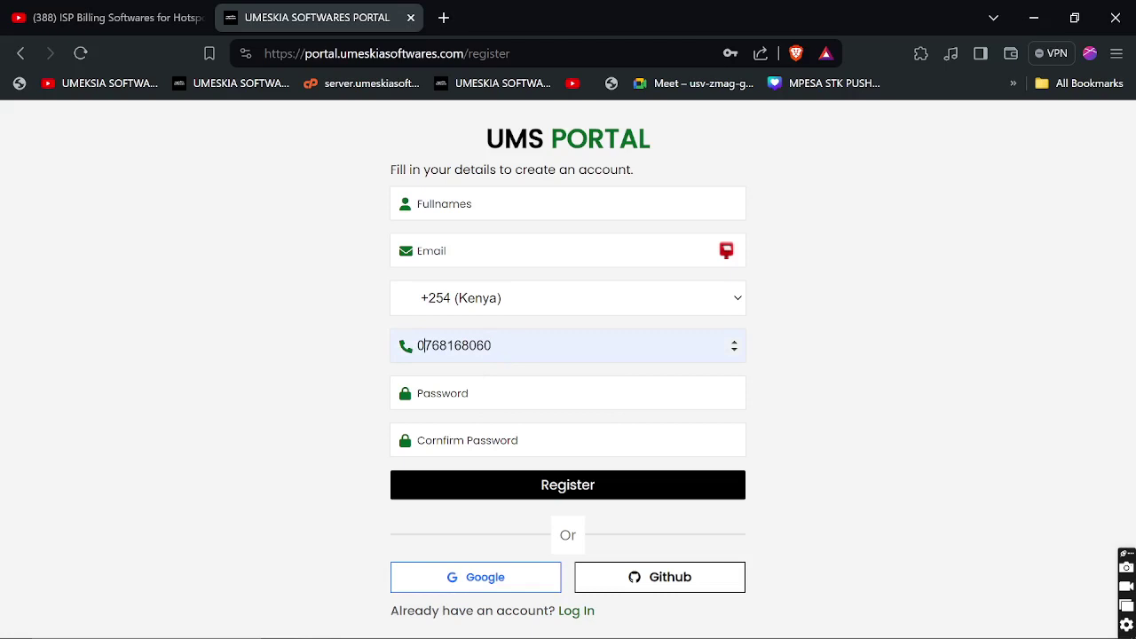
pyautogui.press('BackSpace')
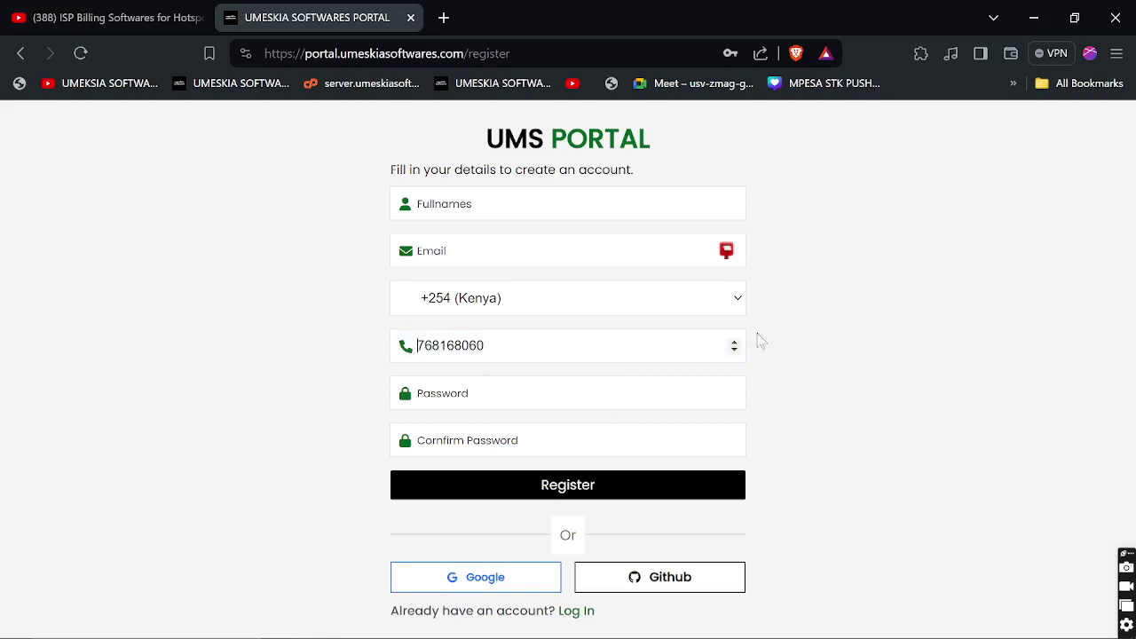
pyautogui.click(397, 399)
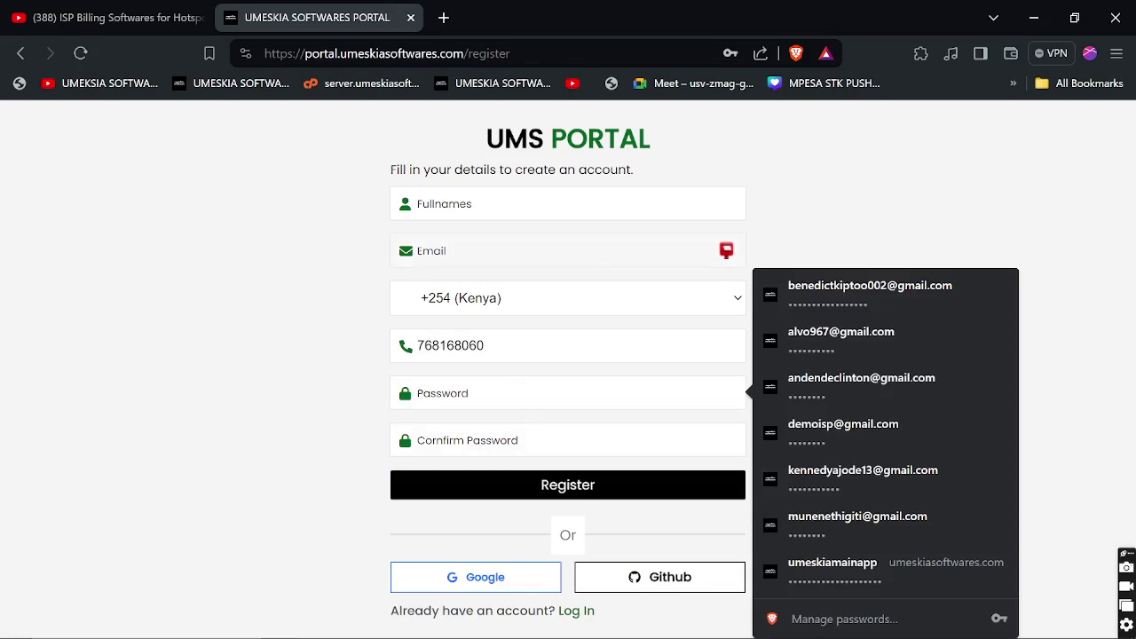
pyautogui.click(577, 612)
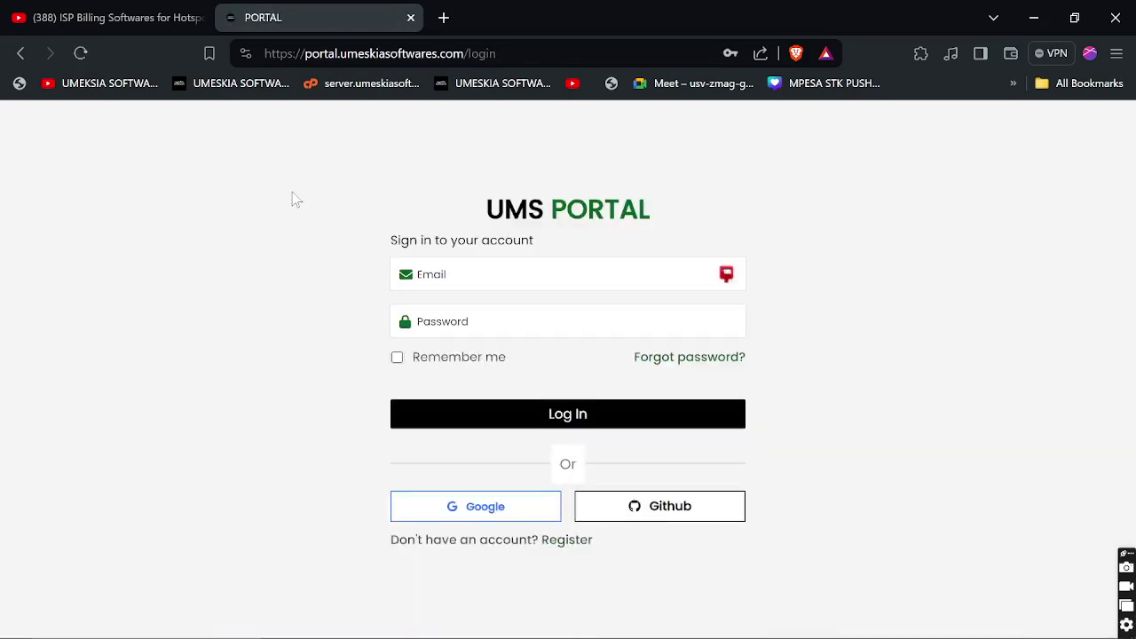
# Log in to the portal using a saved email and password from the browser.
pyautogui.click(426, 275)
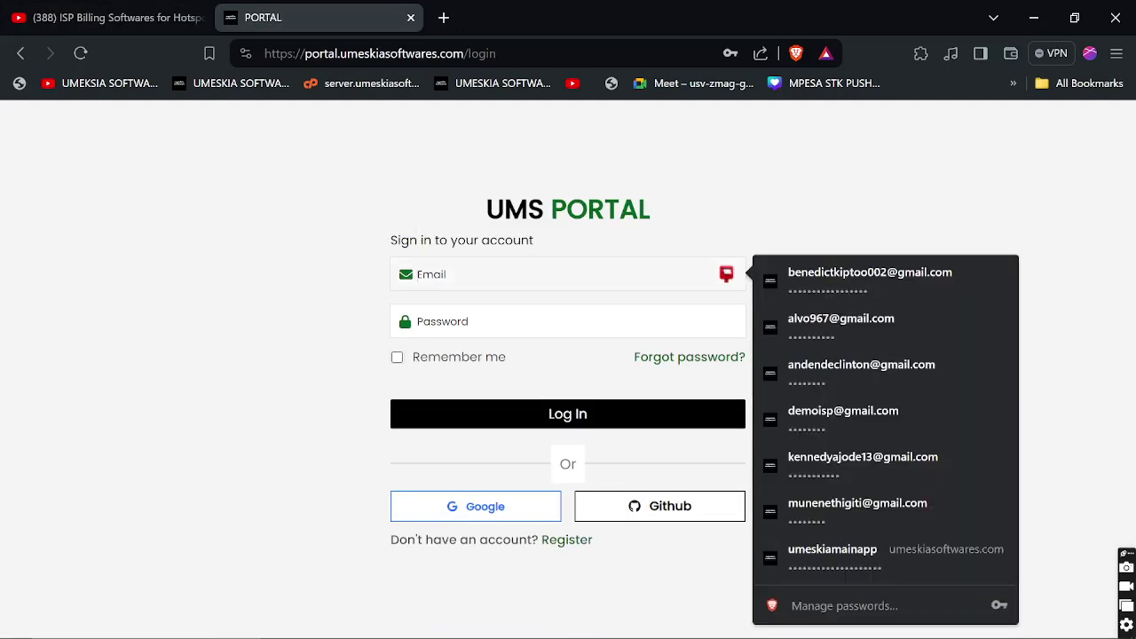
pyautogui.click(847, 333)
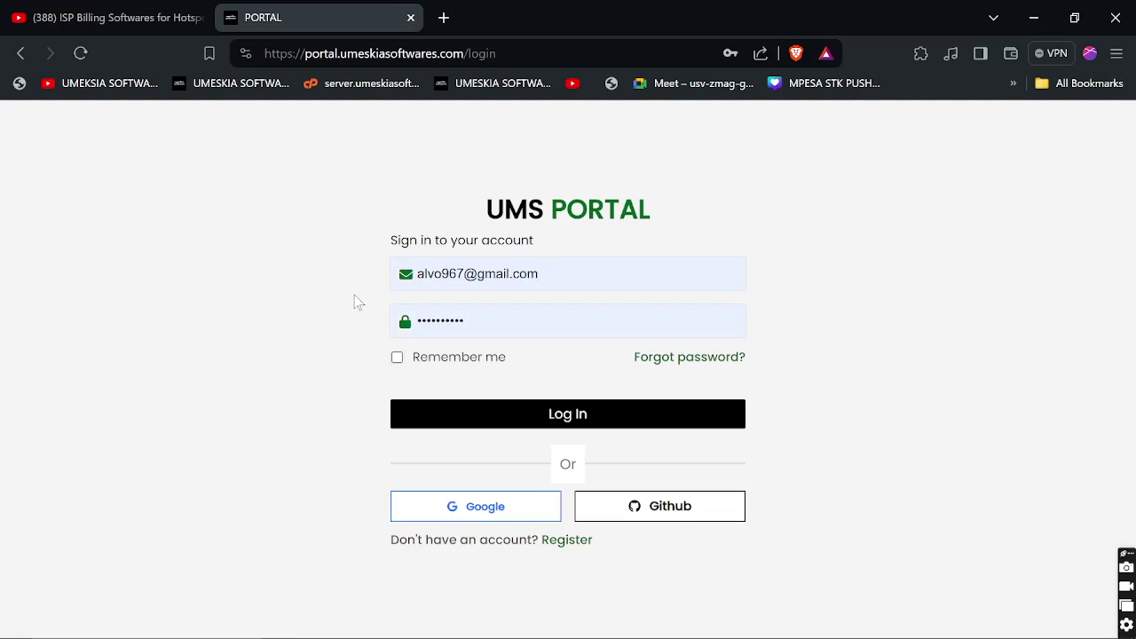
pyautogui.click(560, 418)
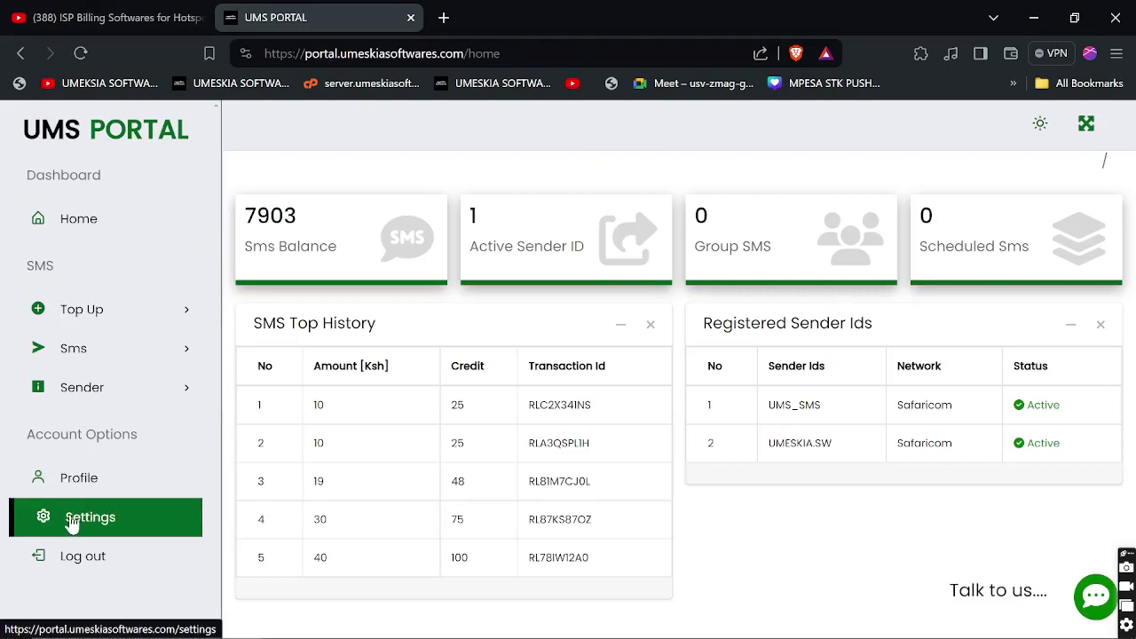
# In Settings, uncheck SMS, save ISP Billing Manager as the only product, and return Home.
pyautogui.click(73, 522)
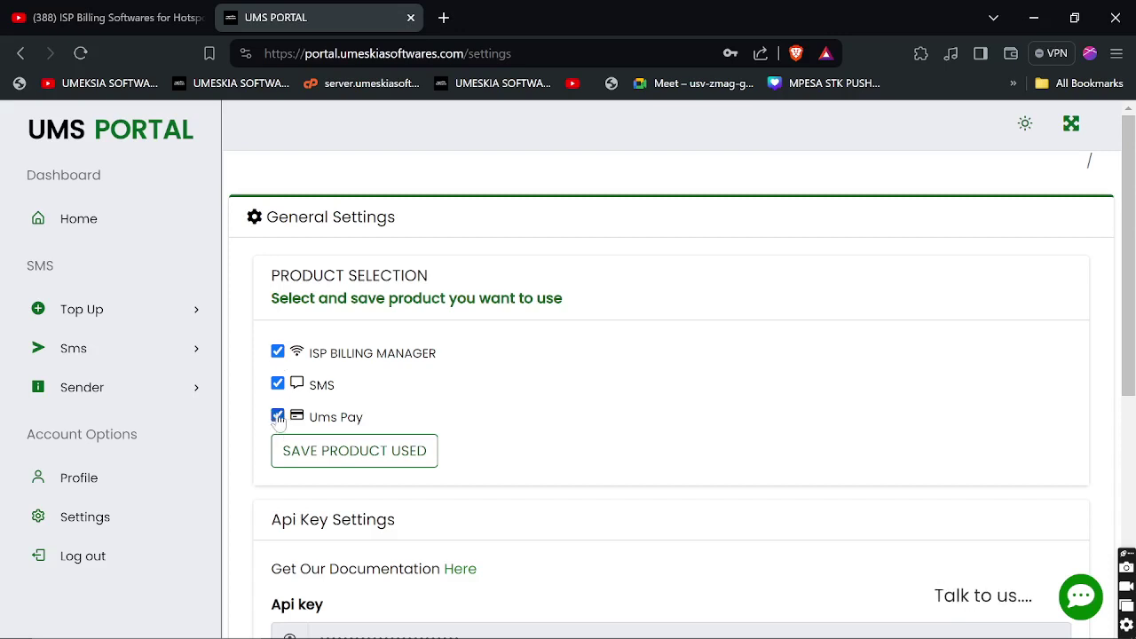
pyautogui.click(278, 383)
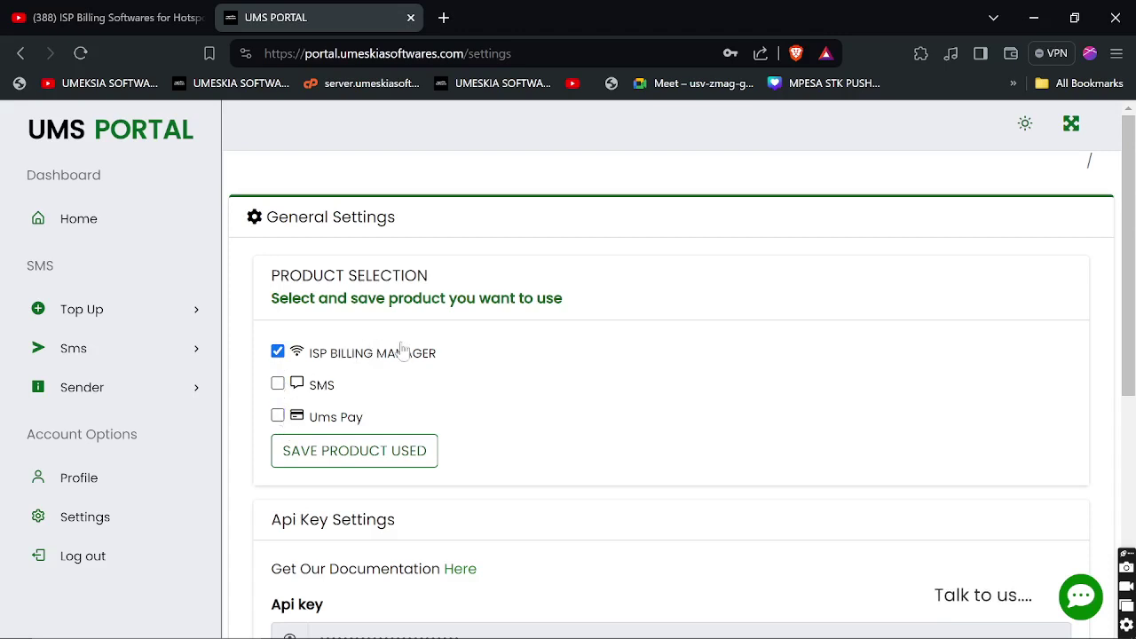
pyautogui.click(334, 453)
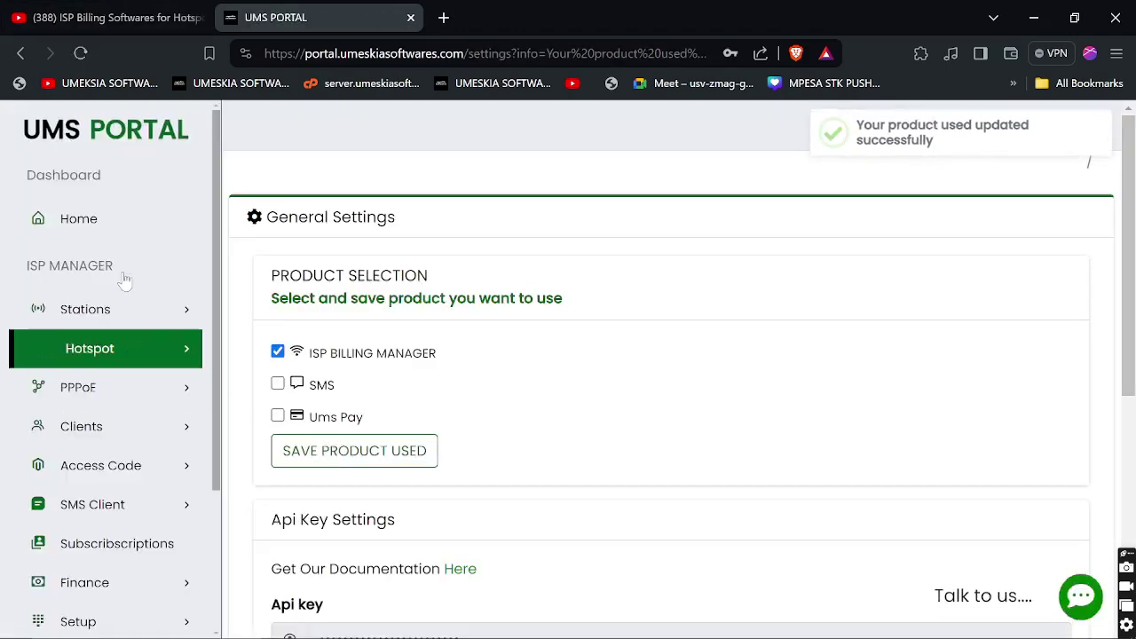
pyautogui.click(93, 217)
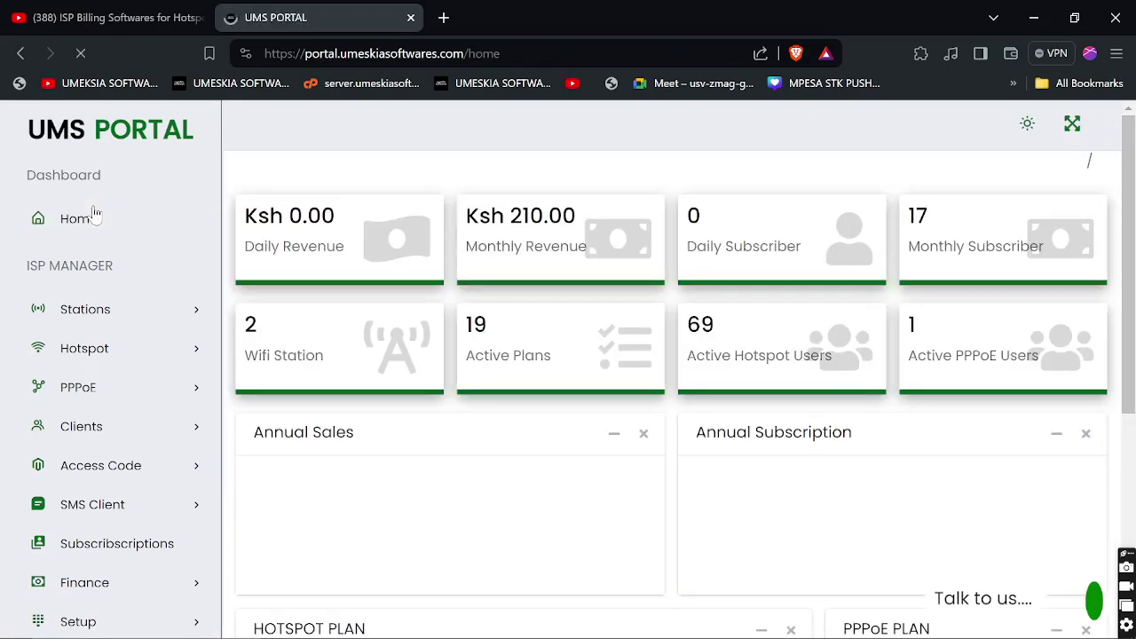
pyautogui.scroll(-3, 399, 340)
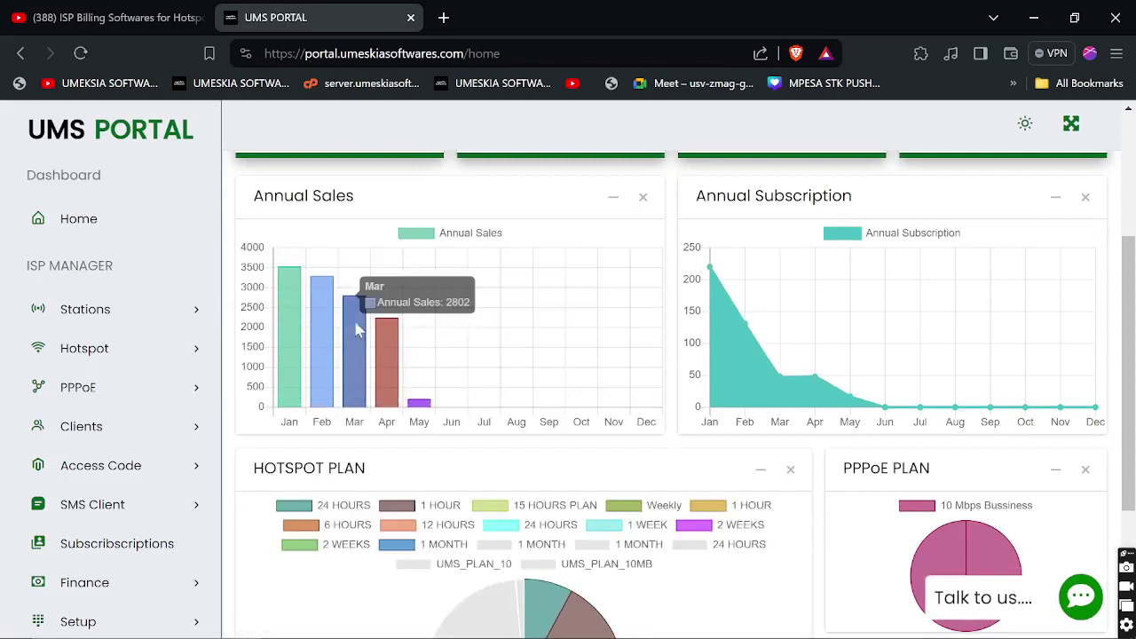
pyautogui.scroll(2, 384, 324)
pyautogui.moveTo(255, 247); pyautogui.dragTo(317, 246)
pyautogui.doubleClick(556, 246)
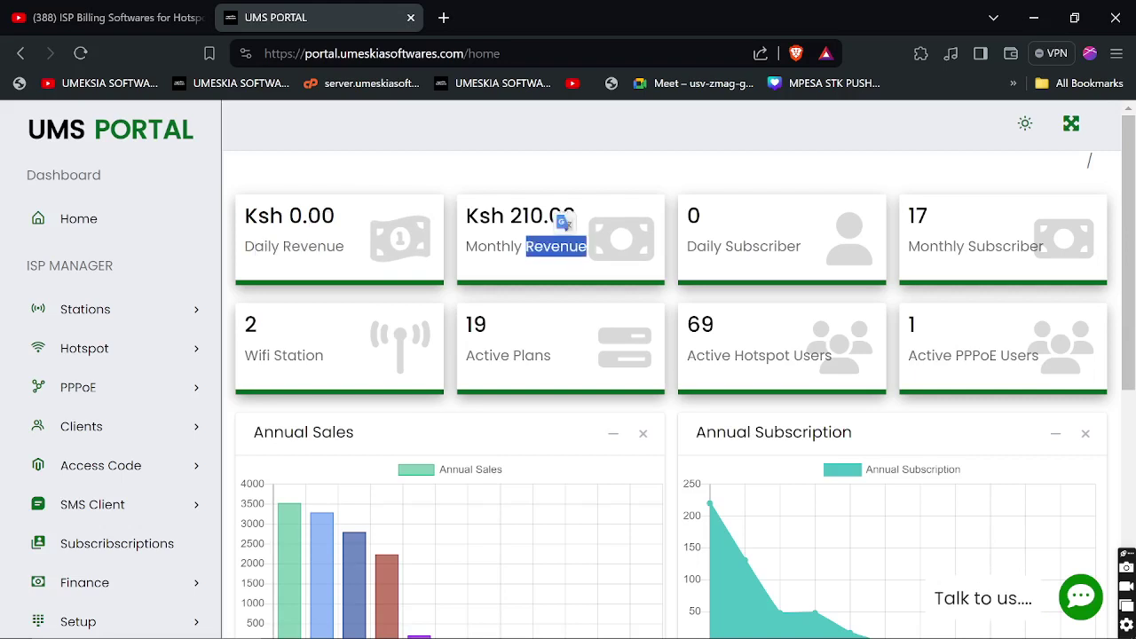
pyautogui.tripleClick(1009, 245)
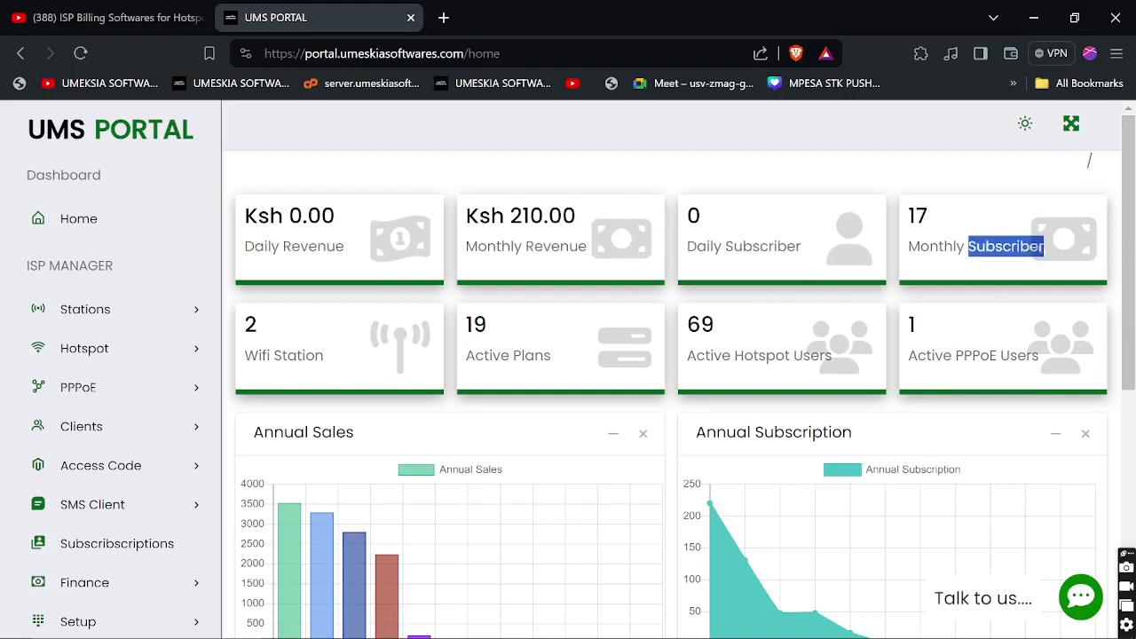
pyautogui.doubleClick(298, 355)
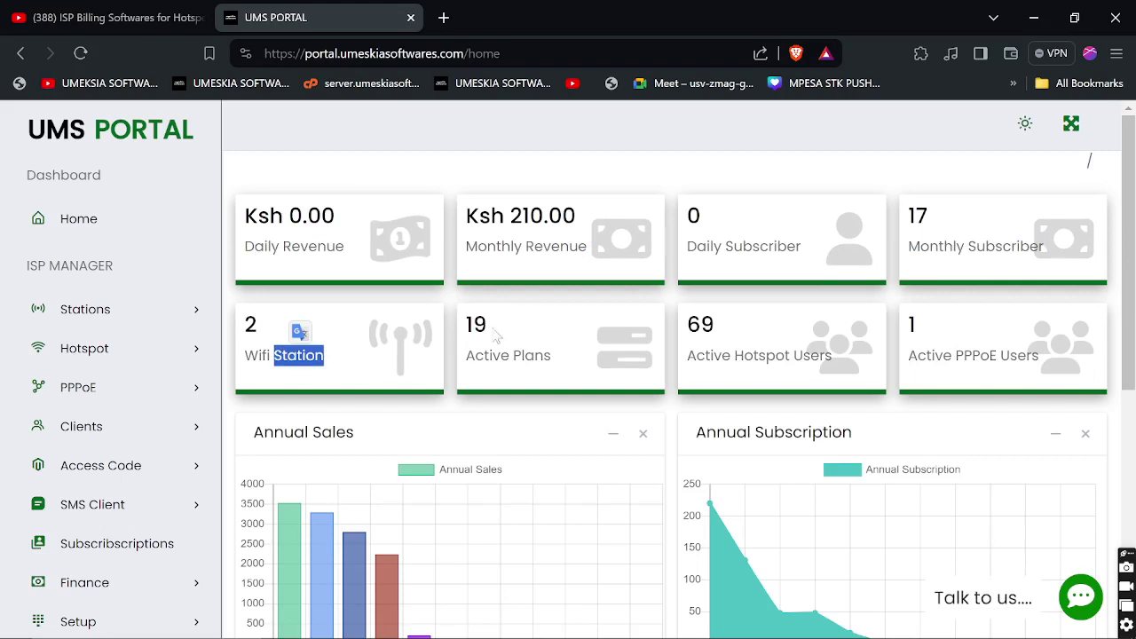
pyautogui.doubleClick(487, 355)
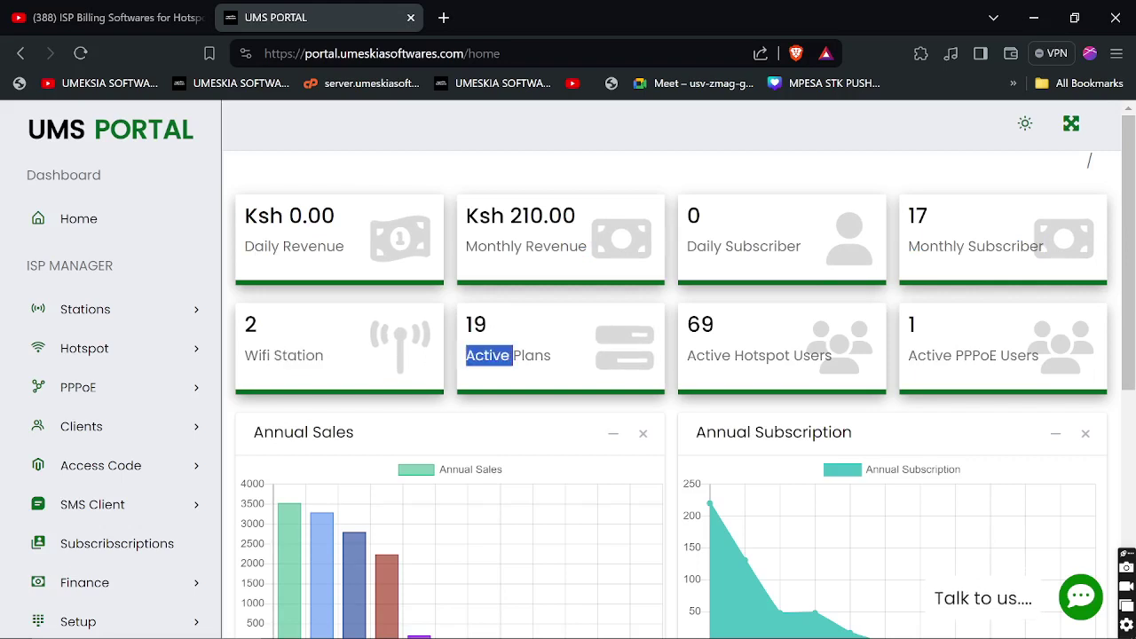
pyautogui.doubleClick(780, 353)
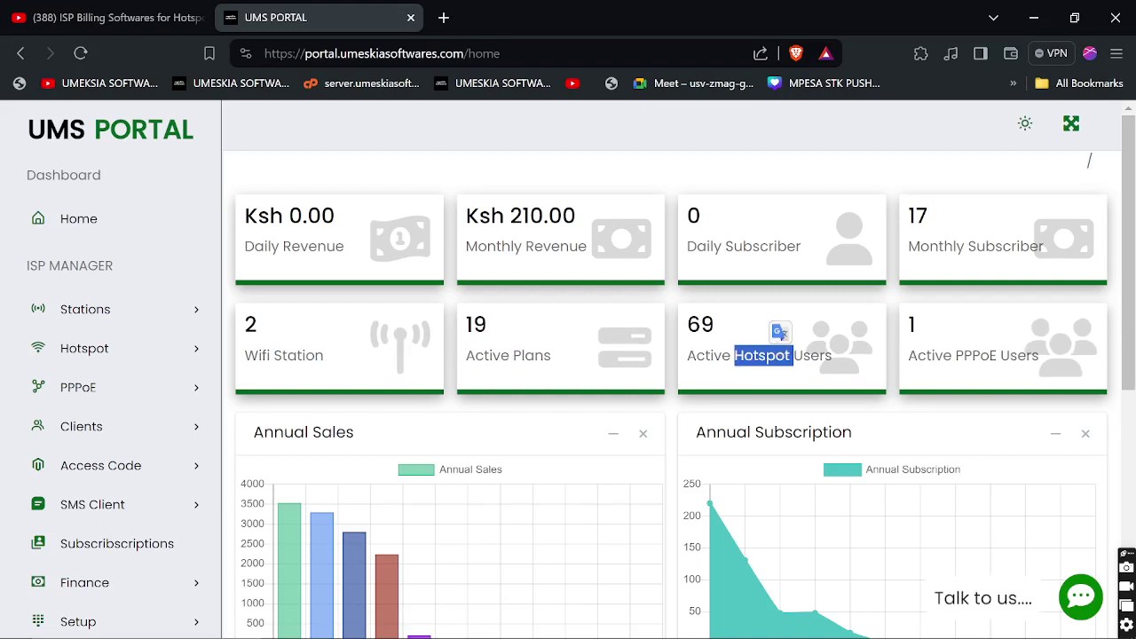
pyautogui.doubleClick(966, 369)
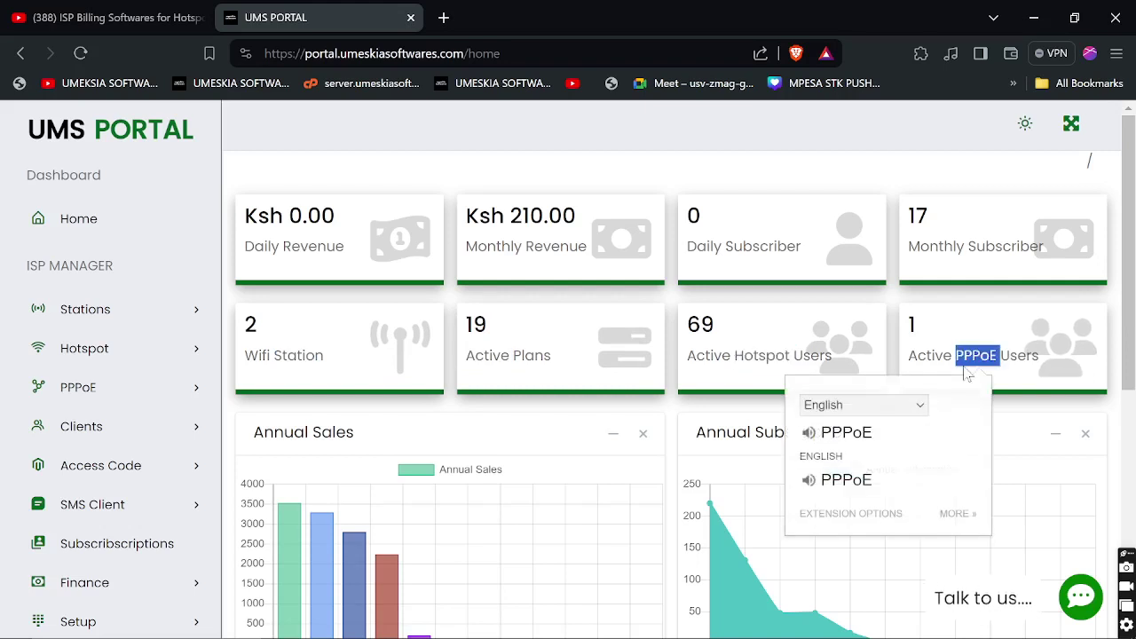
pyautogui.click(948, 316)
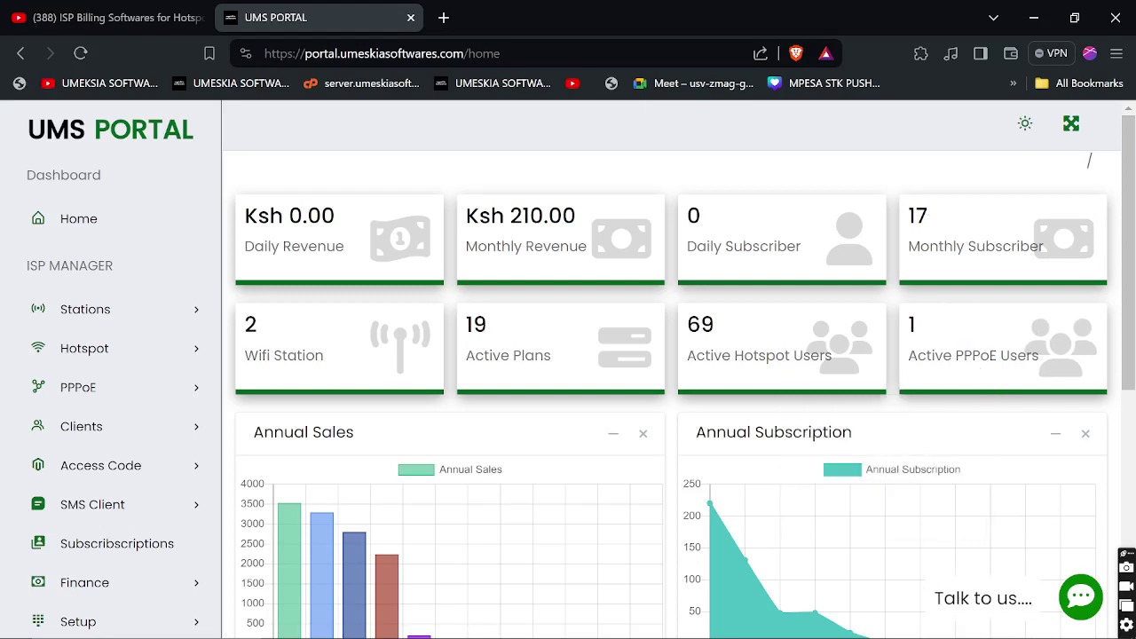
pyautogui.tripleClick(932, 357)
pyautogui.click(861, 366)
pyautogui.doubleClick(761, 355)
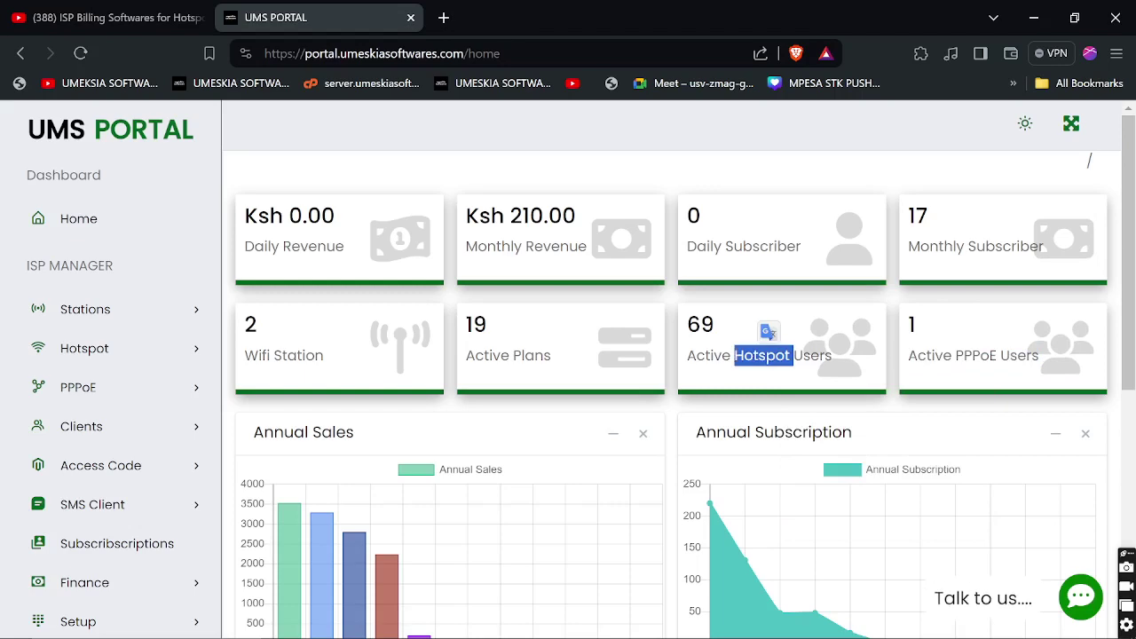
pyautogui.scroll(-3, 406, 185)
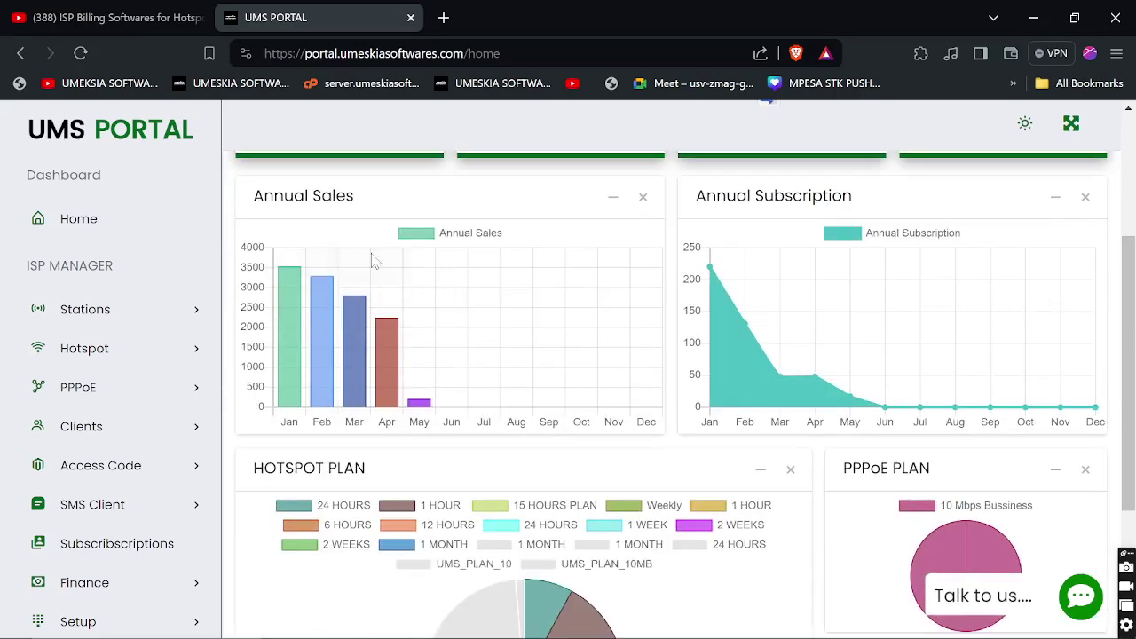
pyautogui.moveTo(253, 196); pyautogui.dragTo(355, 202)
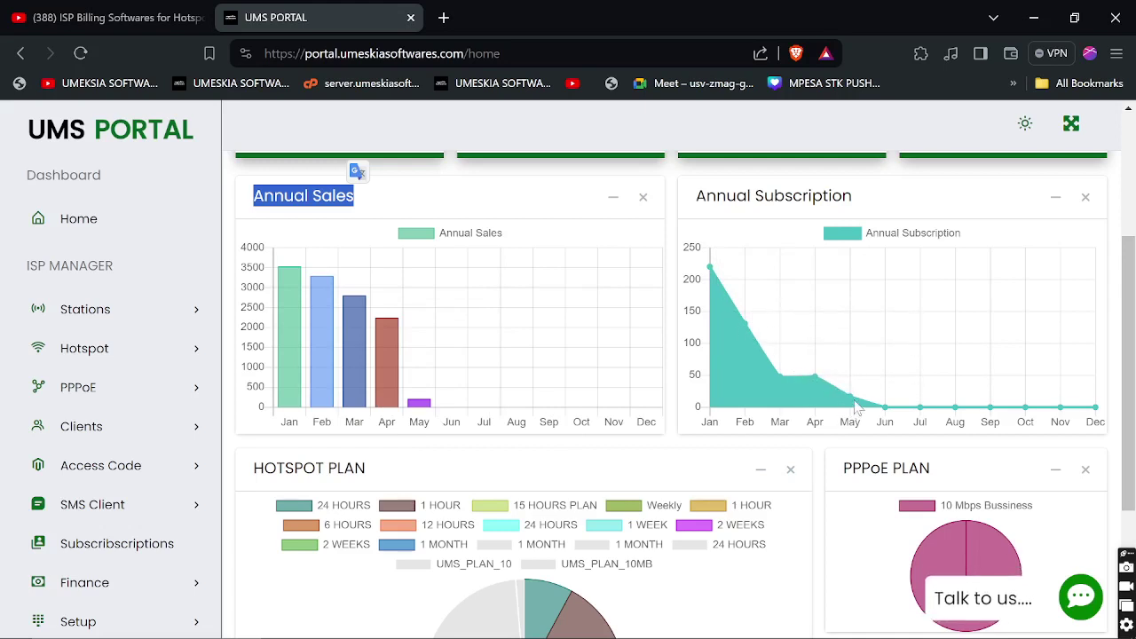
pyautogui.moveTo(852, 404)
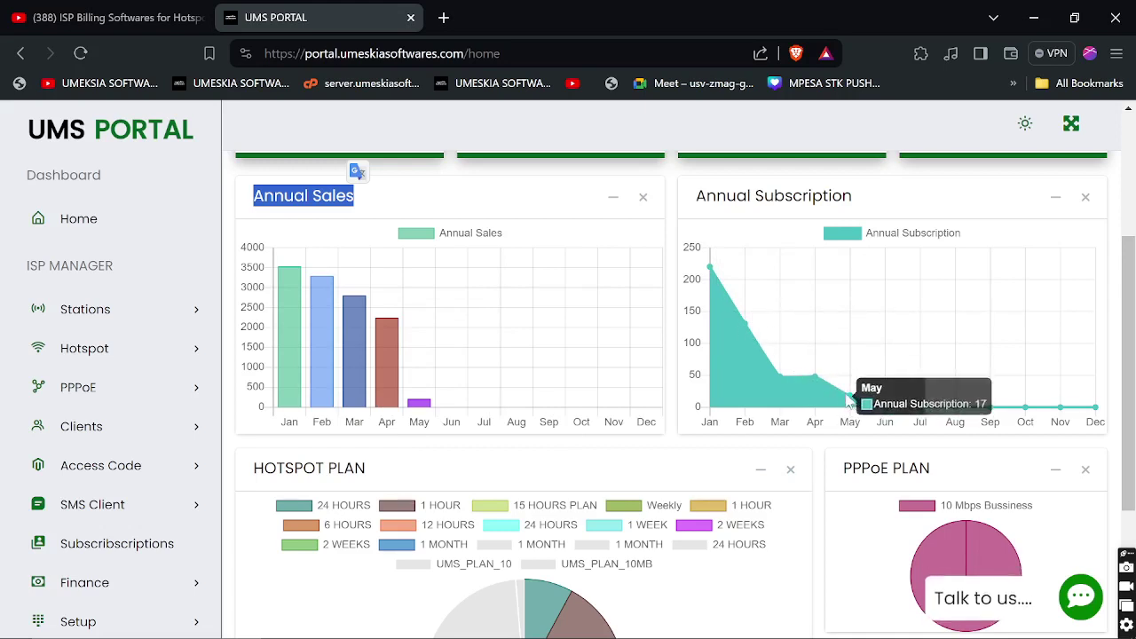
pyautogui.scroll(3, 900, 373)
pyautogui.scroll(-5, 863, 358)
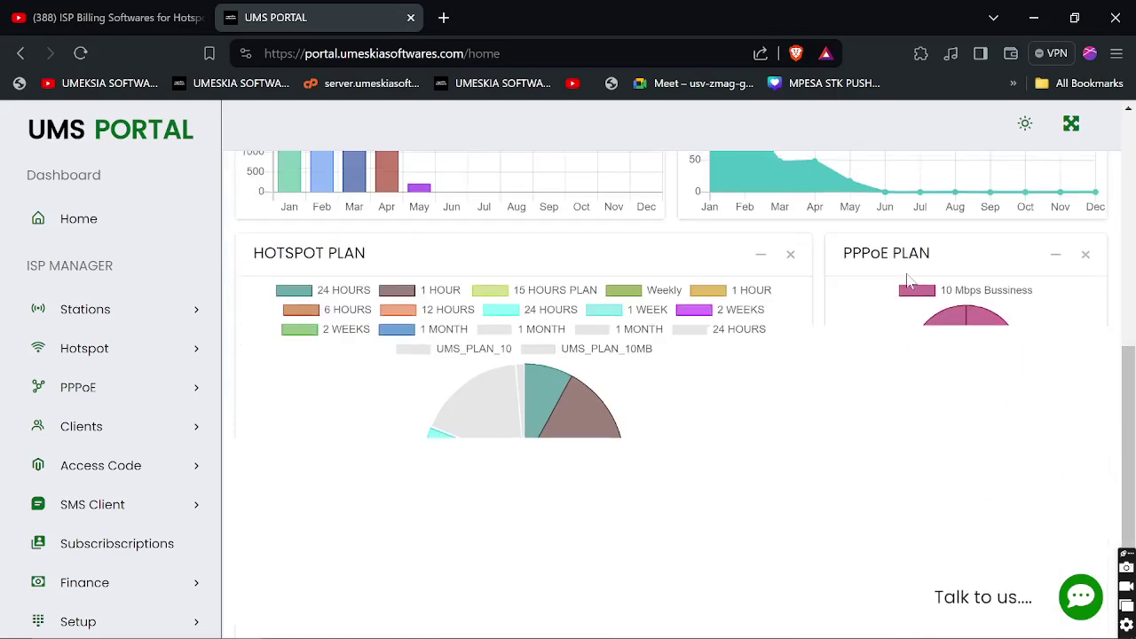
pyautogui.scroll(3, 863, 358)
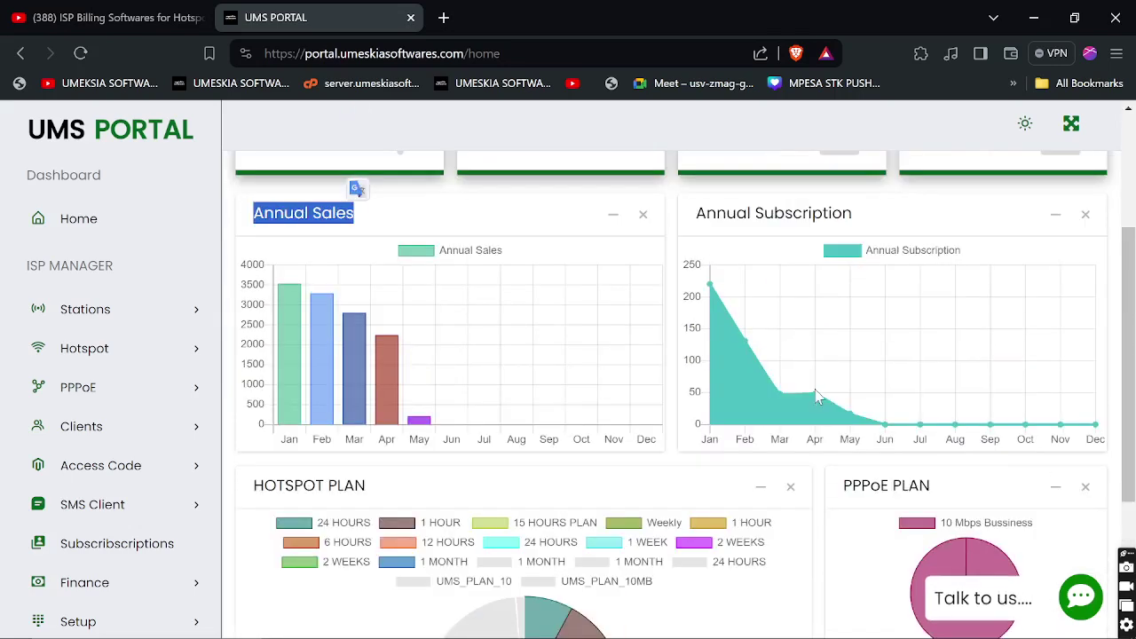
pyautogui.moveTo(817, 400)
pyautogui.scroll(-3, 818, 400)
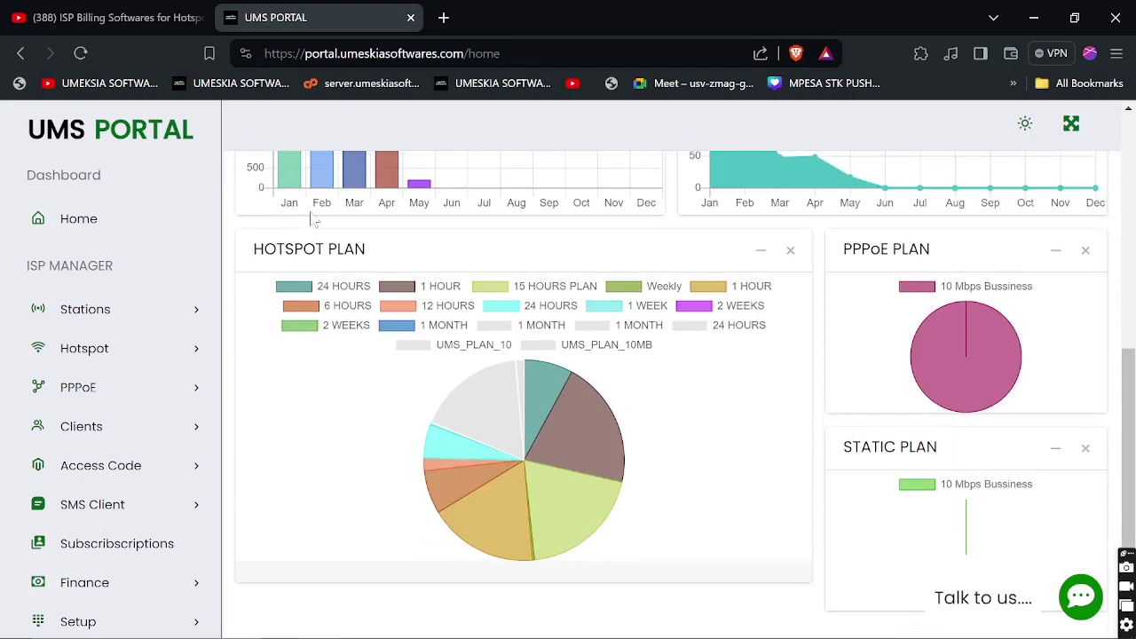
pyautogui.doubleClick(289, 249)
pyautogui.moveTo(325, 250); pyautogui.dragTo(367, 250)
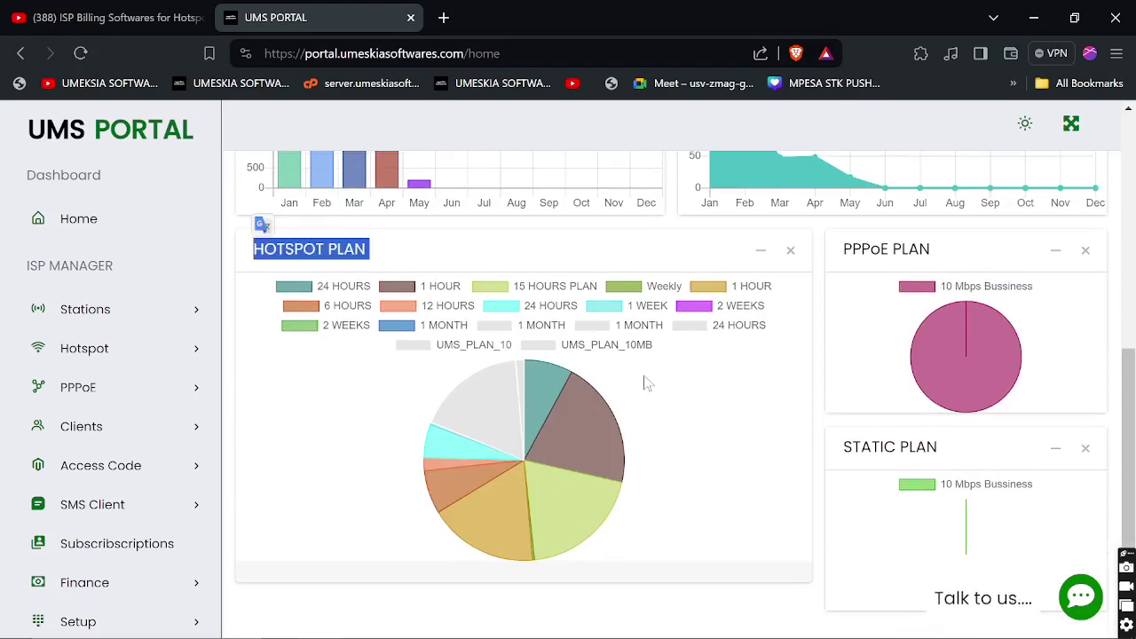
pyautogui.moveTo(562, 522)
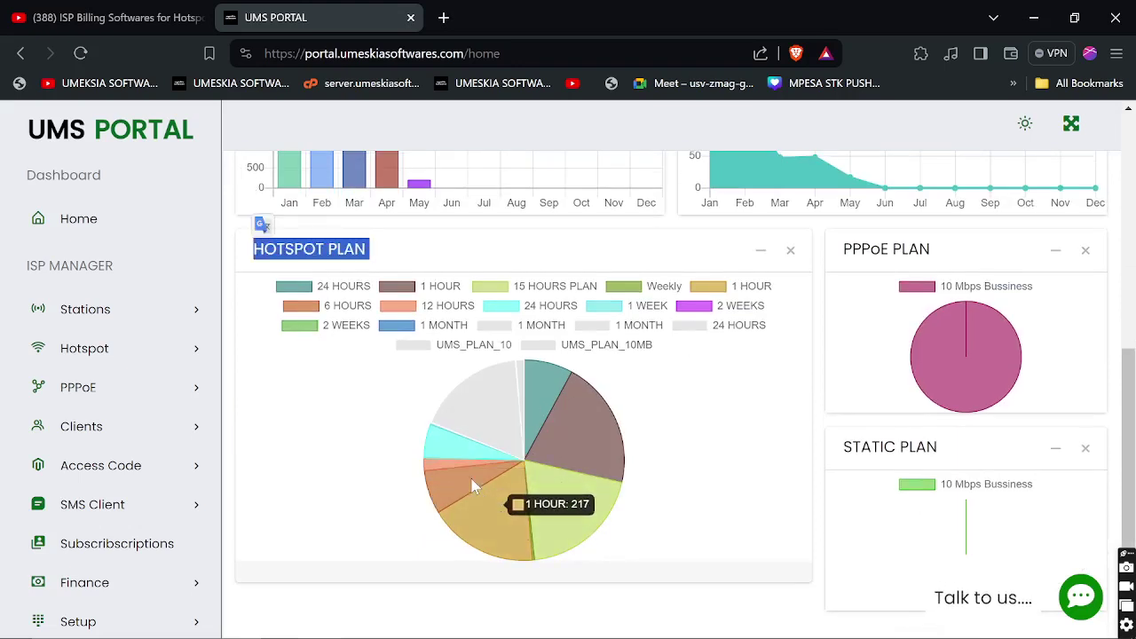
pyautogui.moveTo(526, 391)
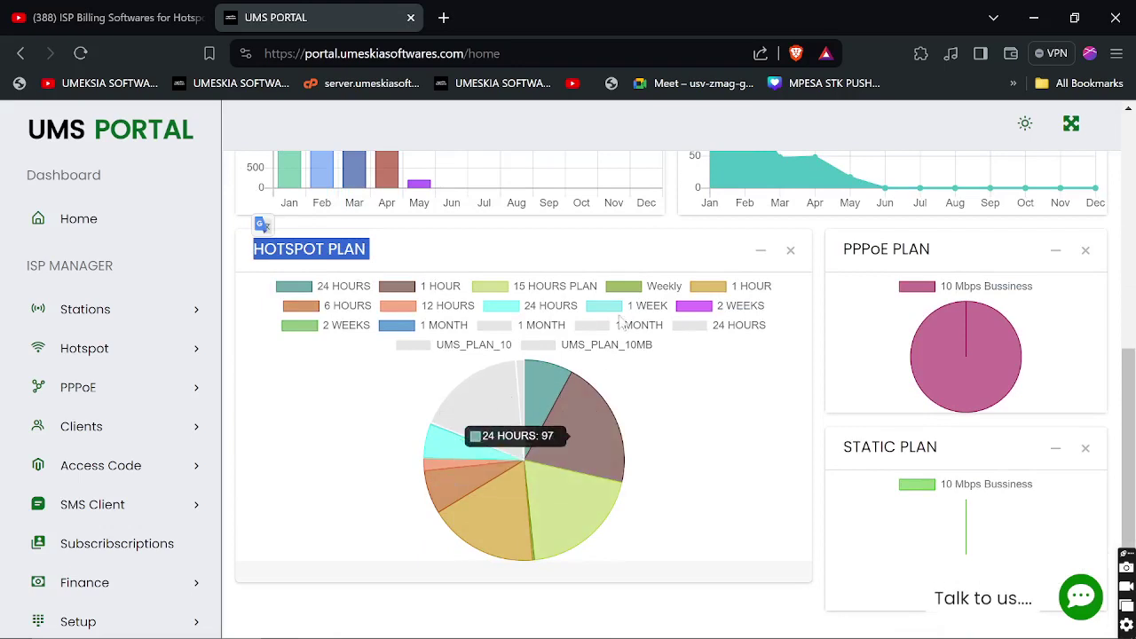
pyautogui.moveTo(959, 364)
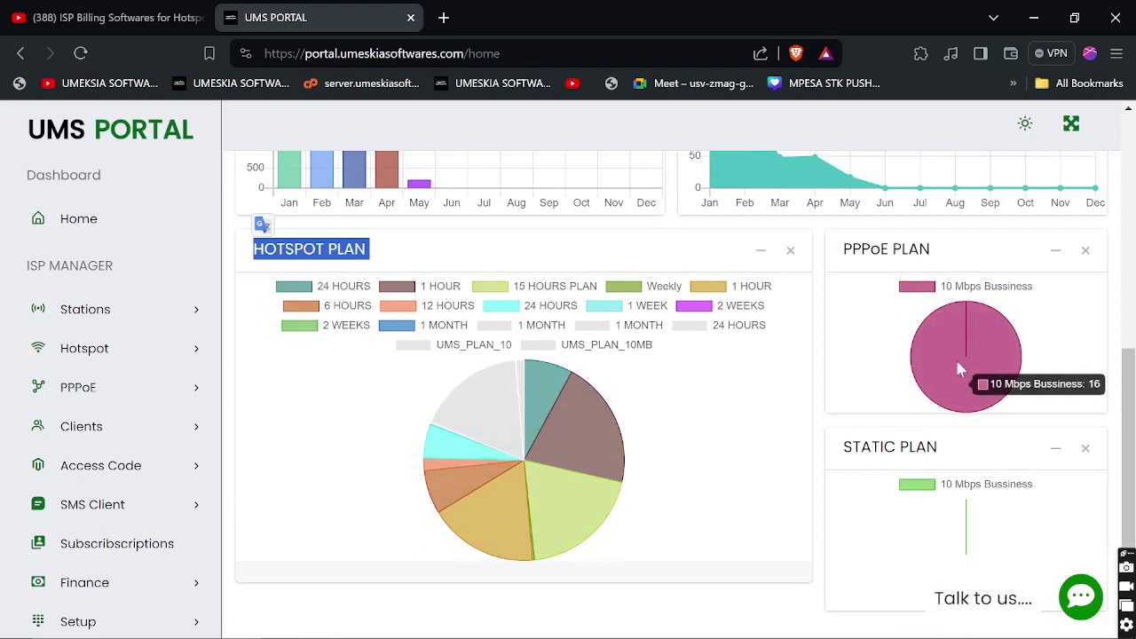
pyautogui.scroll(5, 589, 443)
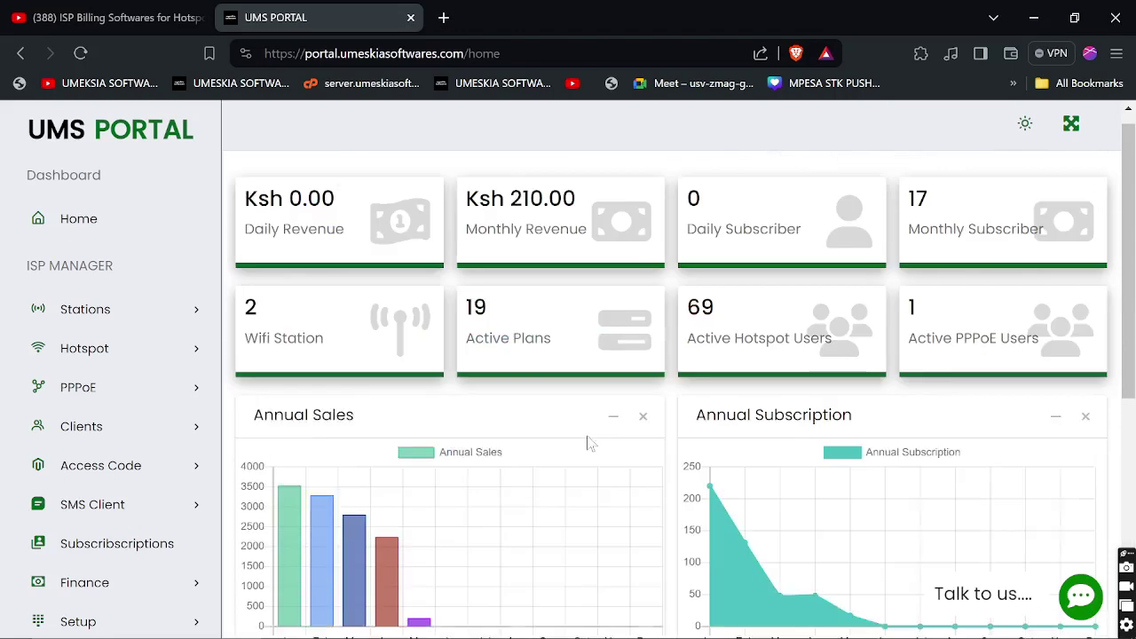
pyautogui.scroll(-1, 590, 443)
pyautogui.scroll(2, 590, 443)
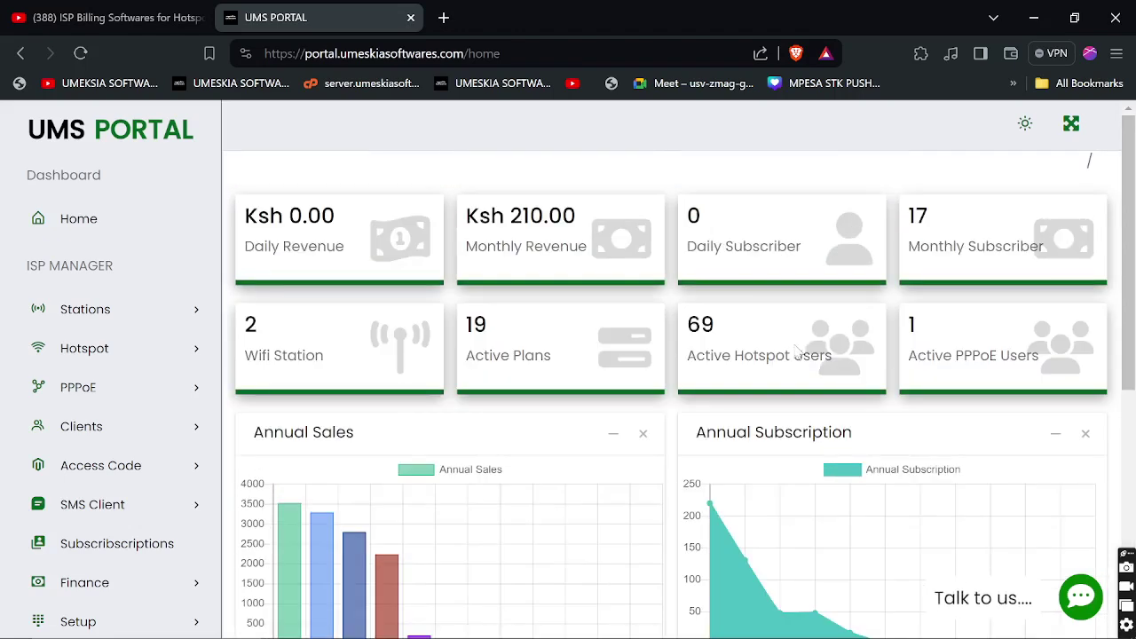
# Expand Stations in the sidebar to list FREERADIUS ROUTER and TANDAO HOTSPOT - KANGU.
pyautogui.click(94, 306)
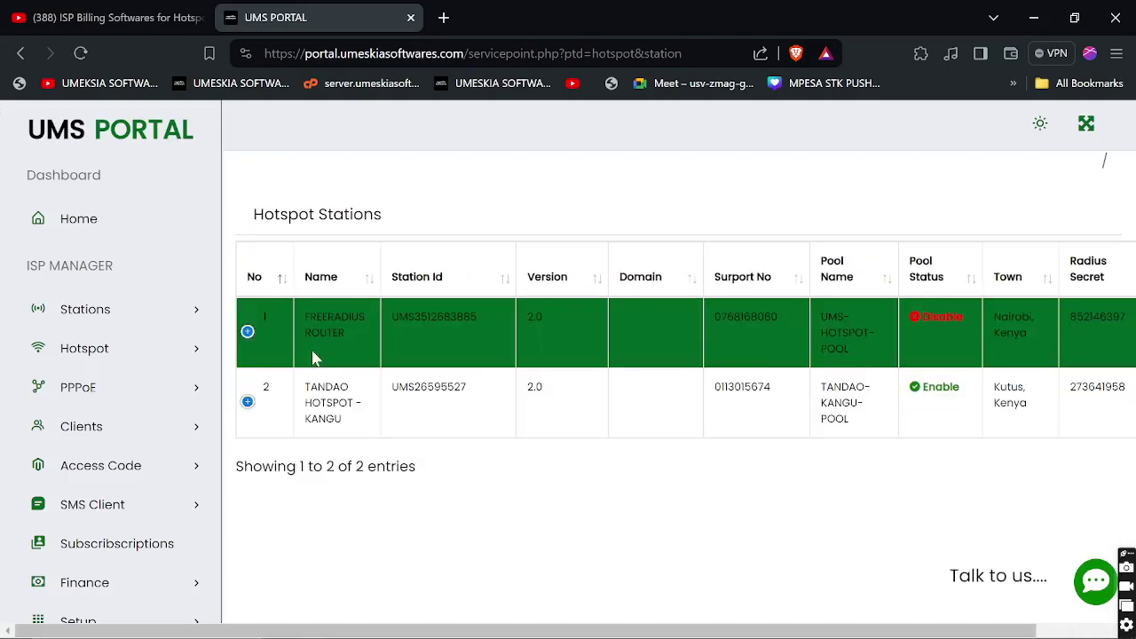
pyautogui.click(115, 309)
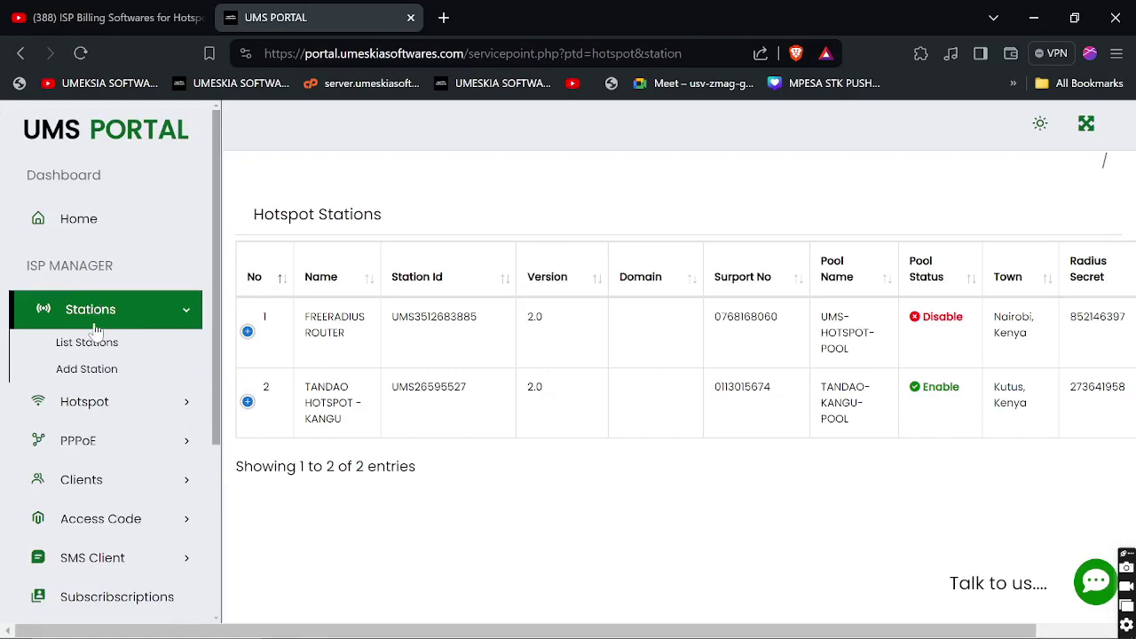
# Open the Add Station form and review the Service Type options without choosing one.
pyautogui.click(101, 375)
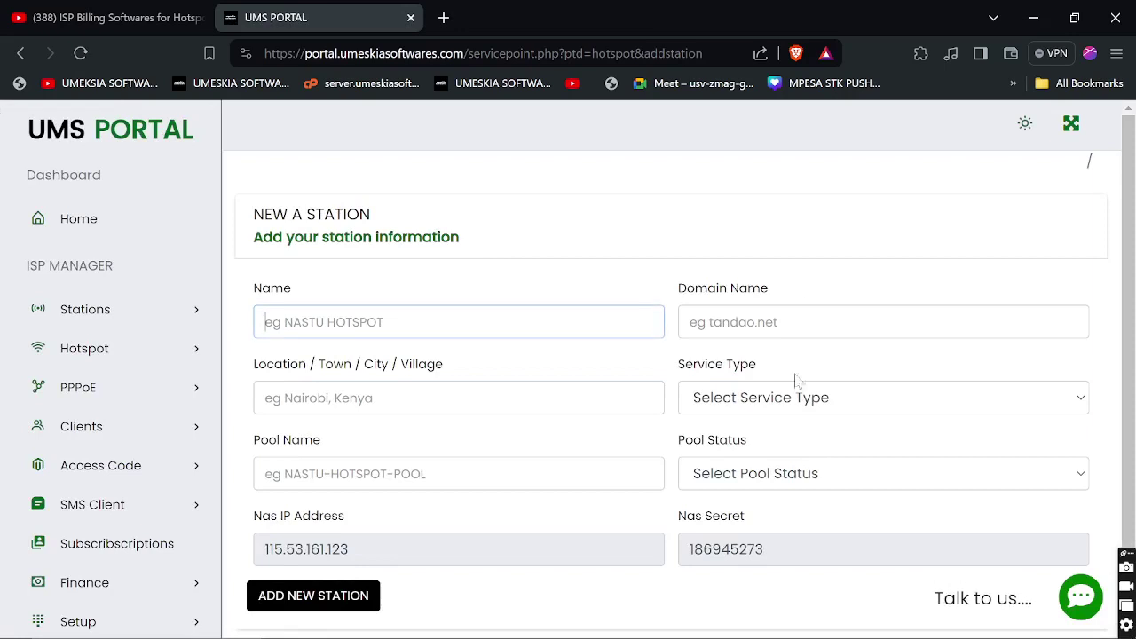
pyautogui.click(761, 390)
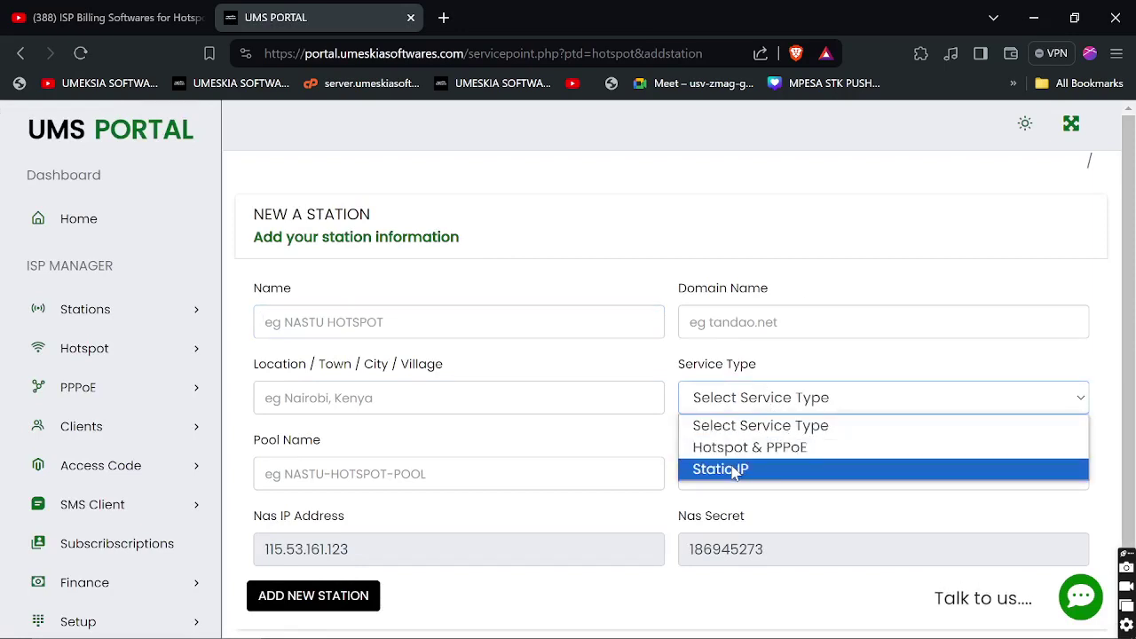
pyautogui.click(761, 425)
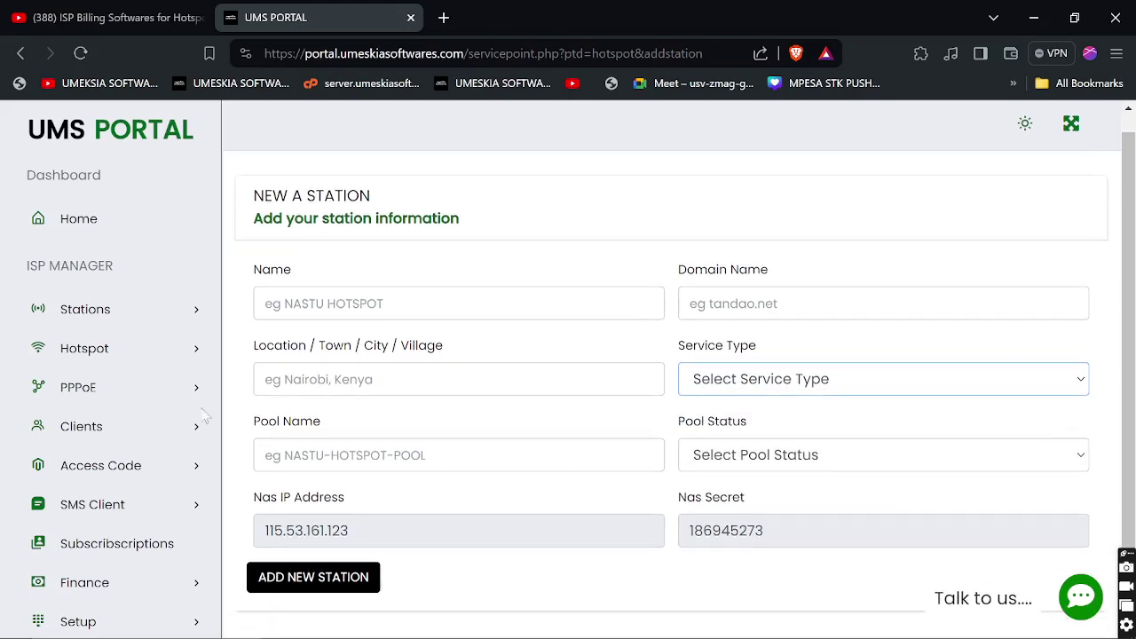
pyautogui.click(49, 346)
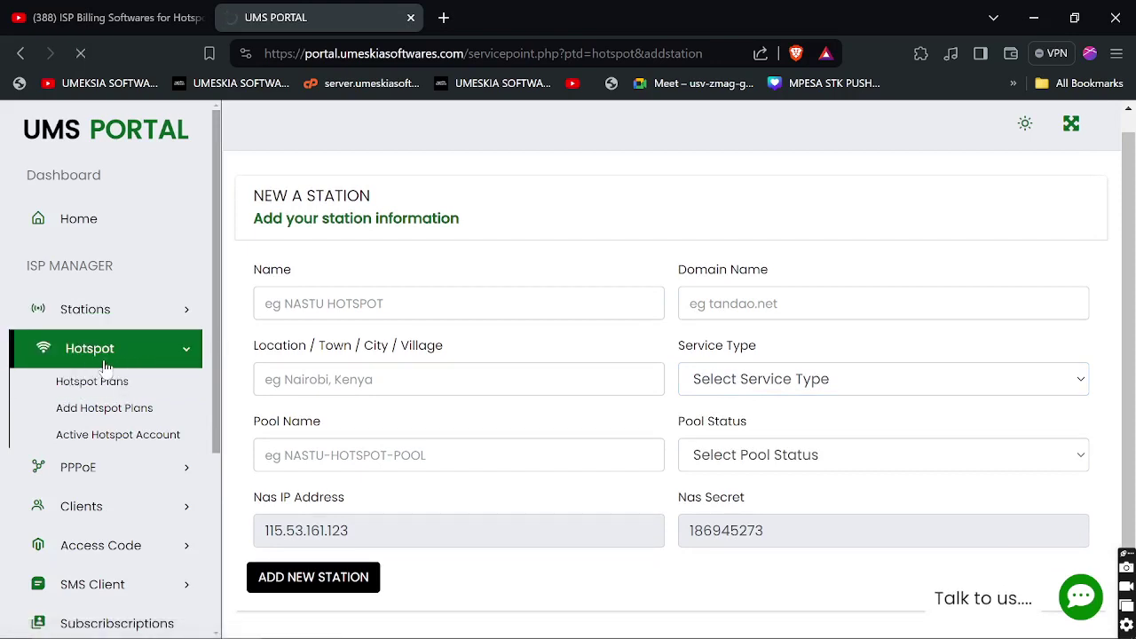
# Scroll the Hotspot Plans list, then open Add Hotspot Plans from the Hotspot menu.
pyautogui.scroll(-2, 93, 355)
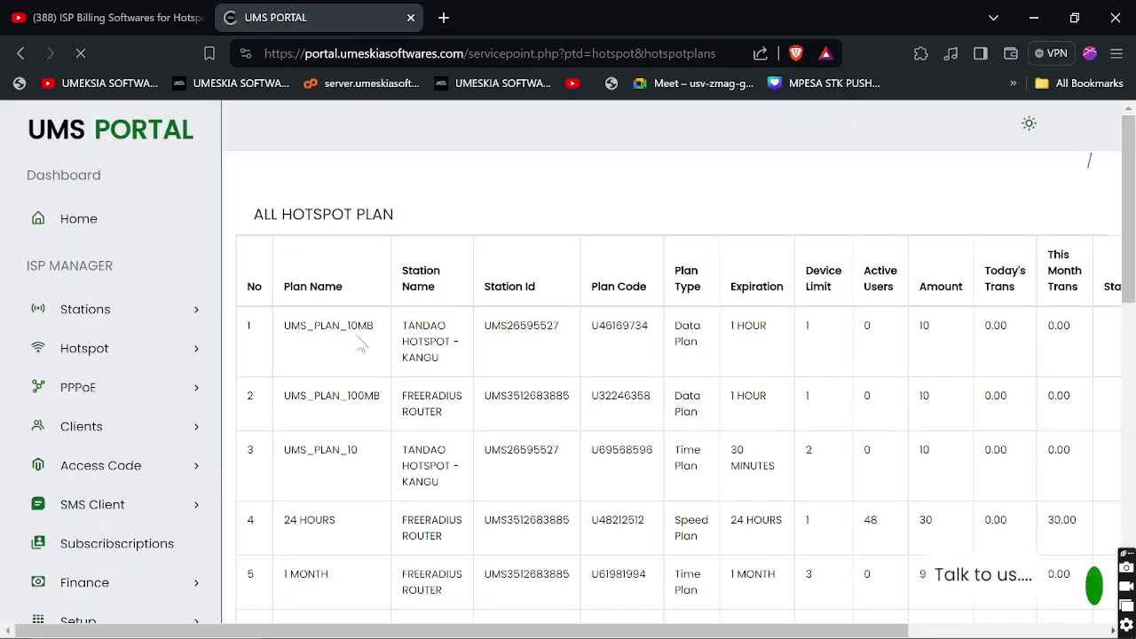
pyautogui.scroll(-5, 504, 347)
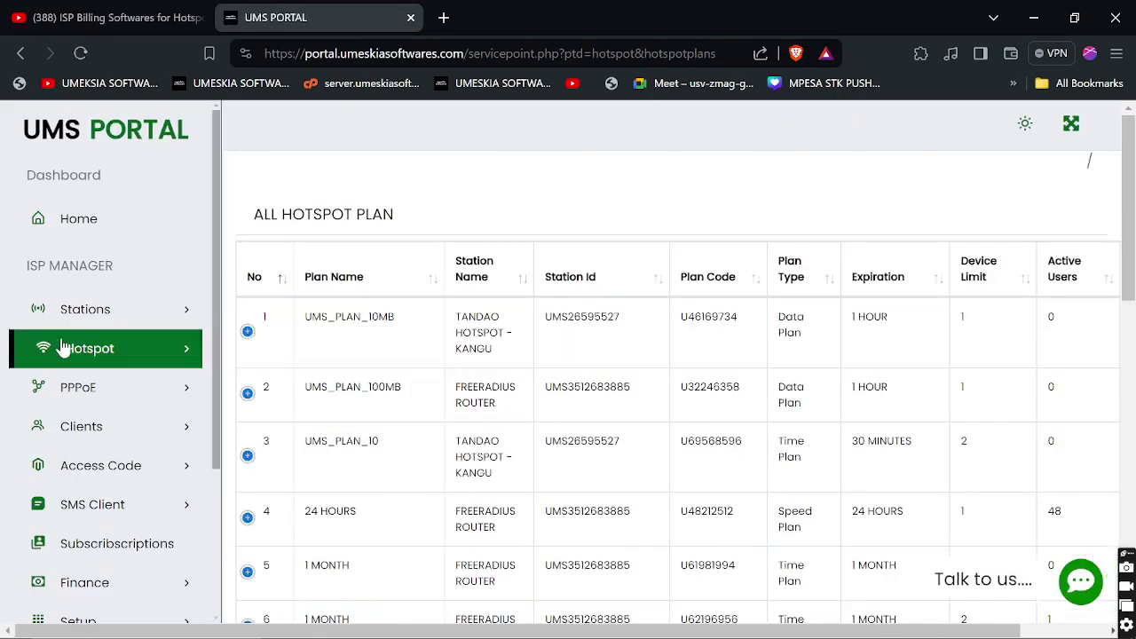
pyautogui.click(68, 350)
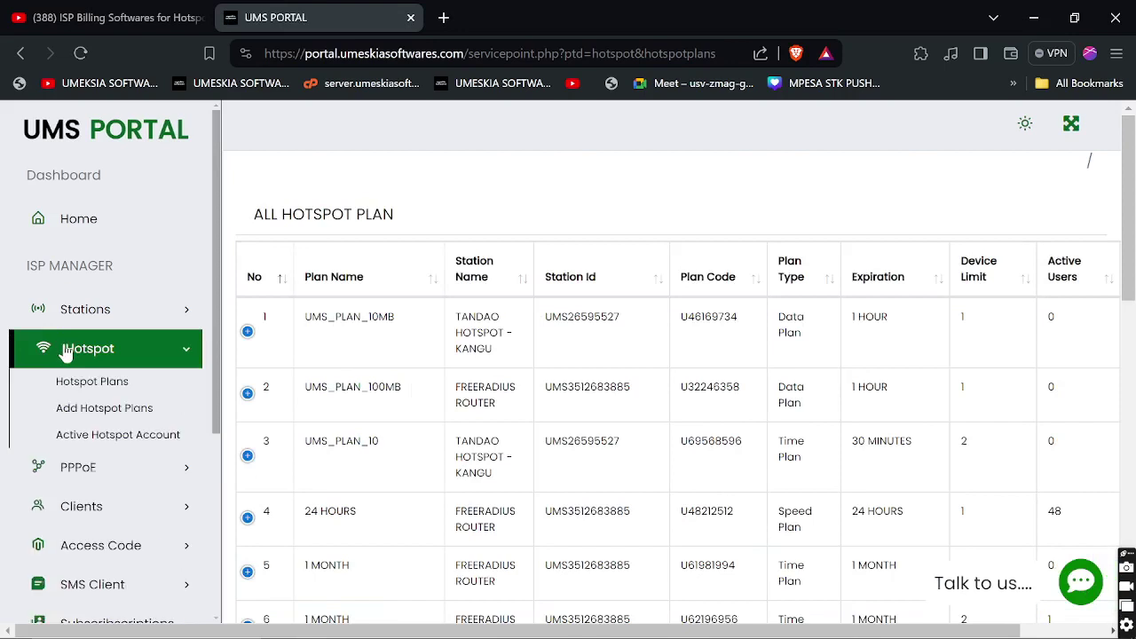
pyautogui.click(62, 415)
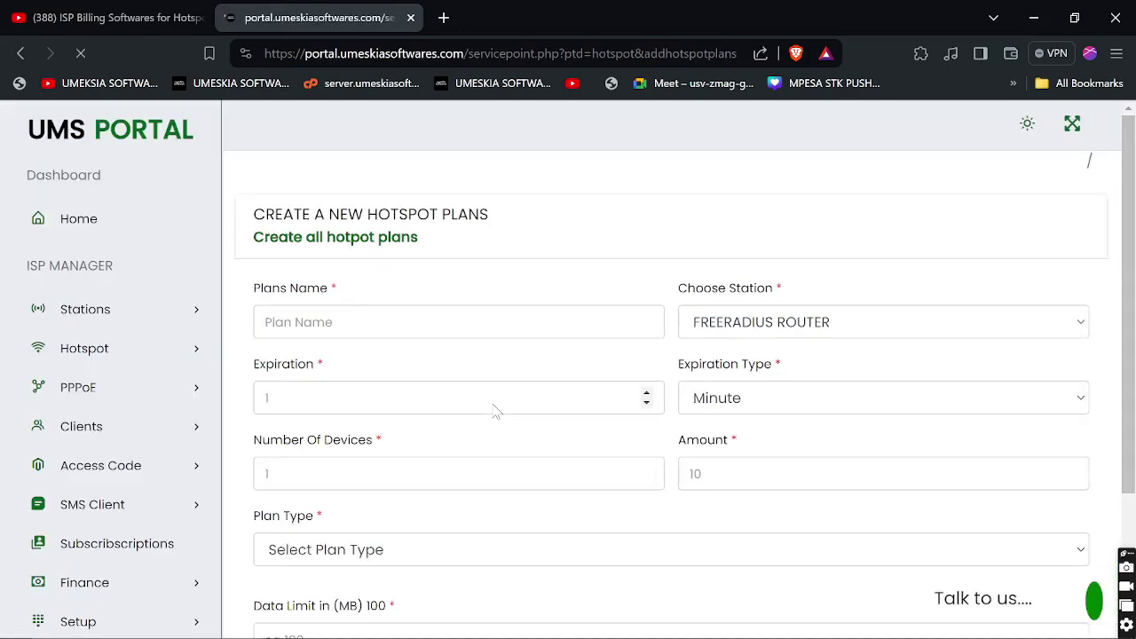
pyautogui.scroll(-1, 305, 293)
pyautogui.click(264, 260)
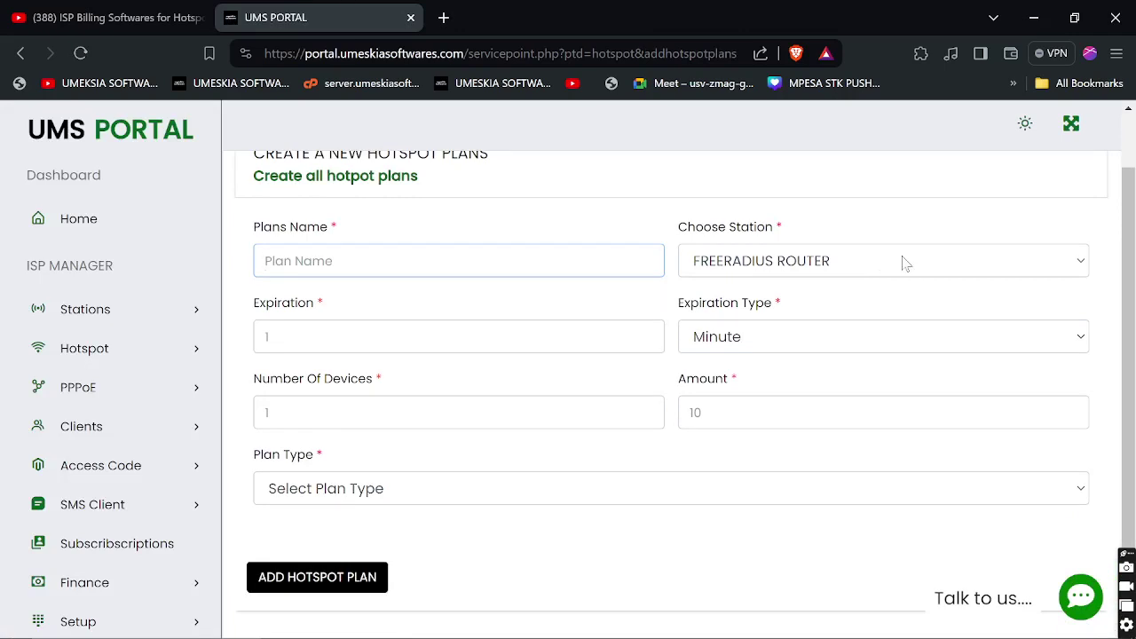
pyautogui.scroll(1, 672, 373)
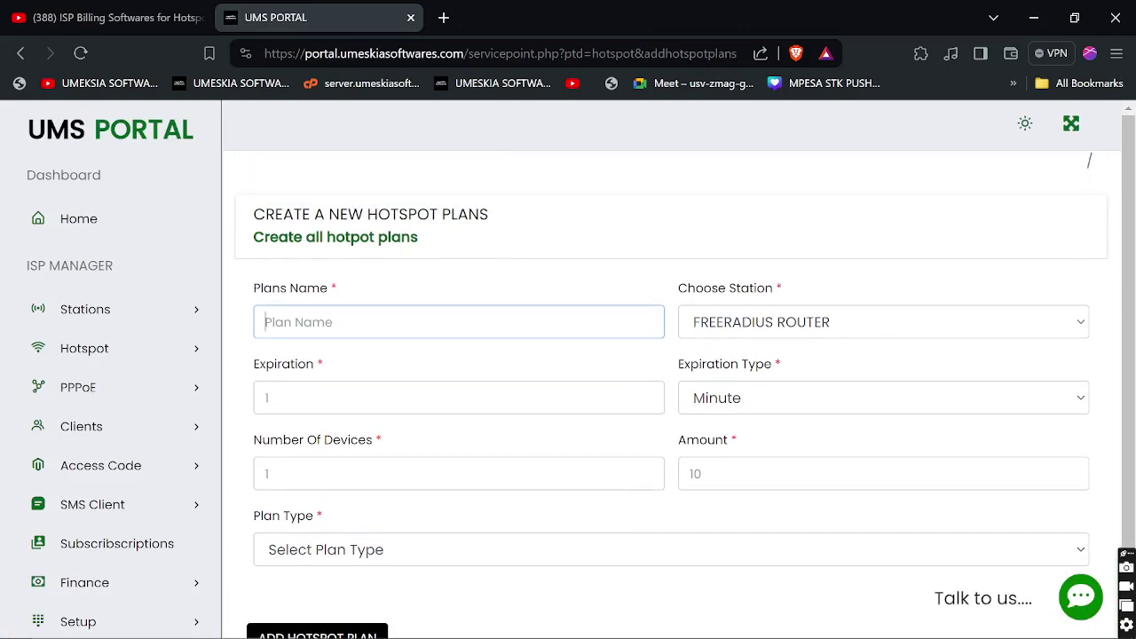
pyautogui.tripleClick(350, 249)
pyautogui.click(708, 312)
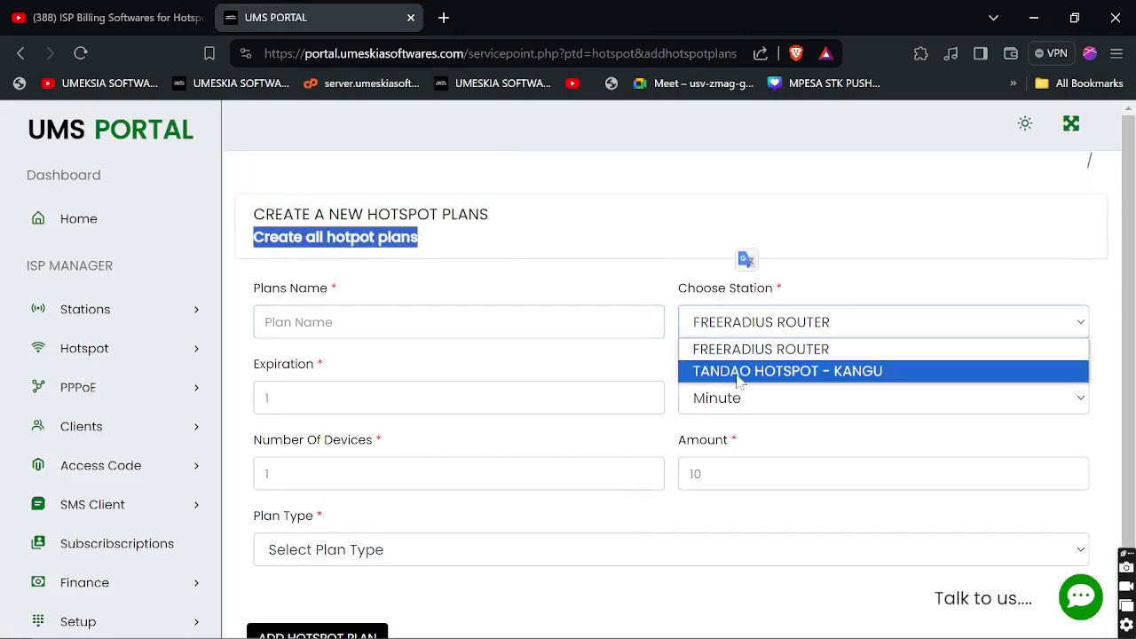
pyautogui.click(745, 374)
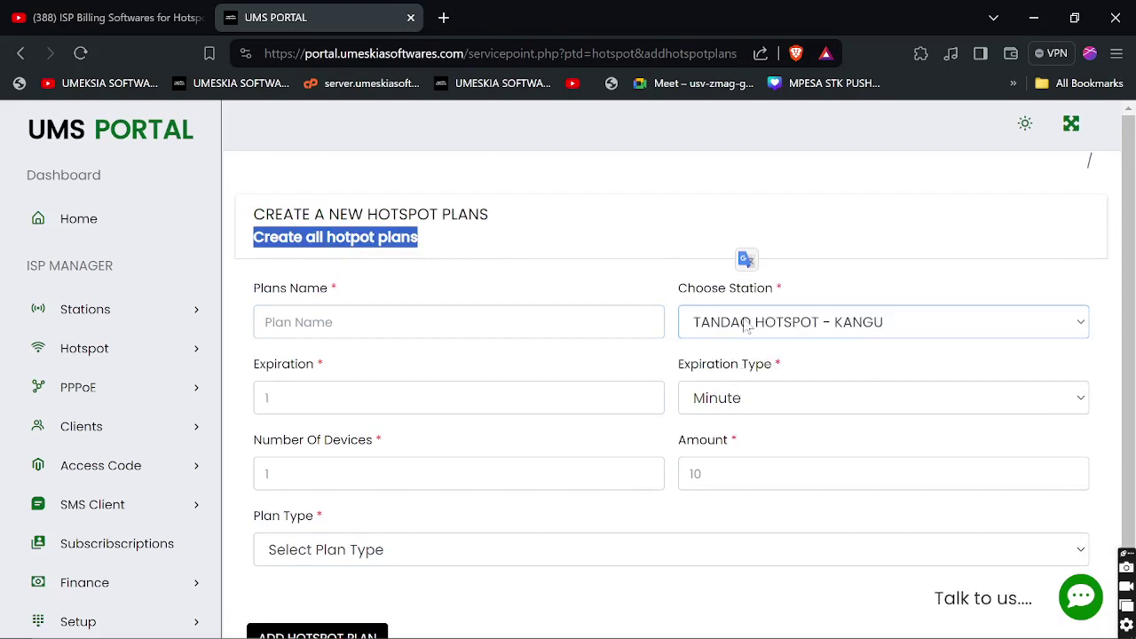
pyautogui.click(263, 316)
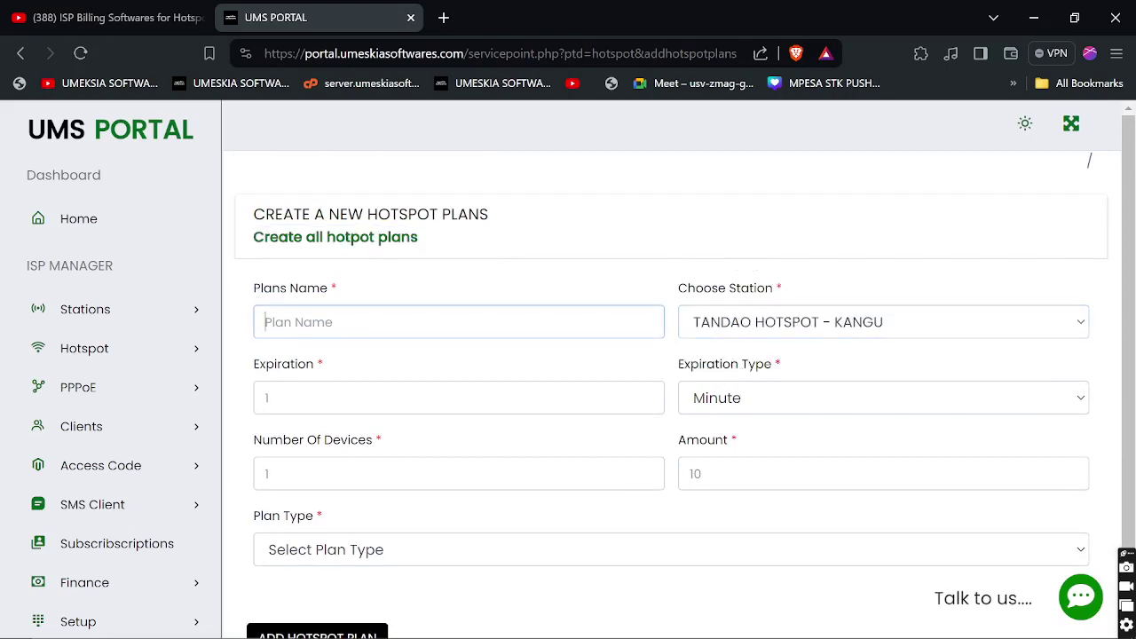
pyautogui.click(266, 397)
pyautogui.click(760, 400)
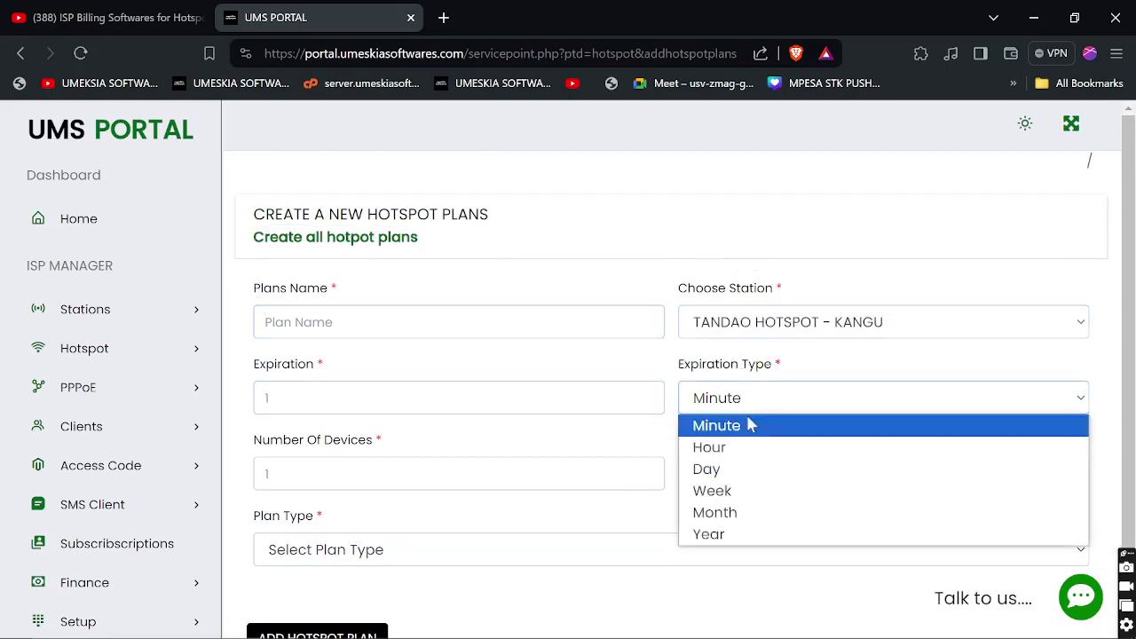
pyautogui.click(430, 466)
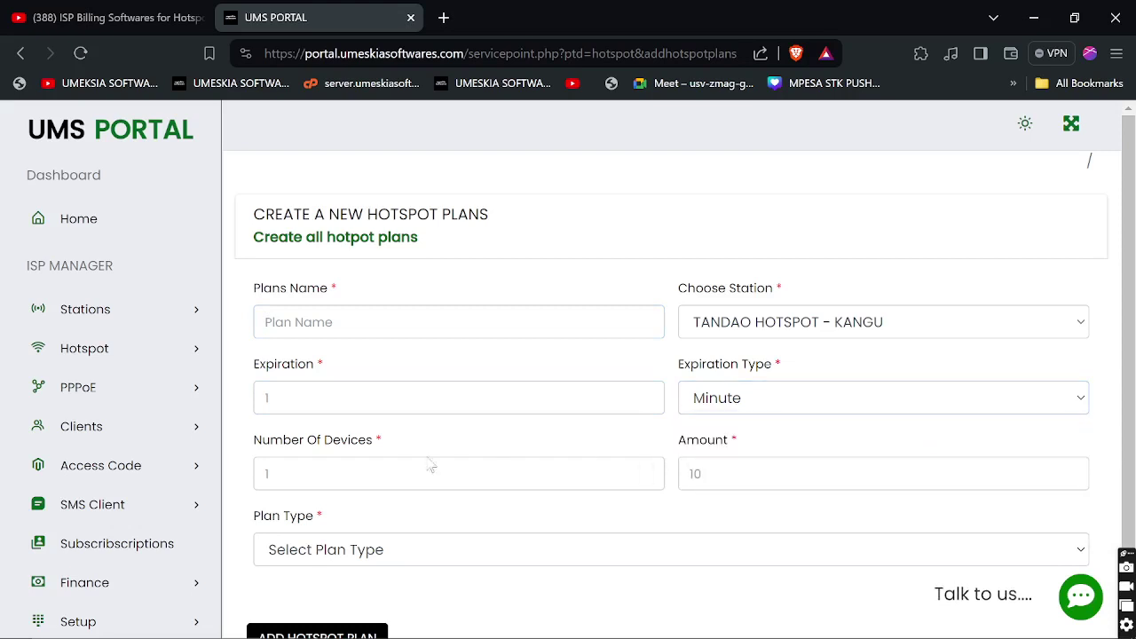
pyautogui.click(266, 473)
pyautogui.scroll(-1, 266, 473)
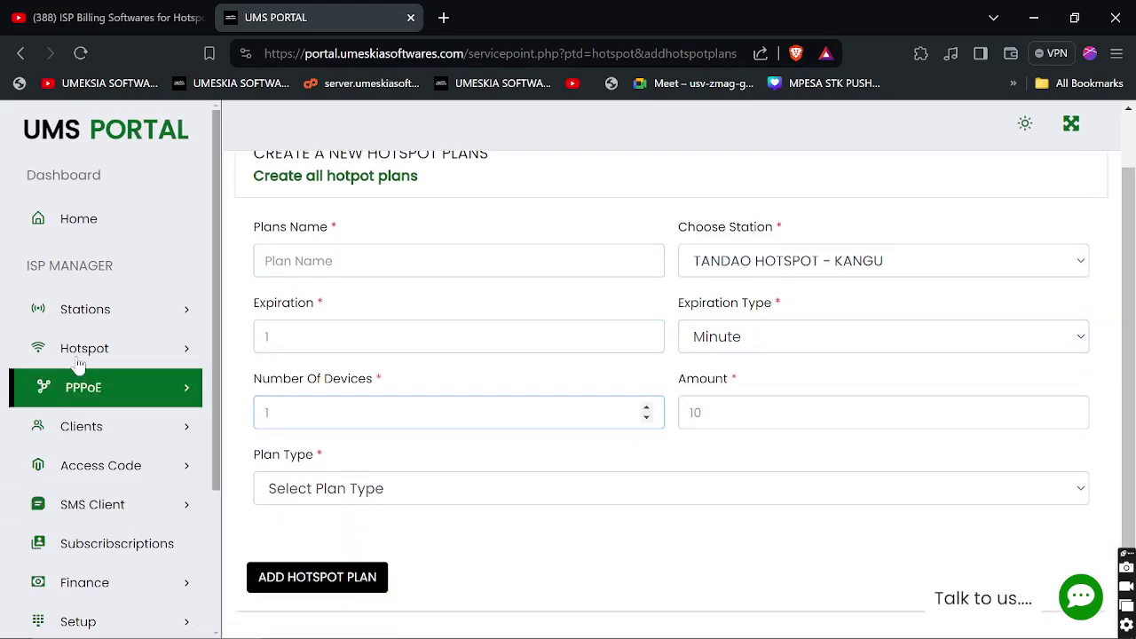
# Expand PPPoE, Clients and Access Code in the sidebar and open Genrate Access Code.
pyautogui.click(87, 394)
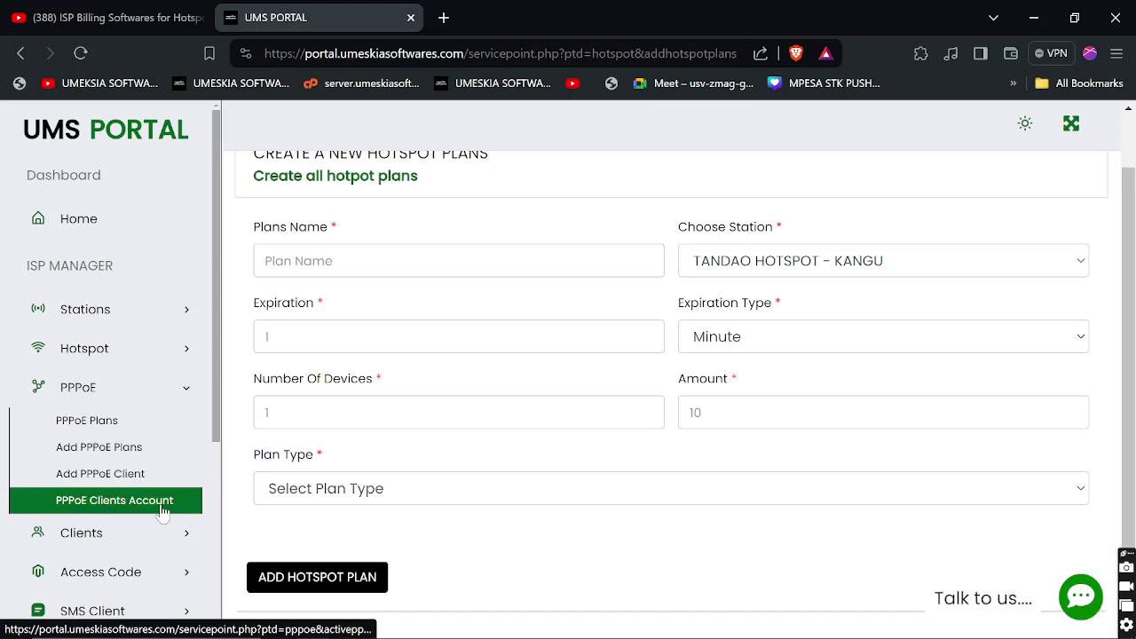
pyautogui.scroll(-2, 164, 513)
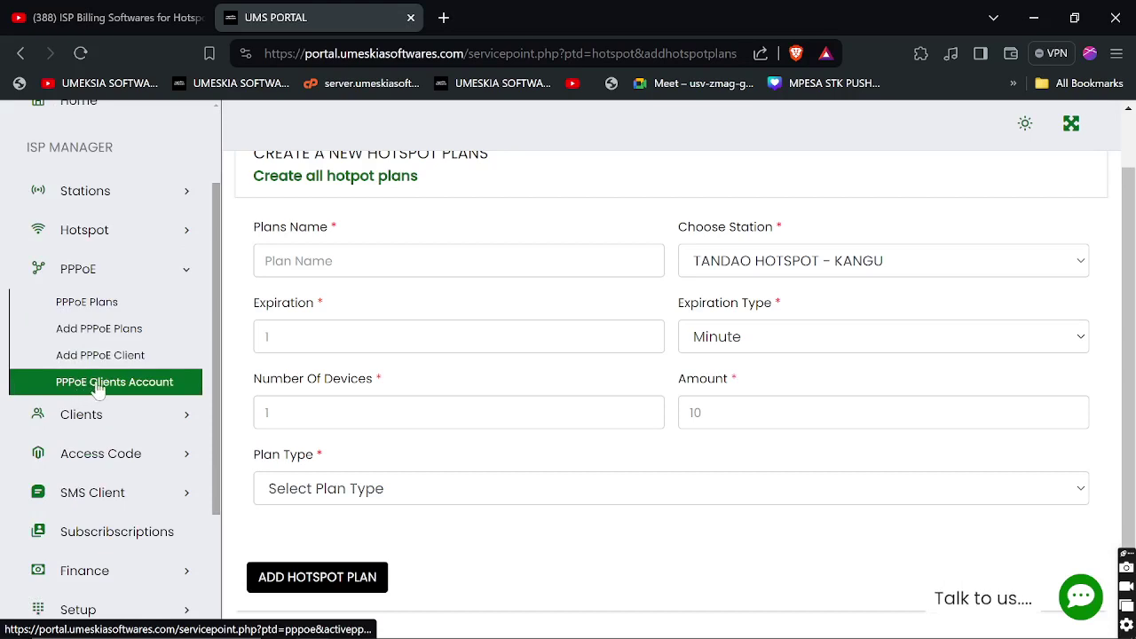
pyautogui.click(104, 417)
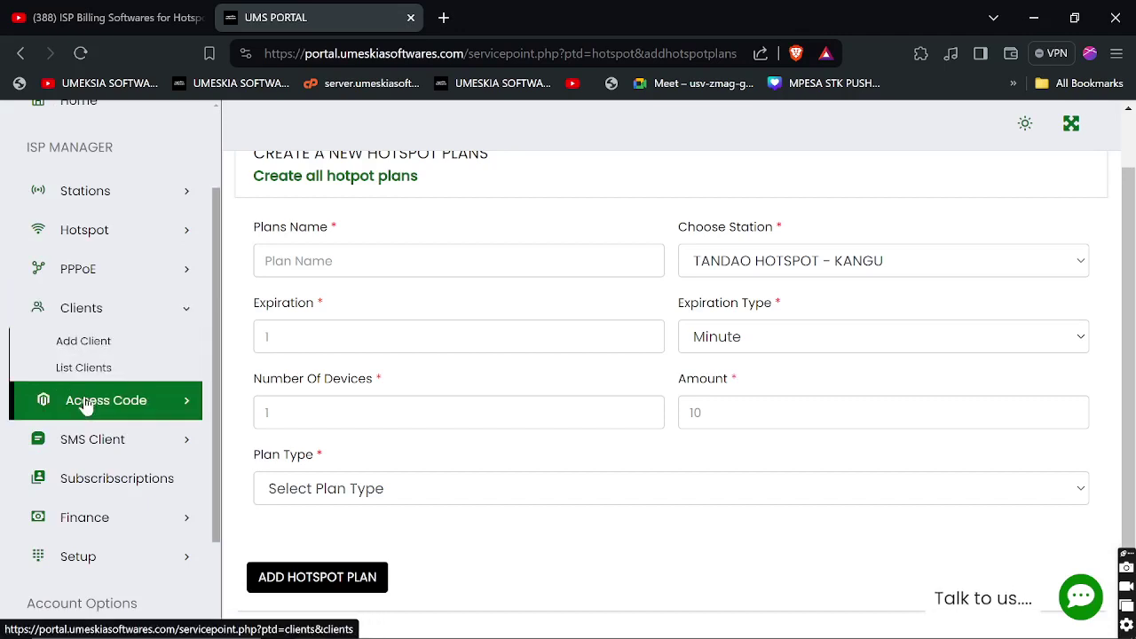
pyautogui.click(82, 400)
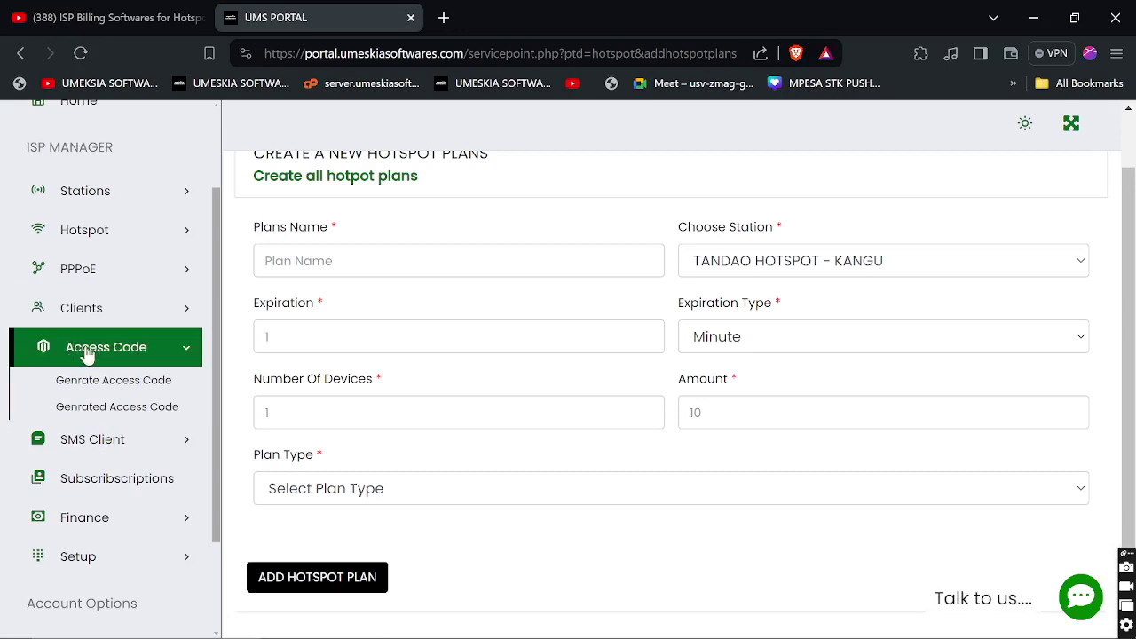
pyautogui.click(83, 380)
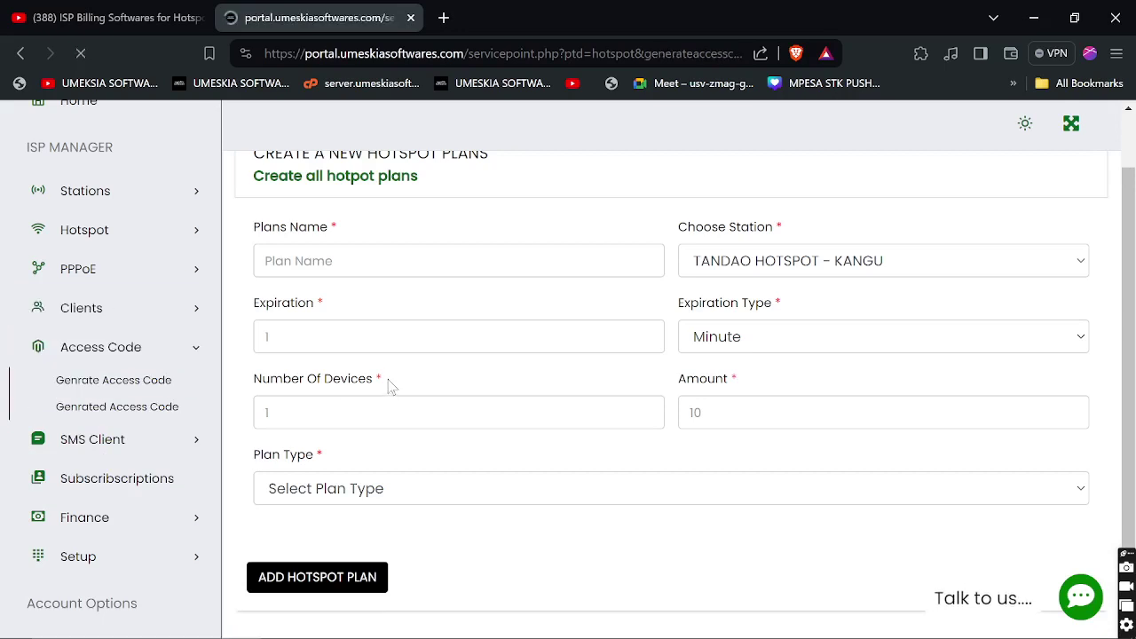
# Select station TANDAO HOTSPOT - KANGU and plan UMS_PLAN_10MB - 1 HOUR For Ksh10.
pyautogui.click(299, 319)
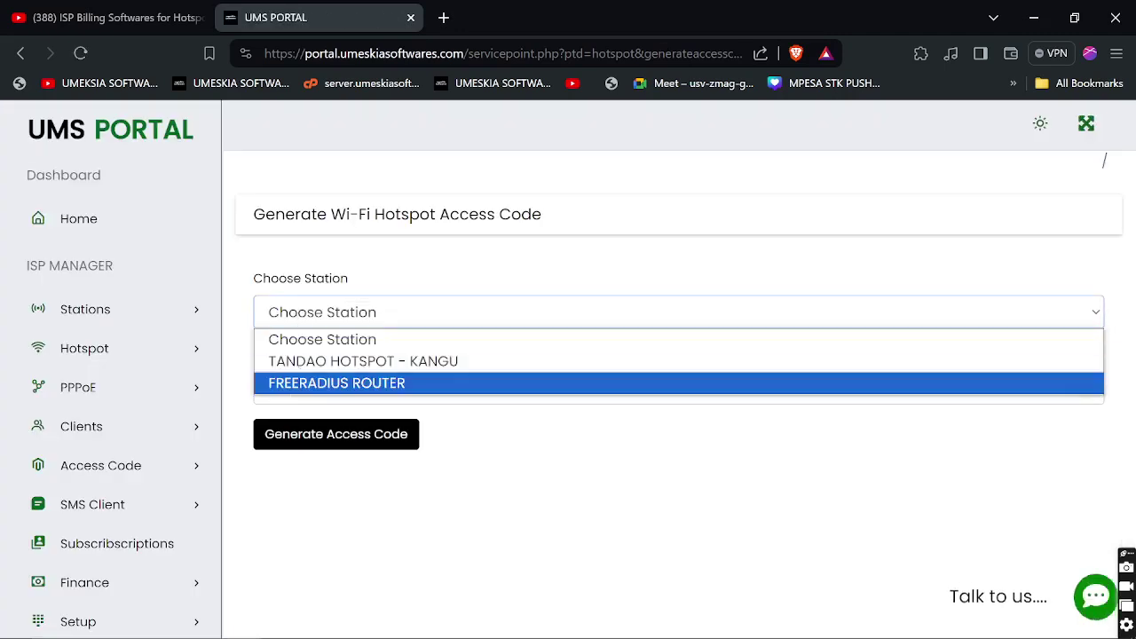
pyautogui.click(295, 362)
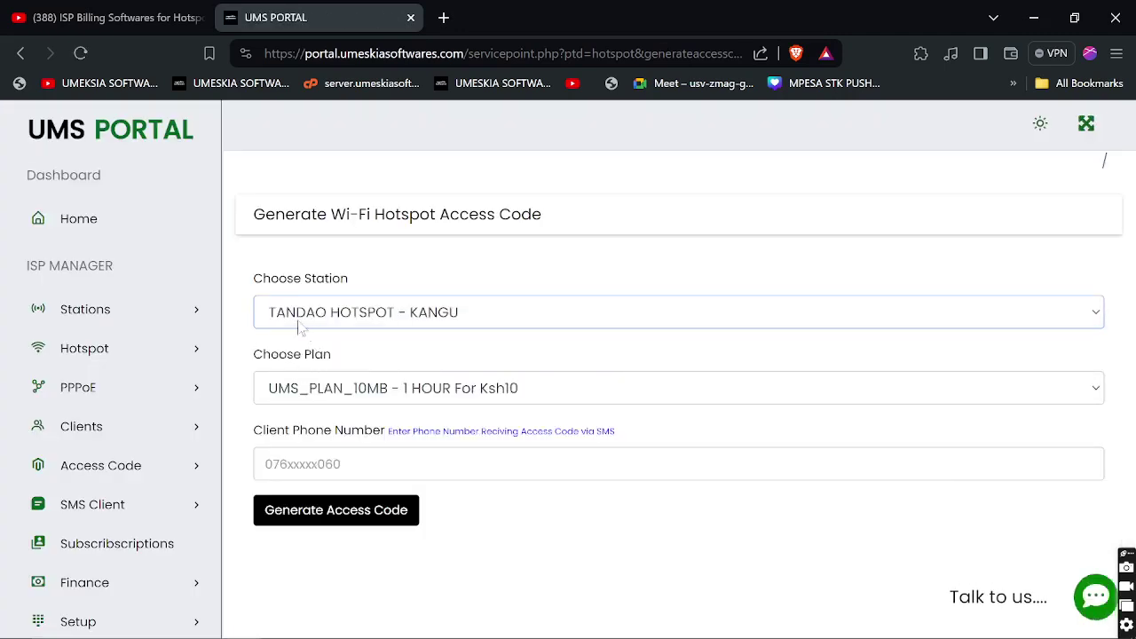
pyautogui.click(327, 388)
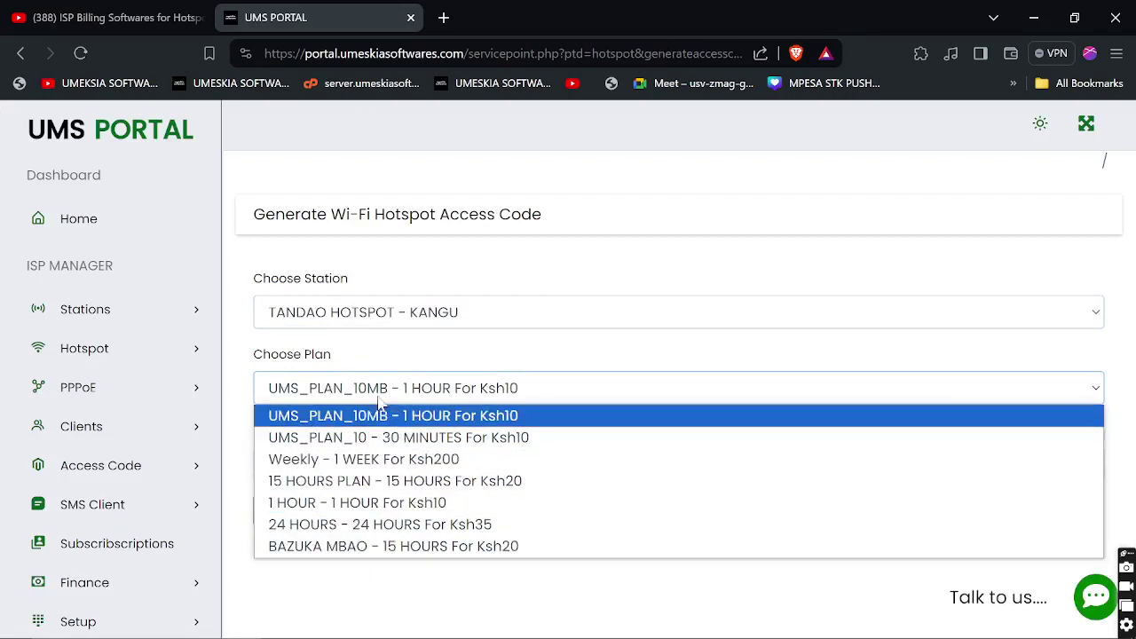
pyautogui.click(379, 360)
pyautogui.click(355, 456)
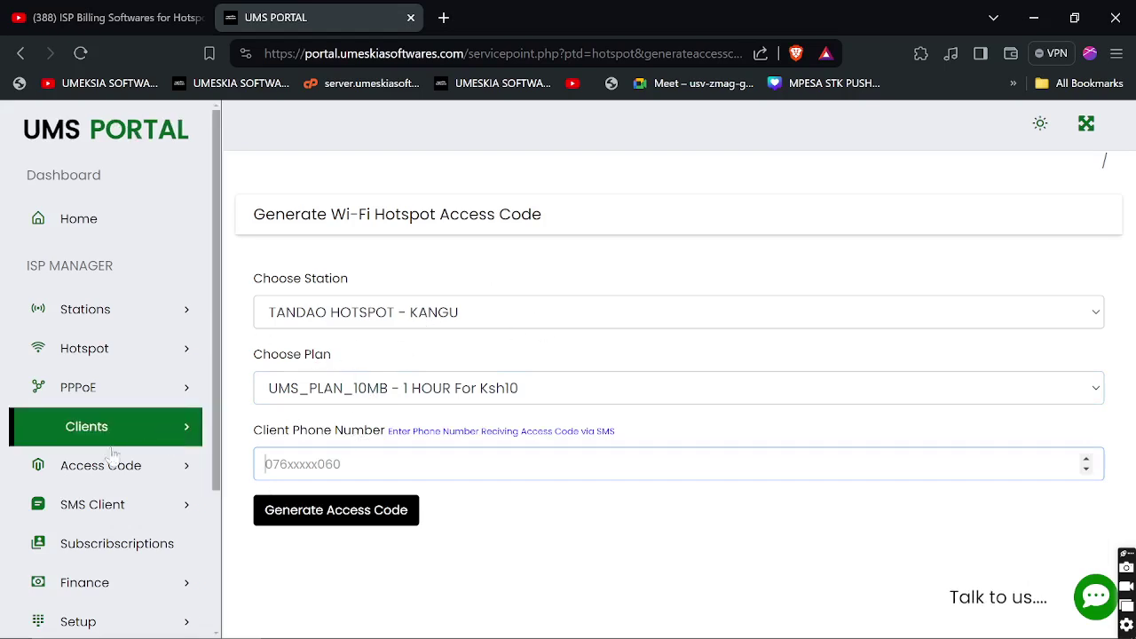
# Expand the SMS Client section in the sidebar.
pyautogui.click(46, 470)
pyautogui.click(47, 477)
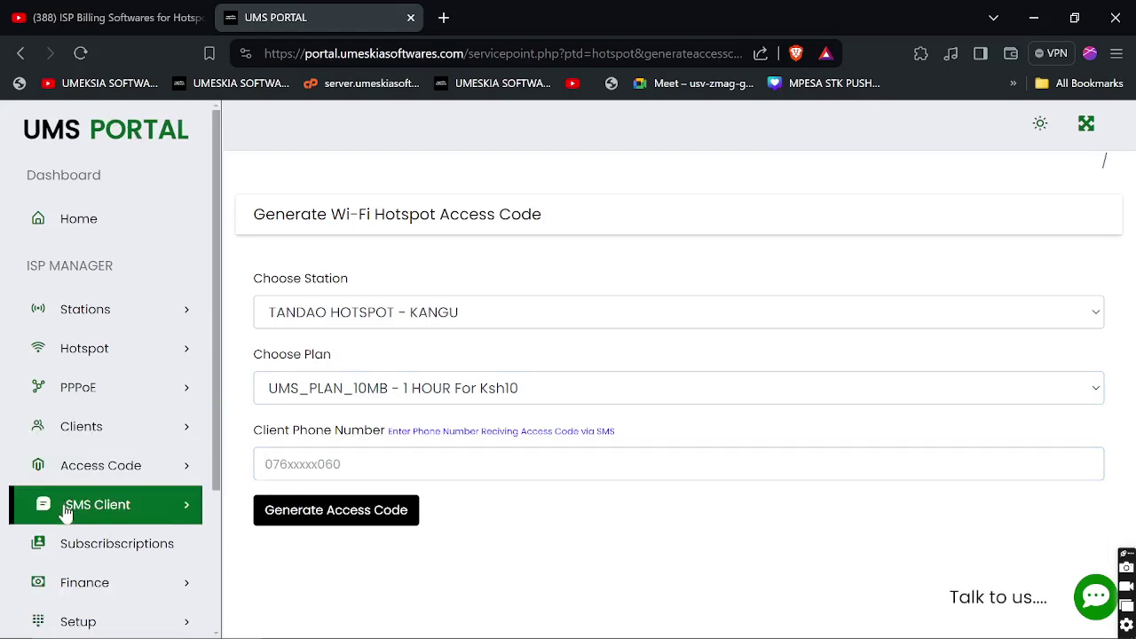
pyautogui.scroll(-3, 57, 497)
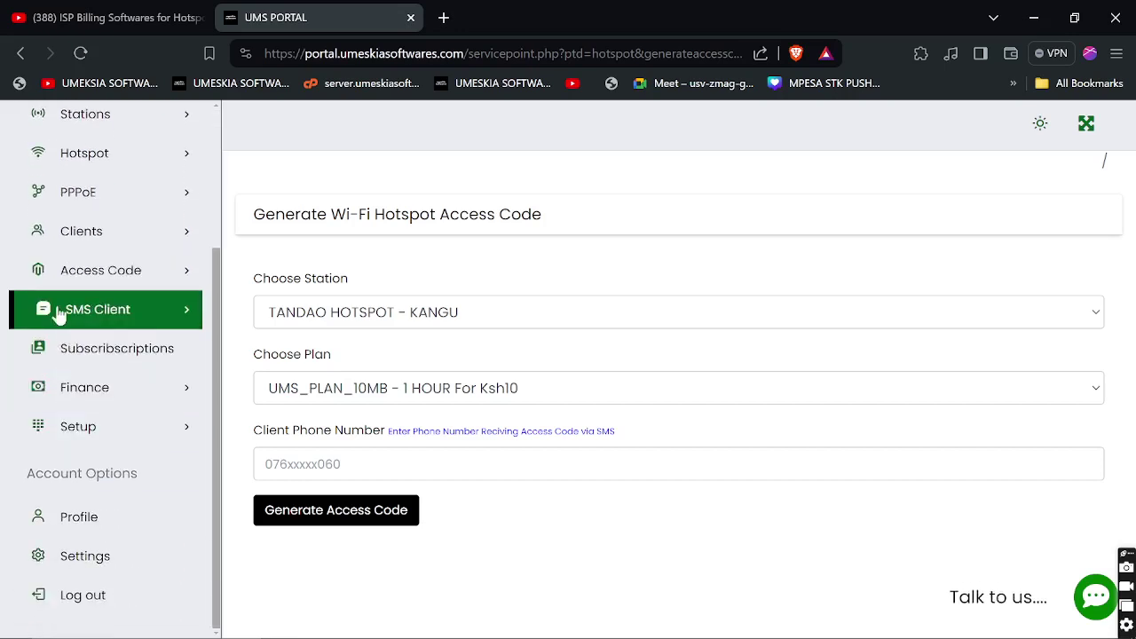
pyautogui.click(88, 321)
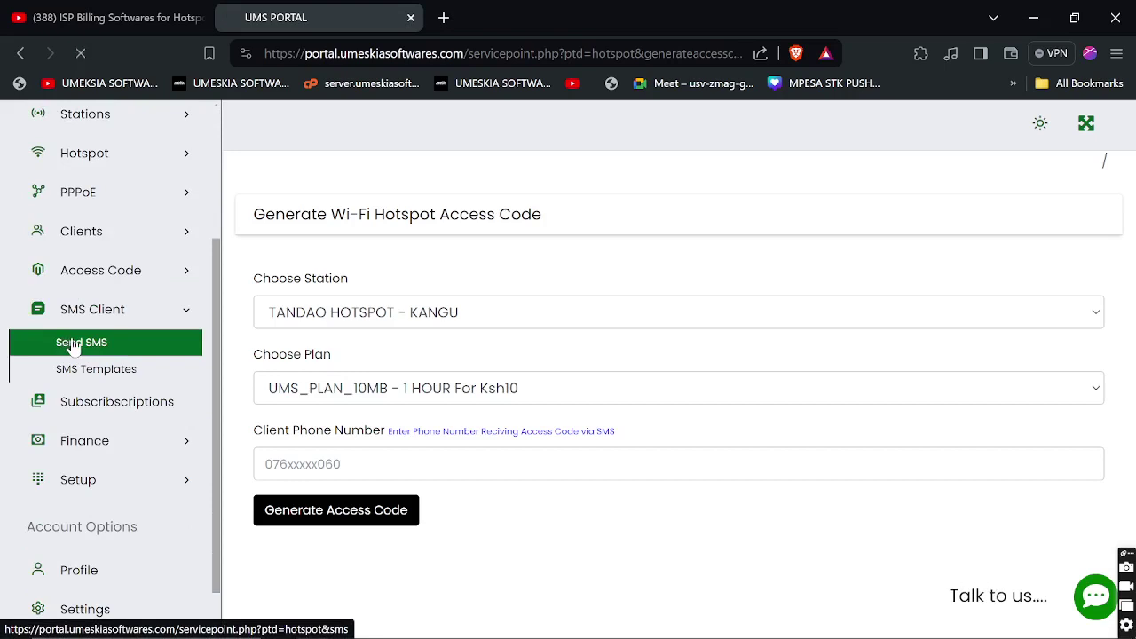
# Open the Send SMS to Client form and try the Individual client type.
pyautogui.click(73, 346)
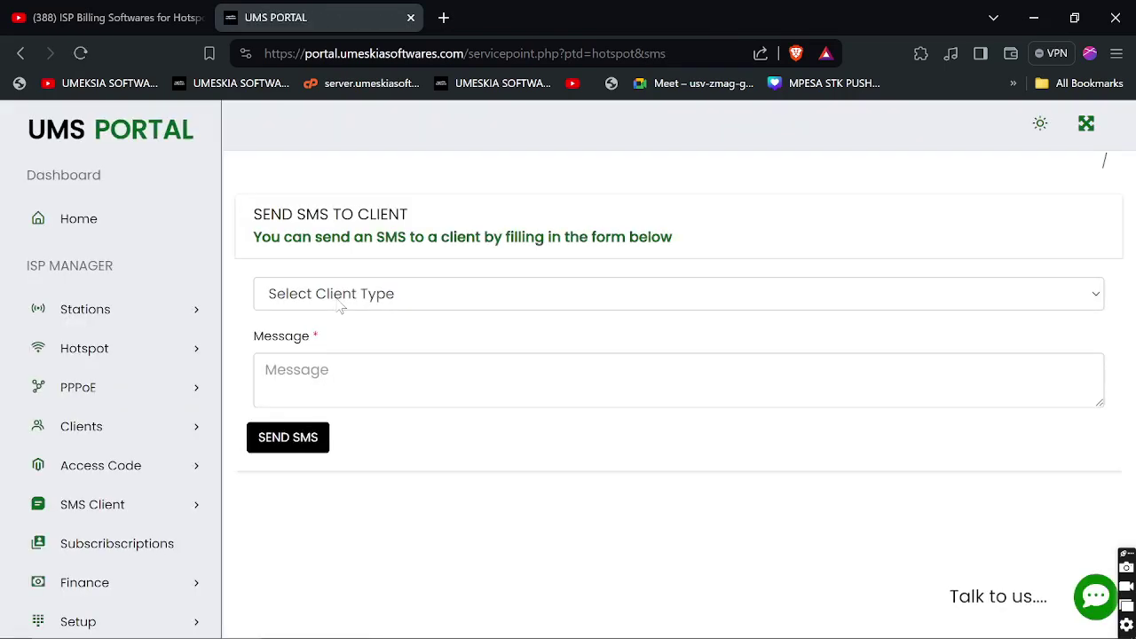
pyautogui.click(340, 295)
pyautogui.click(333, 344)
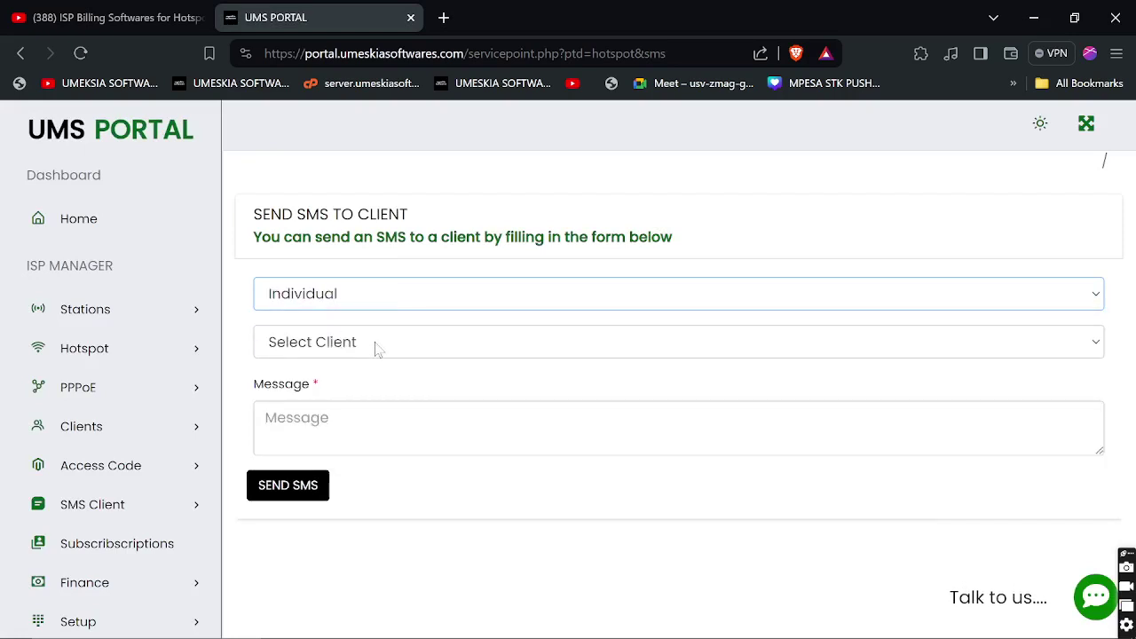
pyautogui.click(373, 345)
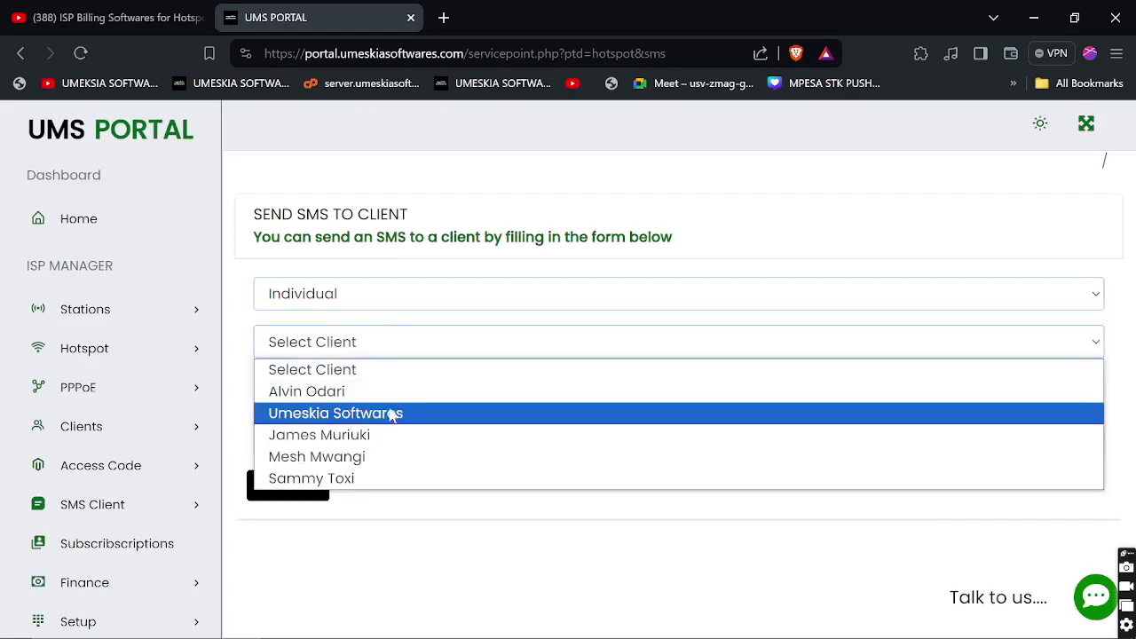
pyautogui.click(384, 342)
# Switch the recipients to Active PPPoE Client, leaving the message empty.
pyautogui.click(322, 304)
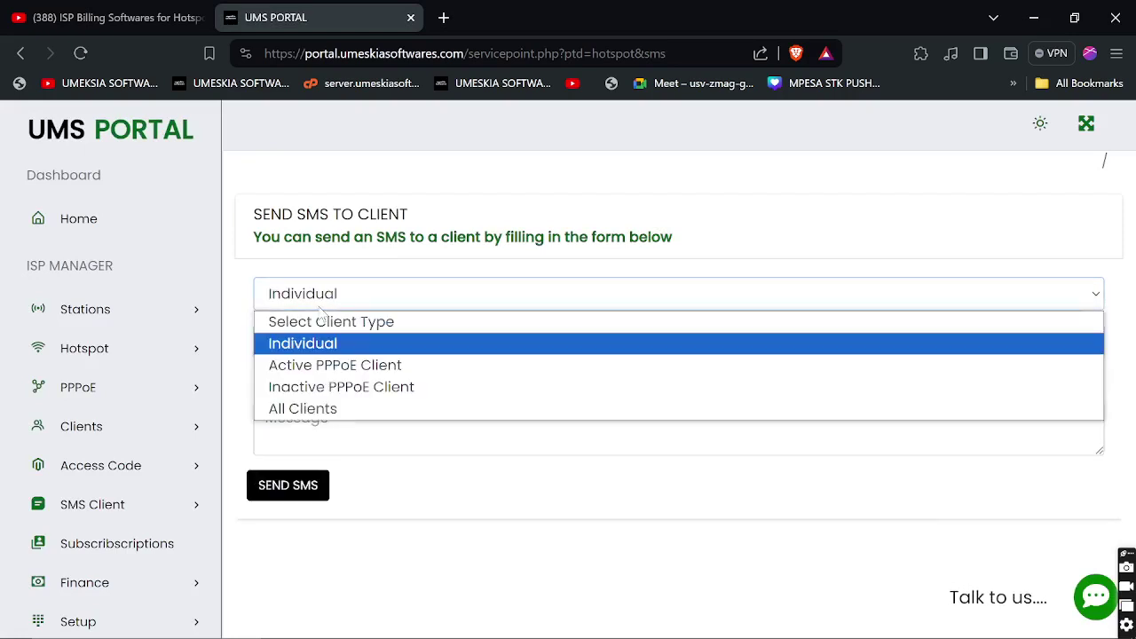
pyautogui.click(334, 364)
pyautogui.click(266, 370)
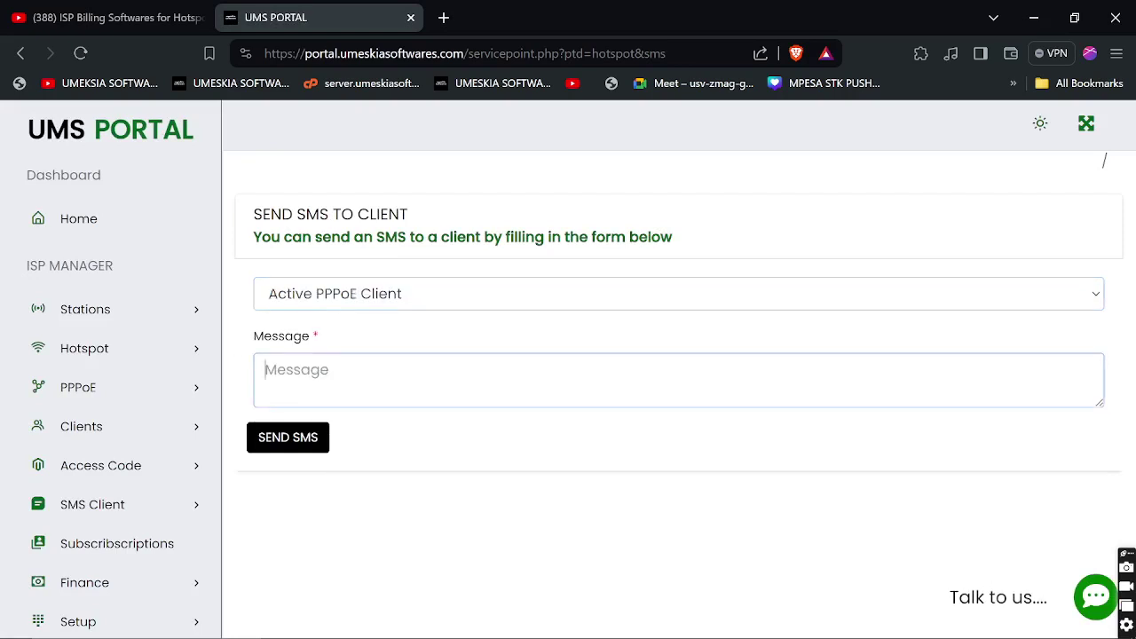
pyautogui.click(352, 302)
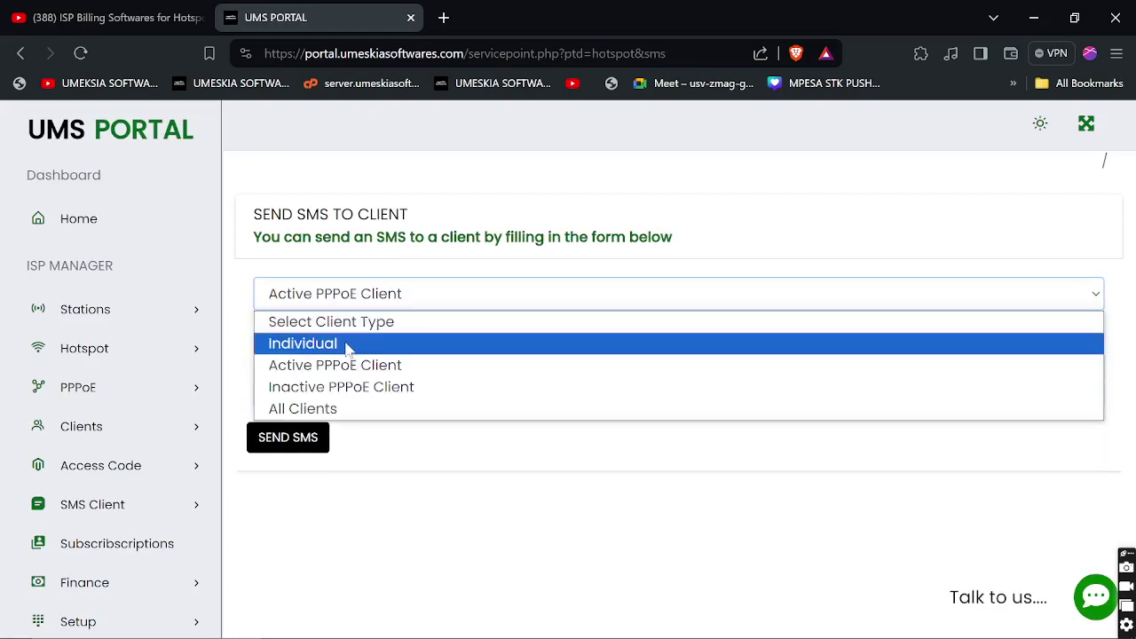
pyautogui.click(89, 504)
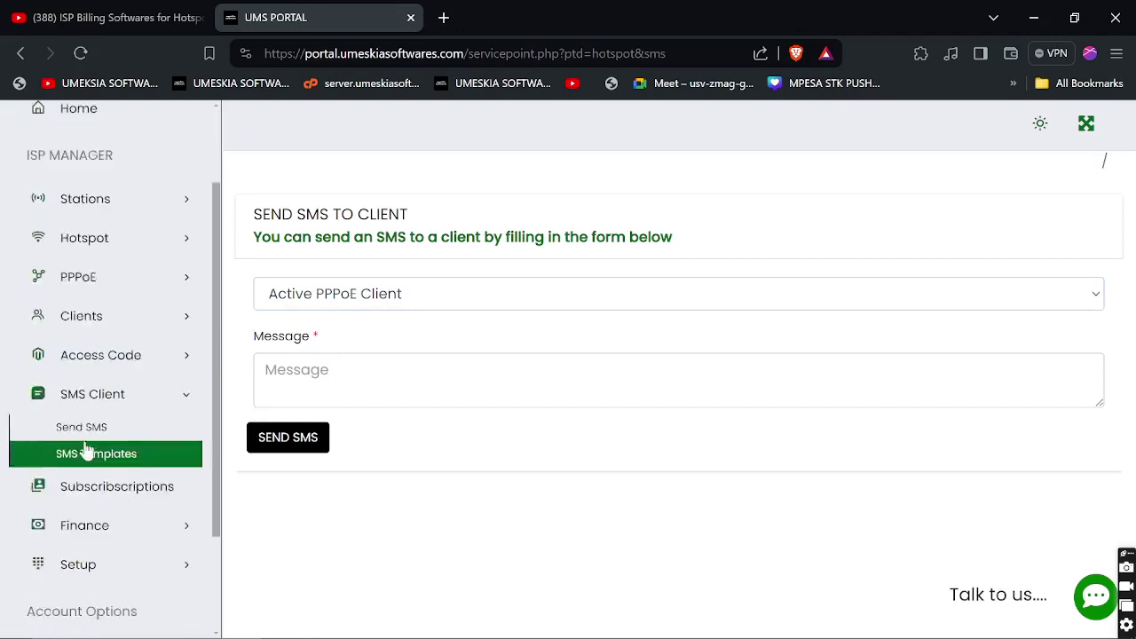
pyautogui.scroll(-2, 86, 451)
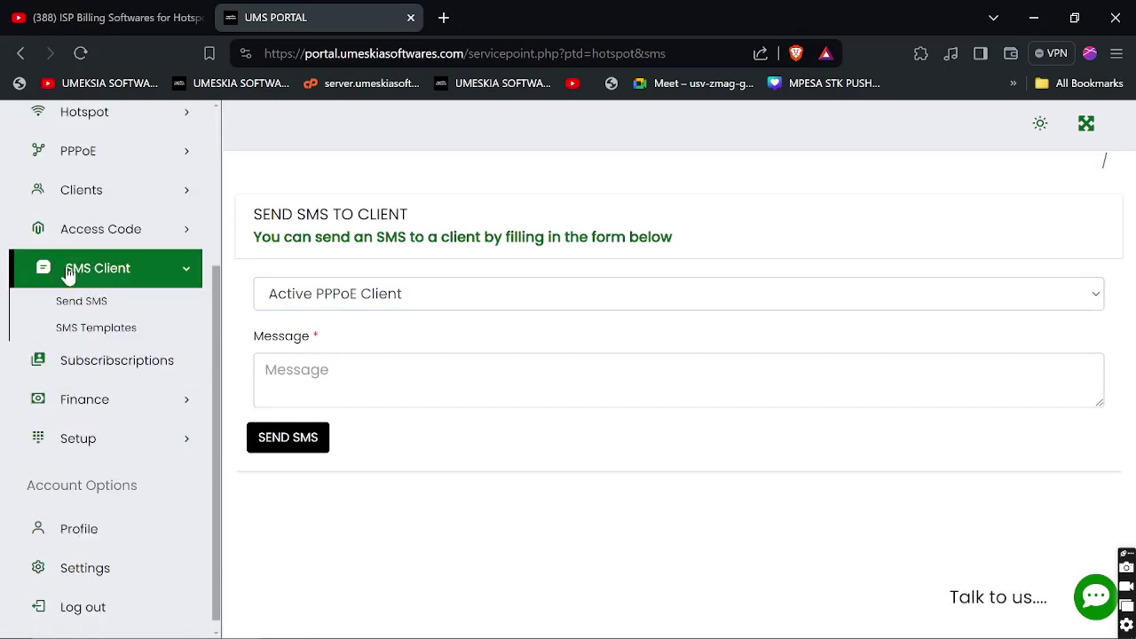
# Scan the PPPoE SMS templates and the Expiry template's placeholders, then open Subscriptions.
pyautogui.click(73, 329)
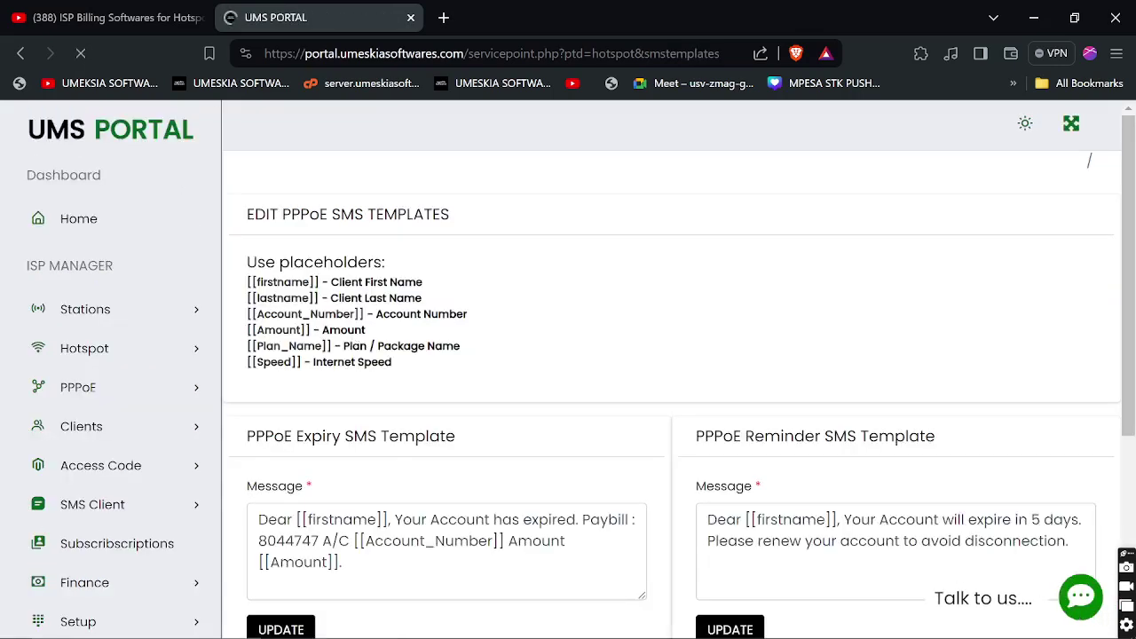
pyautogui.scroll(-3, 359, 277)
pyautogui.scroll(2, 239, 351)
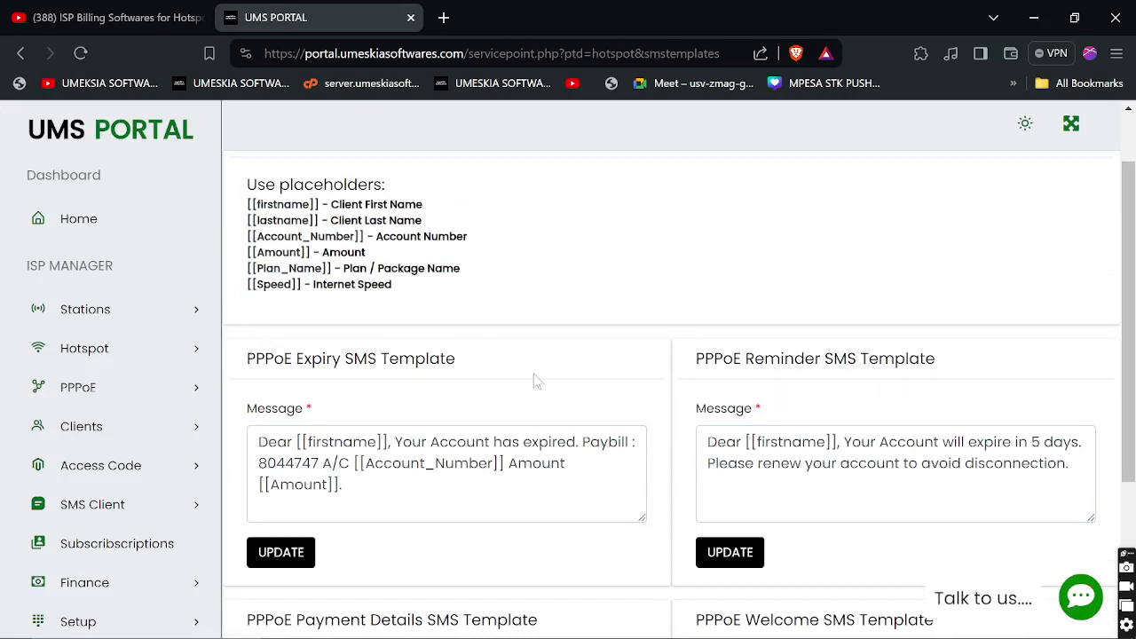
pyautogui.tripleClick(362, 358)
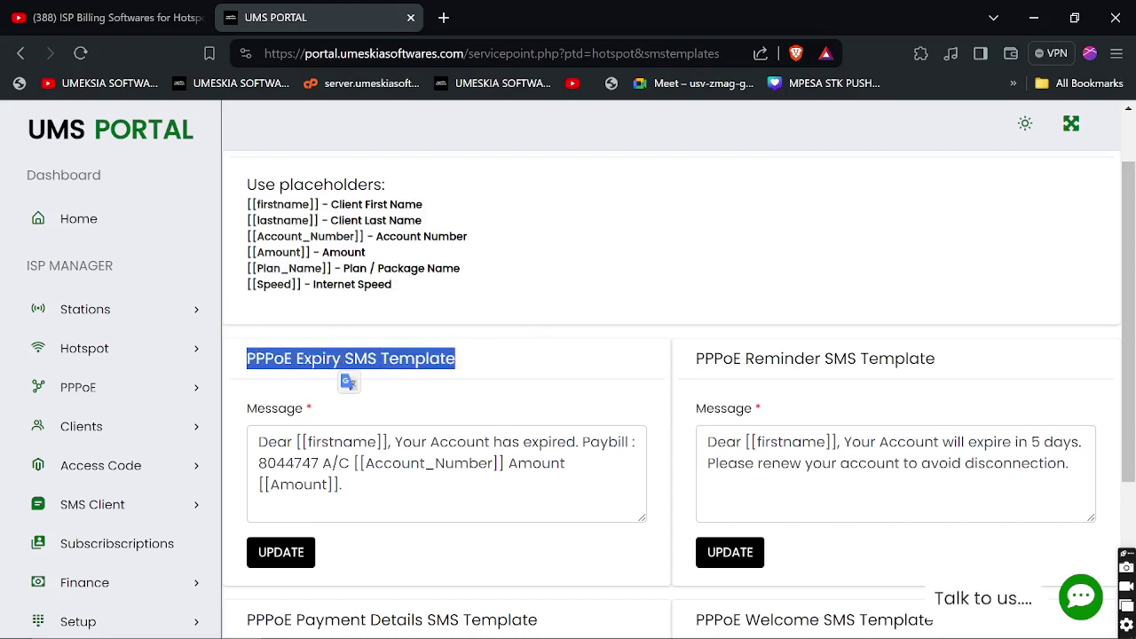
pyautogui.moveTo(253, 204); pyautogui.dragTo(392, 284)
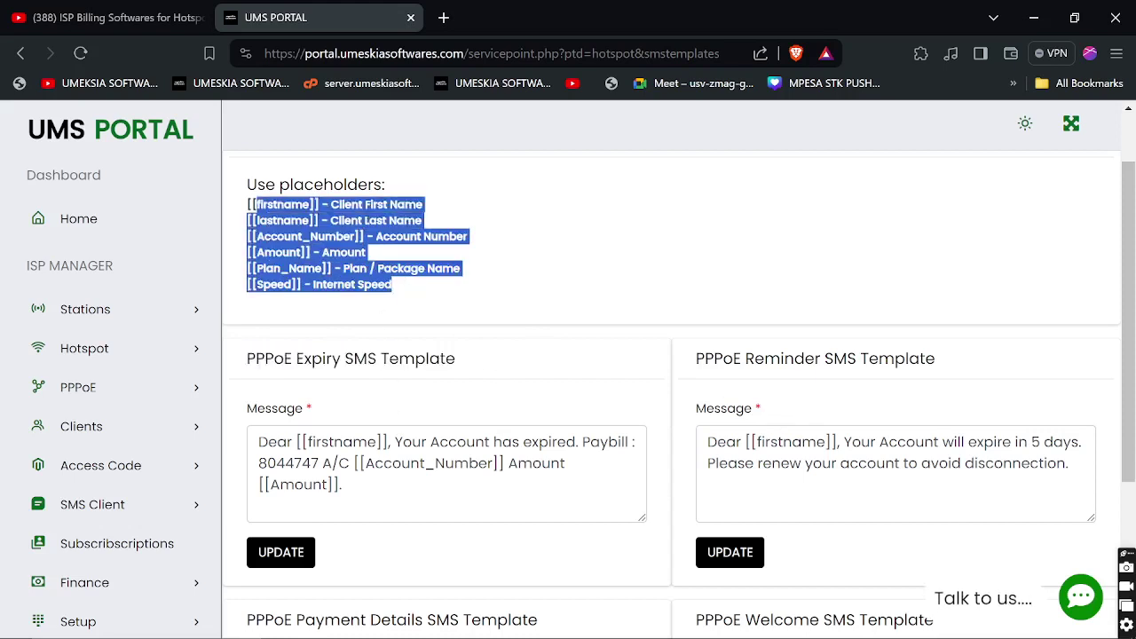
pyautogui.click(112, 551)
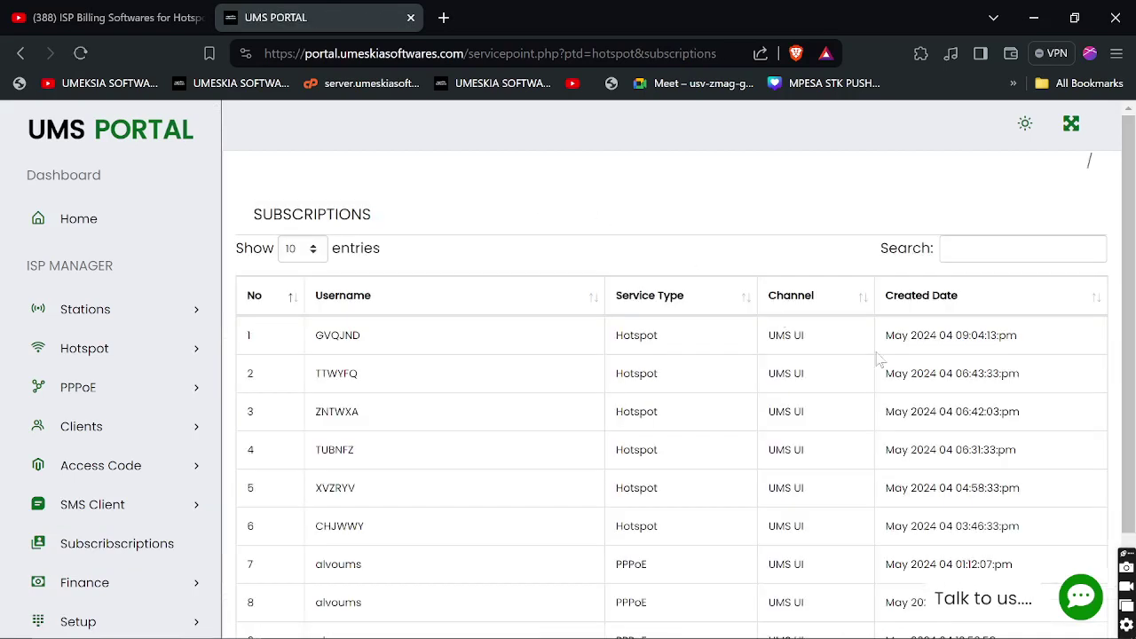
# Mark row 7's PPPoE service type, then go to Finance > Transactions.
pyautogui.scroll(-2, 626, 335)
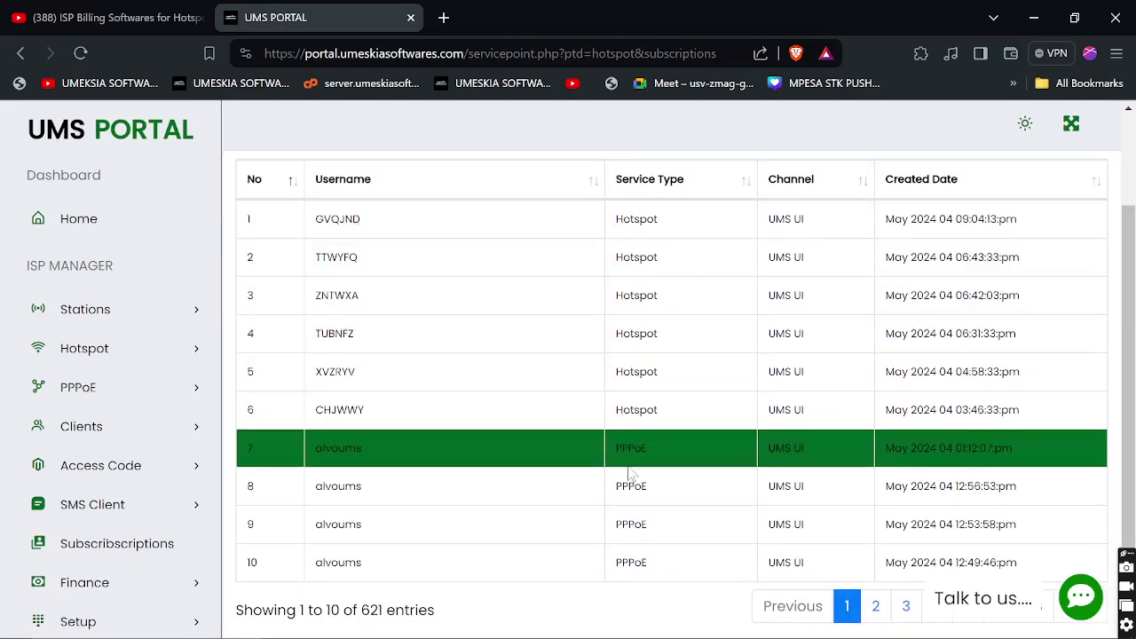
pyautogui.doubleClick(626, 445)
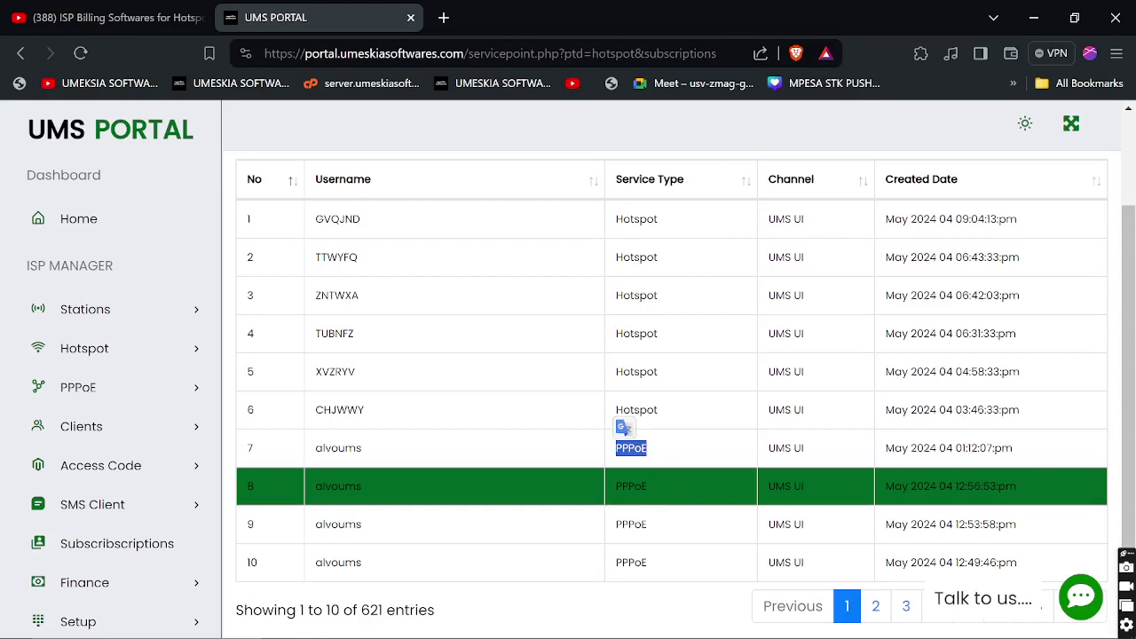
pyautogui.scroll(-2, 100, 515)
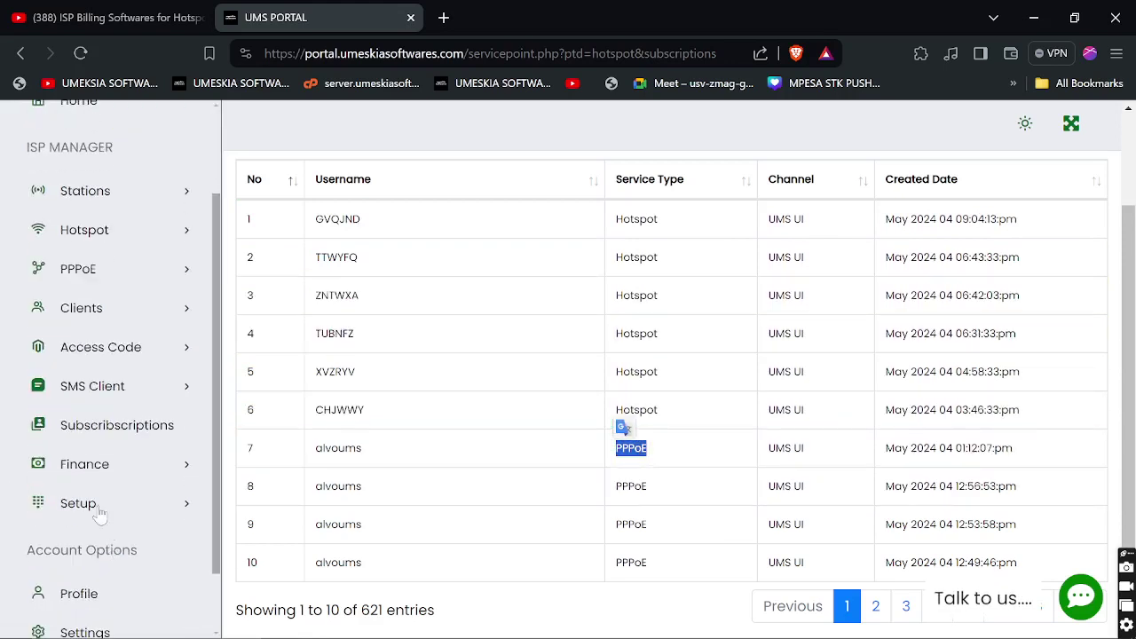
pyautogui.click(70, 465)
pyautogui.scroll(-2, 80, 444)
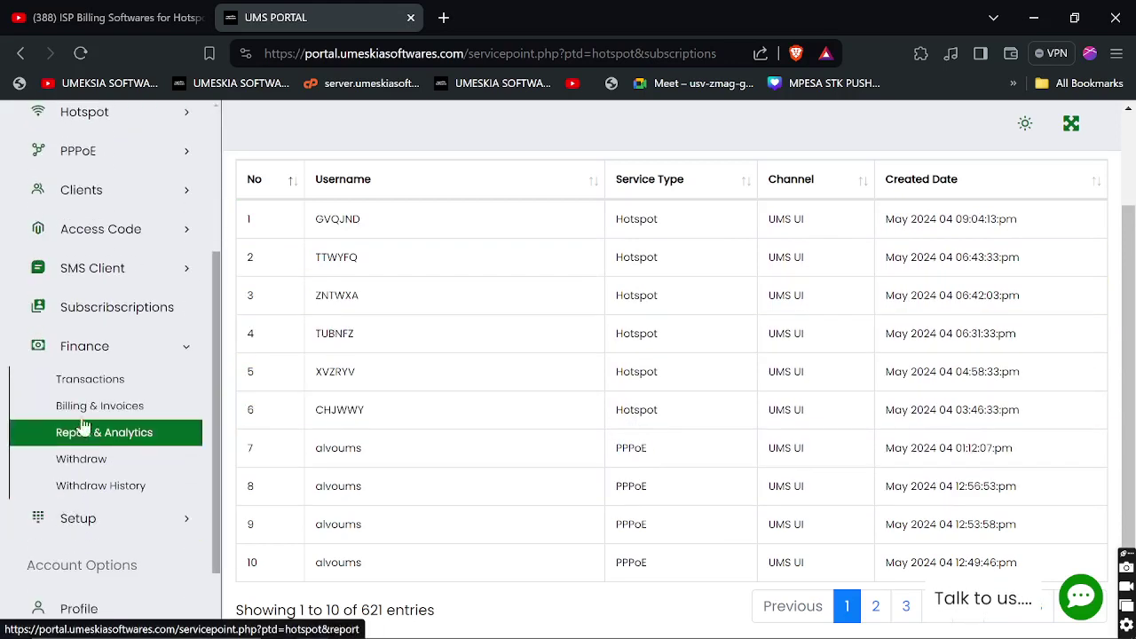
pyautogui.click(89, 379)
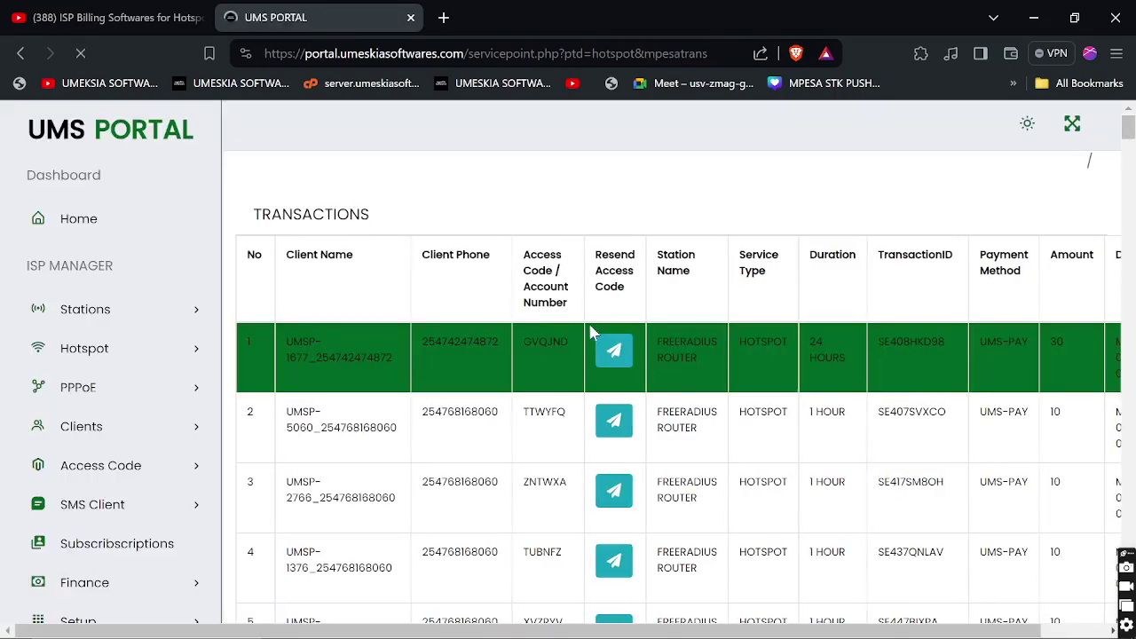
# Highlight the first transaction's client name, phone, access code and the resend column.
pyautogui.scroll(-2, 503, 262)
pyautogui.scroll(2, 502, 261)
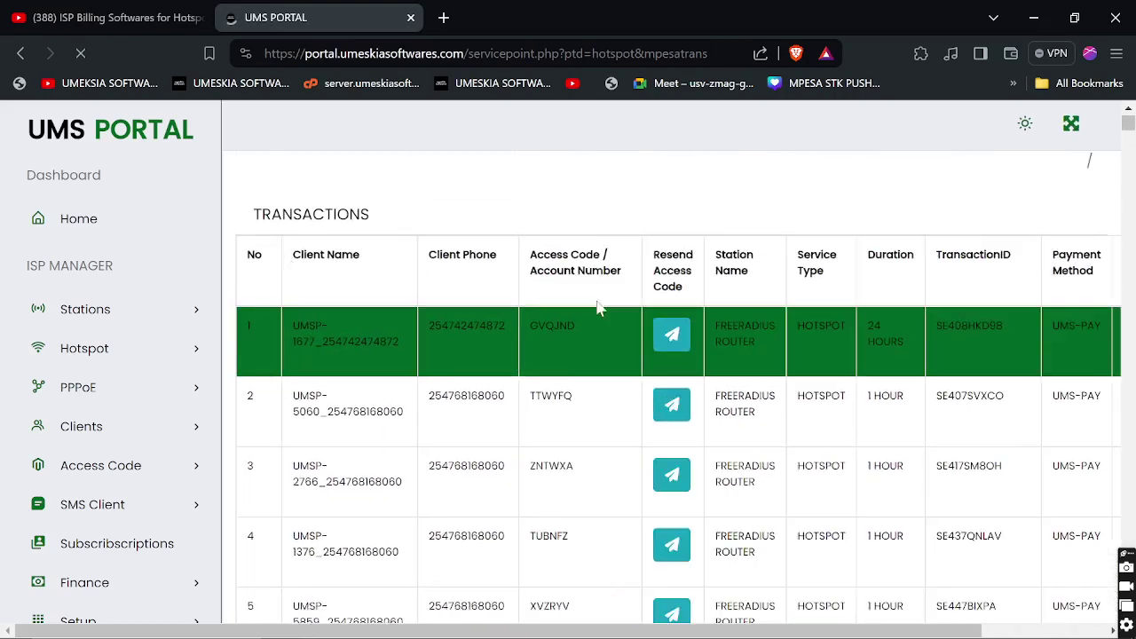
pyautogui.tripleClick(383, 332)
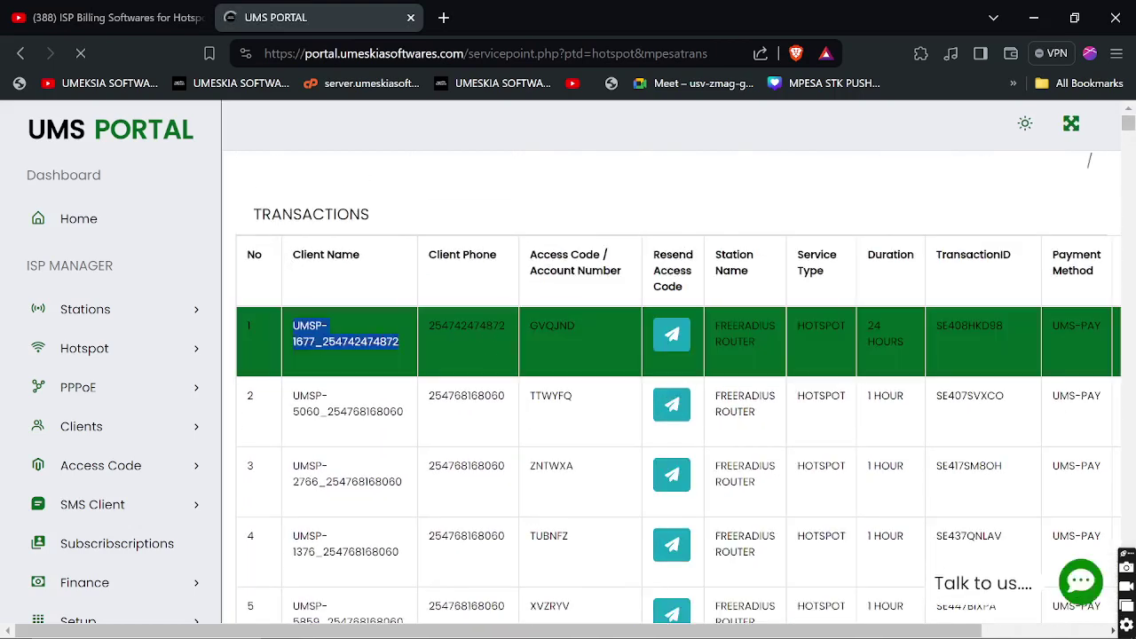
pyautogui.doubleClick(466, 325)
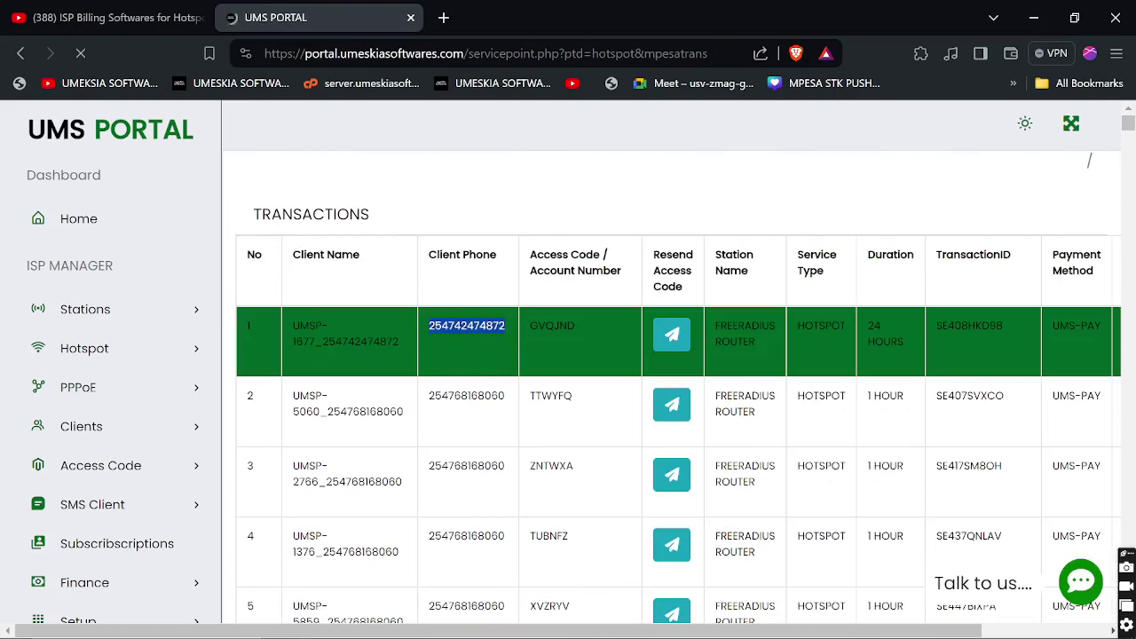
pyautogui.doubleClick(568, 335)
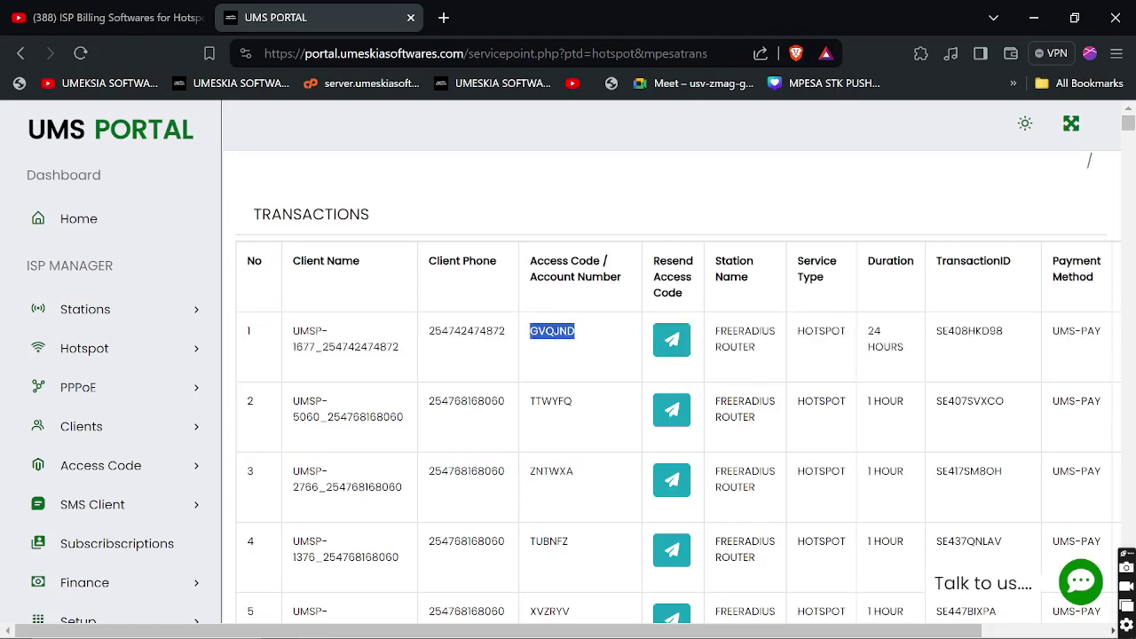
pyautogui.doubleClick(673, 260)
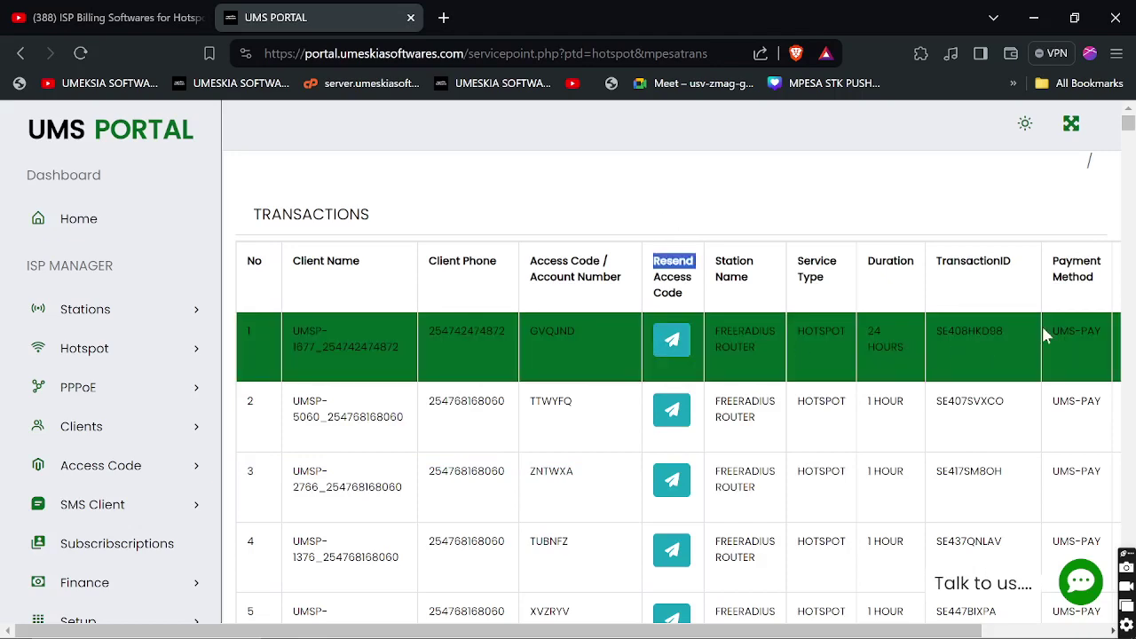
# Scroll across the transactions and highlight row 1's UMS-PAY payment method.
pyautogui.hscroll(3, 1042, 330)
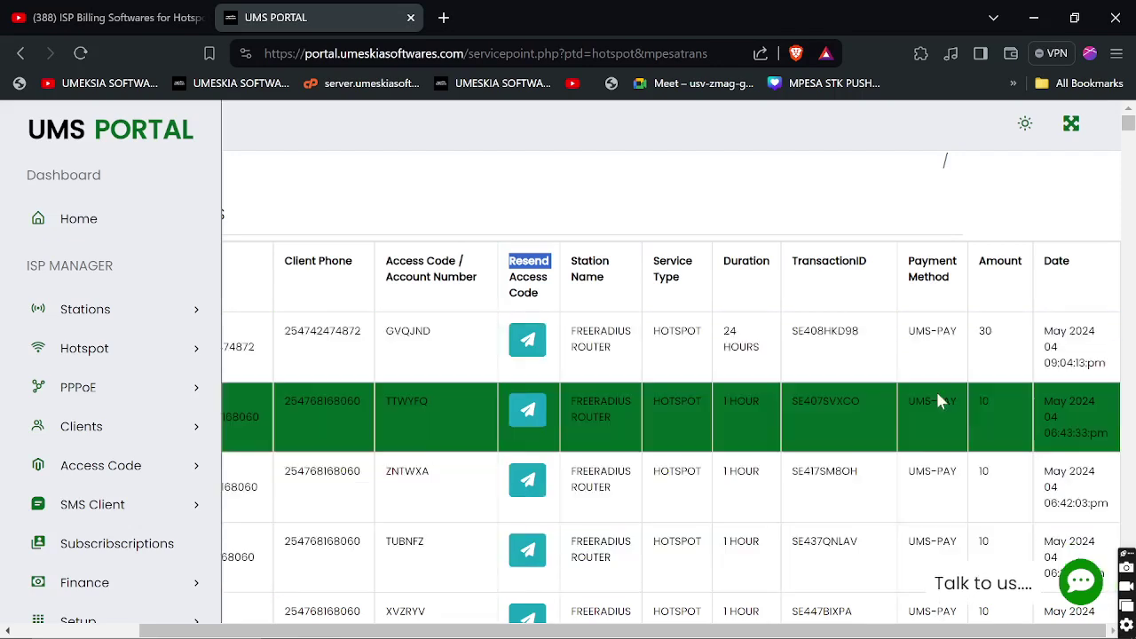
pyautogui.scroll(-3, 934, 404)
pyautogui.scroll(-2, 941, 306)
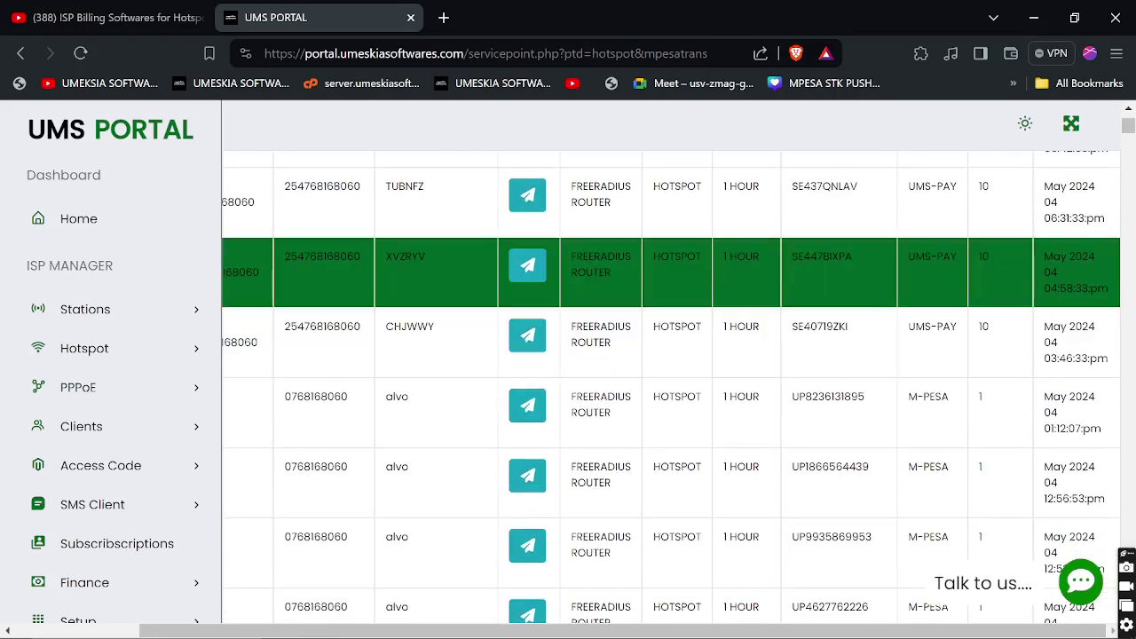
pyautogui.scroll(3, 931, 256)
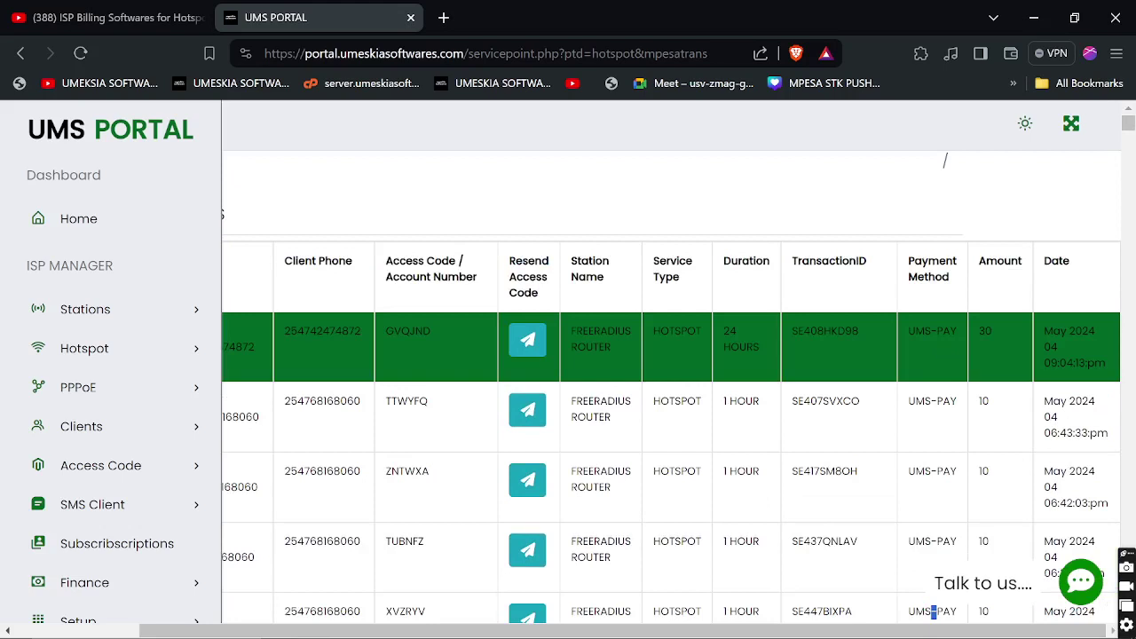
pyautogui.tripleClick(932, 331)
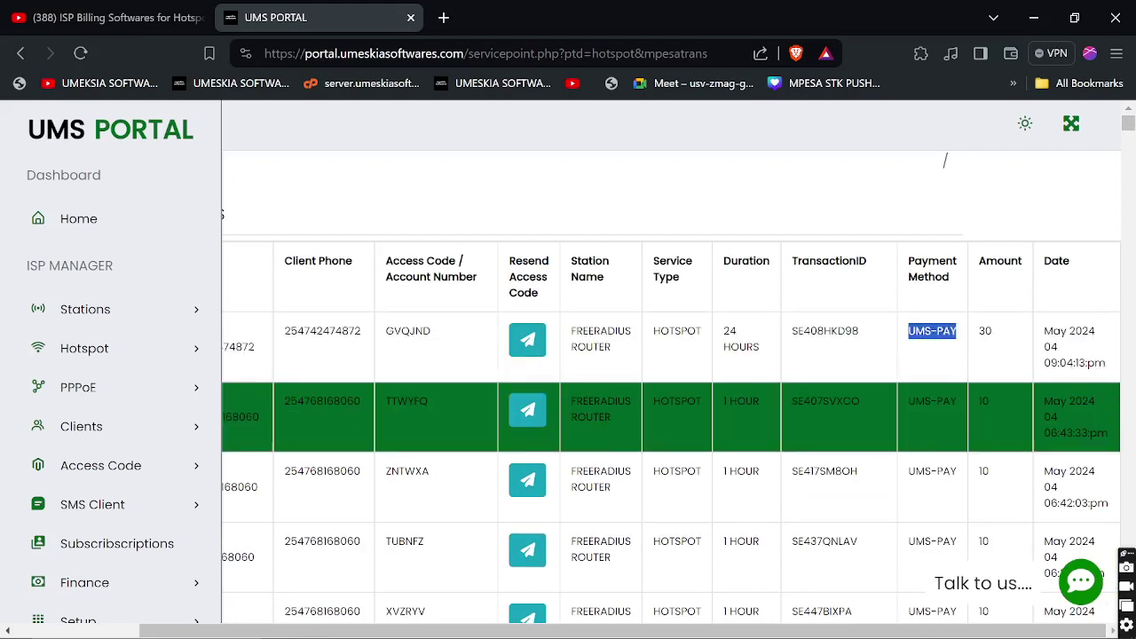
pyautogui.scroll(-2, 54, 541)
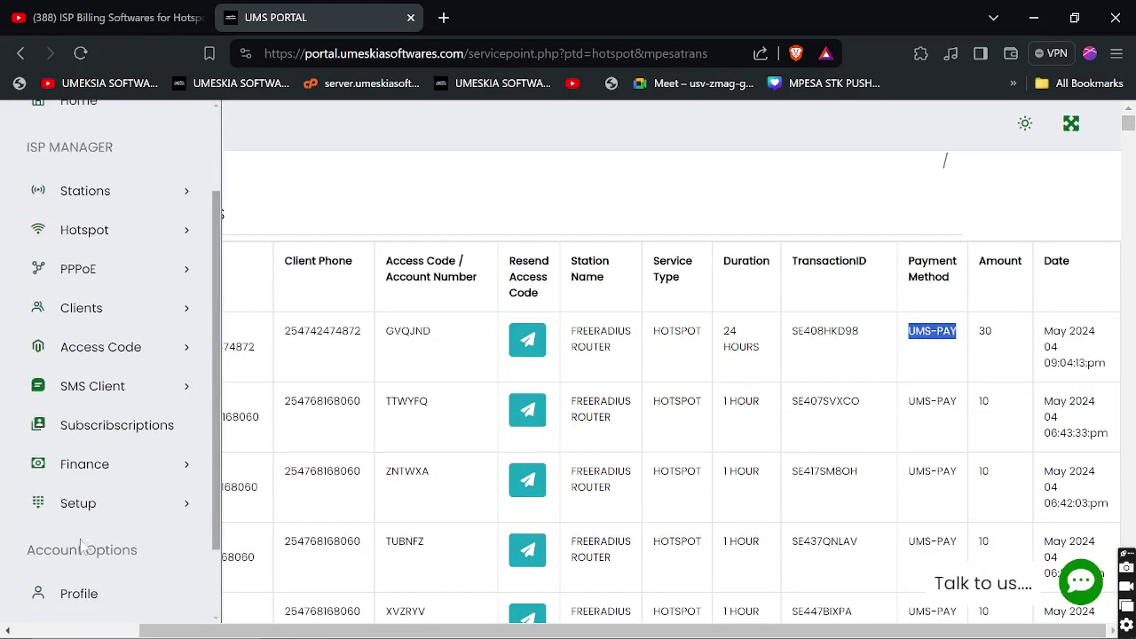
pyautogui.click(94, 468)
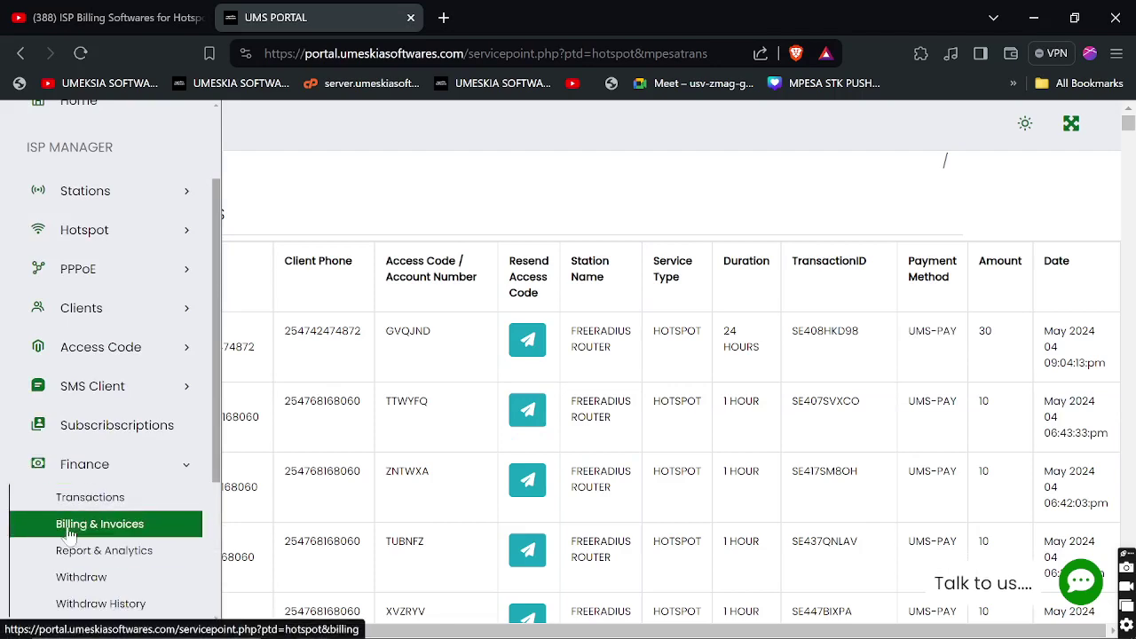
# Open Billing & Invoices and expand then collapse invoice 1's details.
pyautogui.click(69, 529)
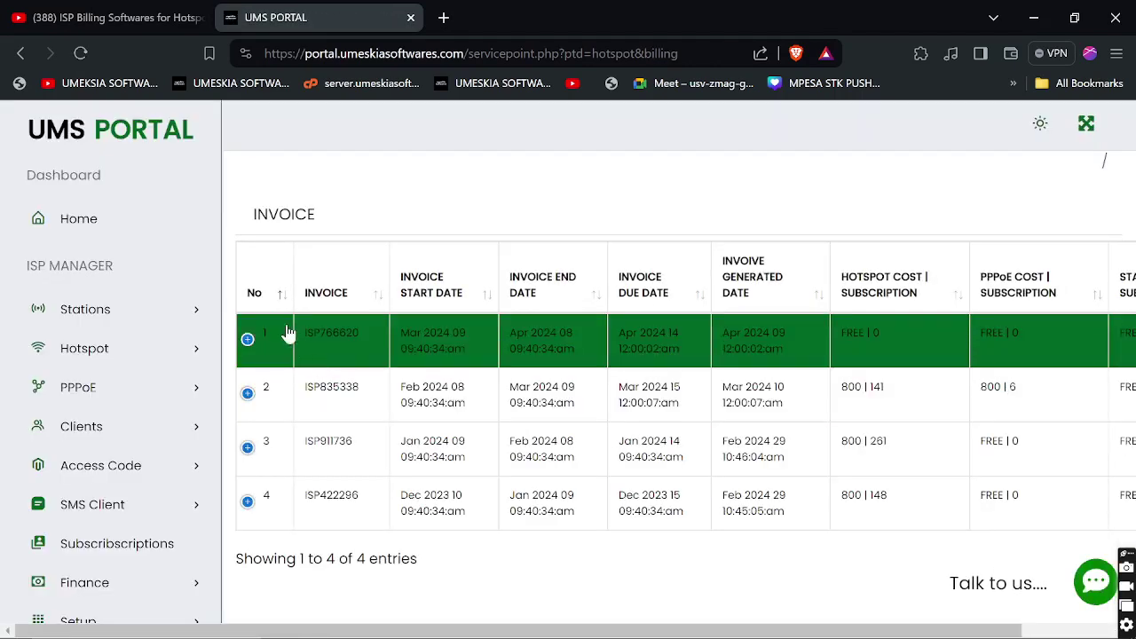
pyautogui.click(247, 341)
pyautogui.click(249, 345)
# Mark the 800 hotspot costs of invoices 2 and 3, then open Report & Analytics.
pyautogui.doubleClick(853, 387)
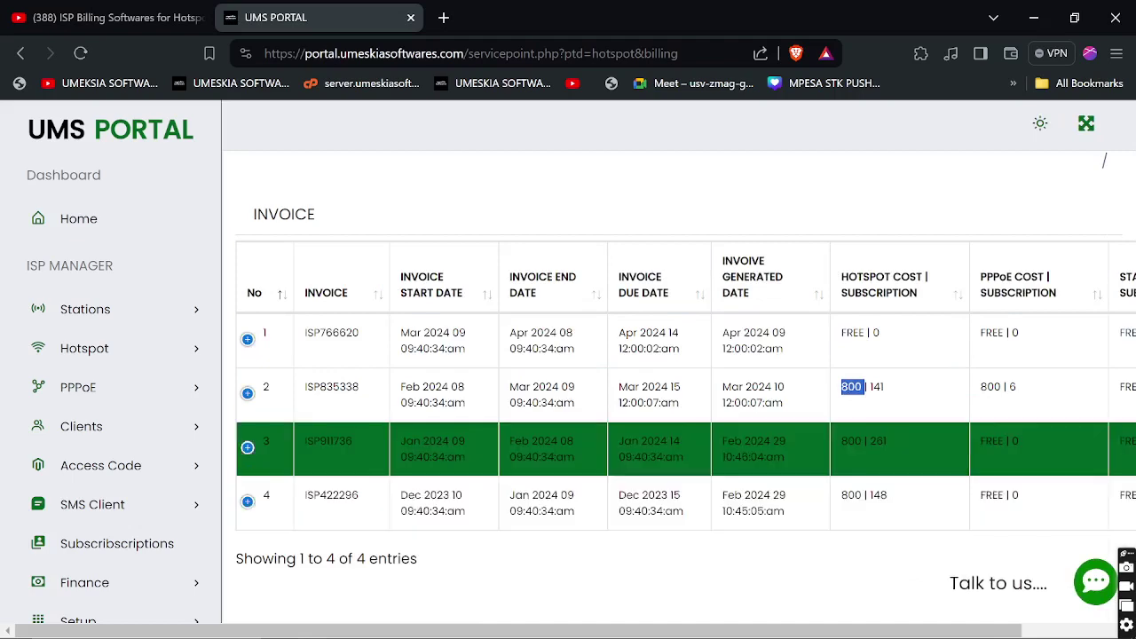
pyautogui.tripleClick(848, 441)
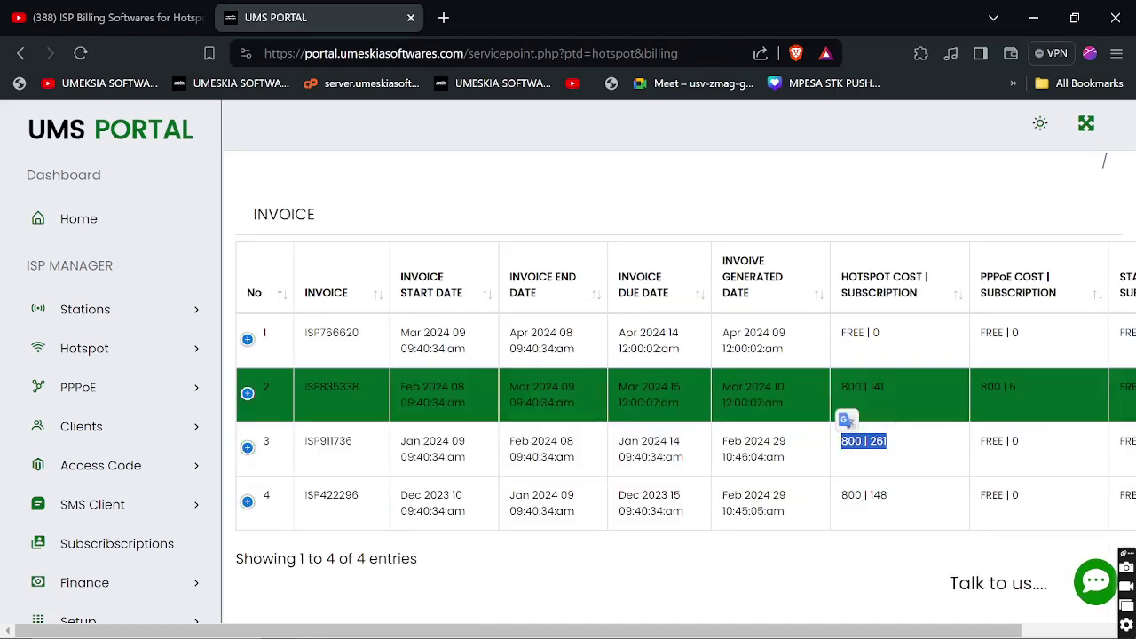
pyautogui.hscroll(3, 938, 422)
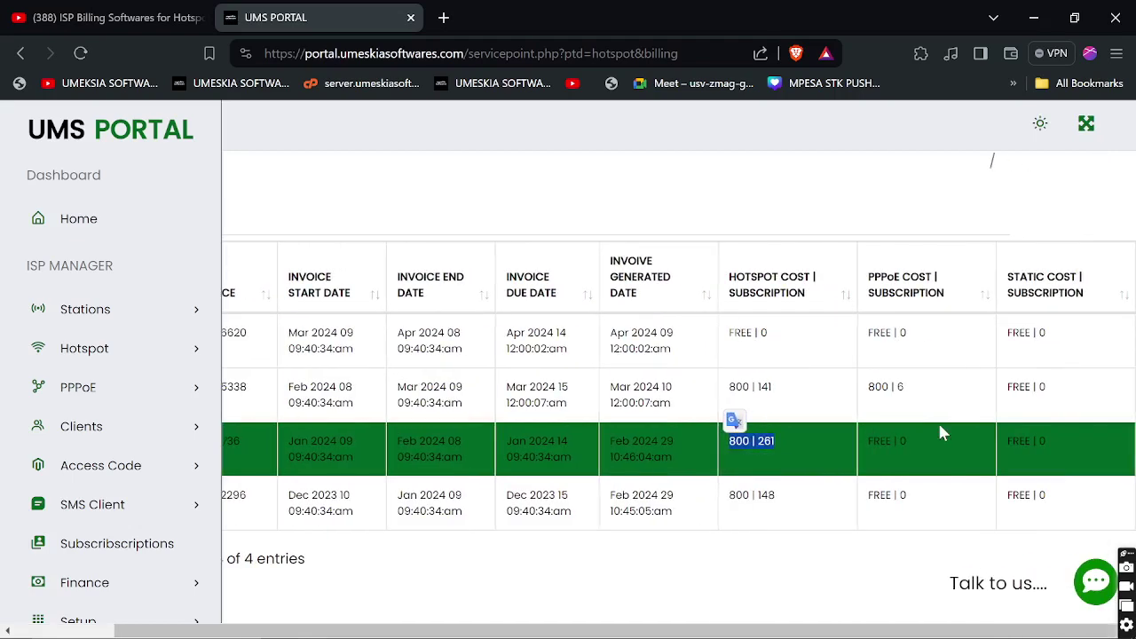
pyautogui.hscroll(-3, 621, 340)
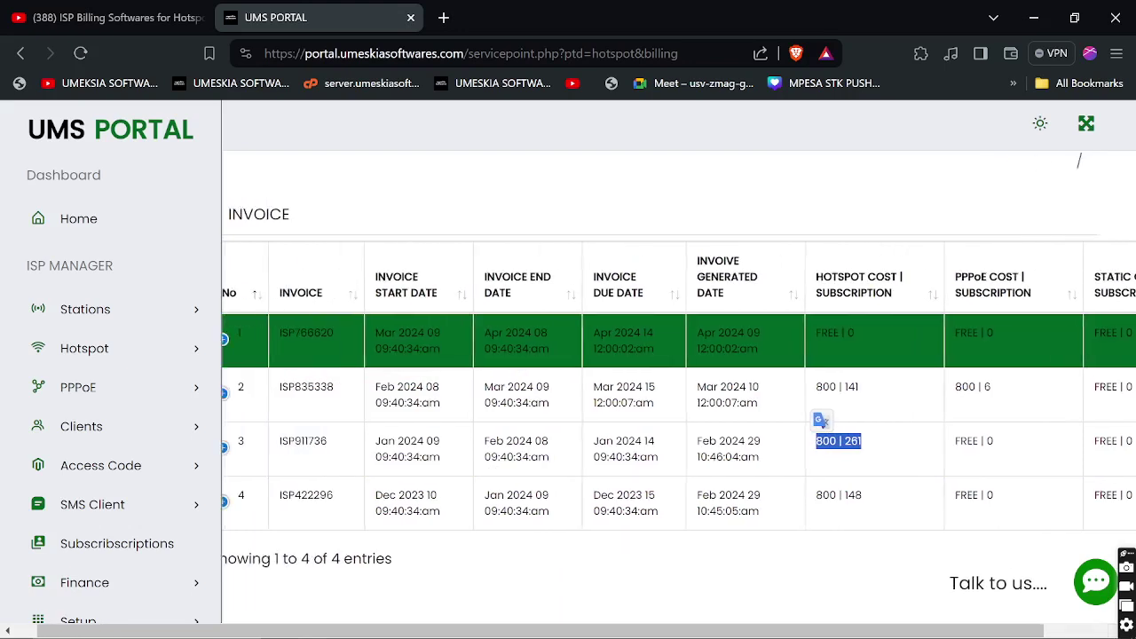
pyautogui.scroll(-3, 20, 497)
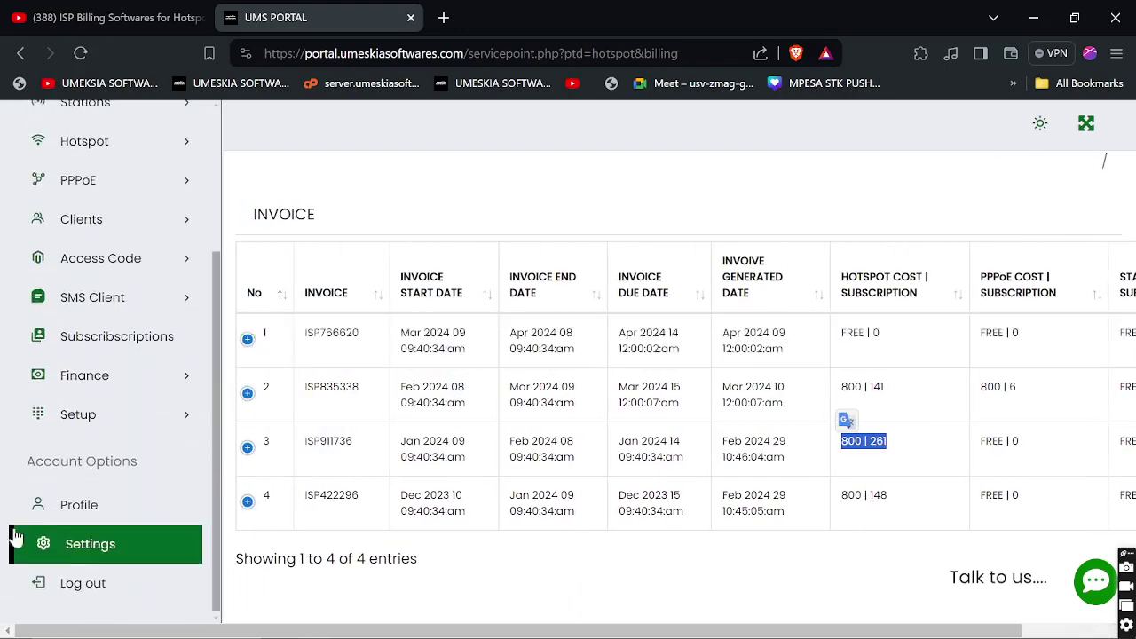
pyautogui.click(85, 374)
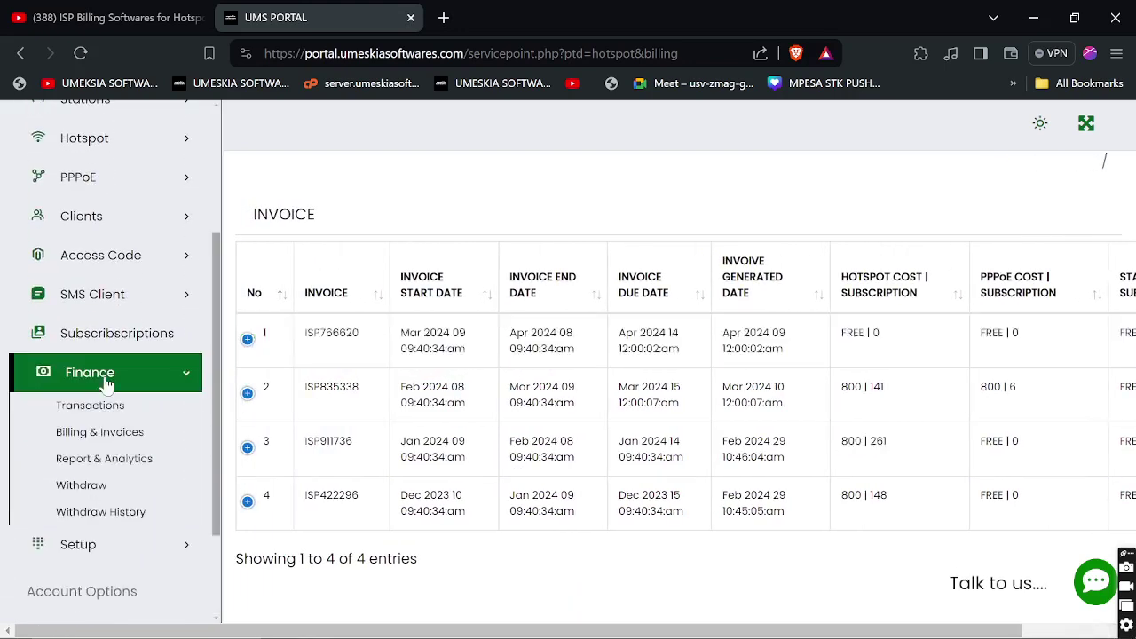
pyautogui.click(100, 469)
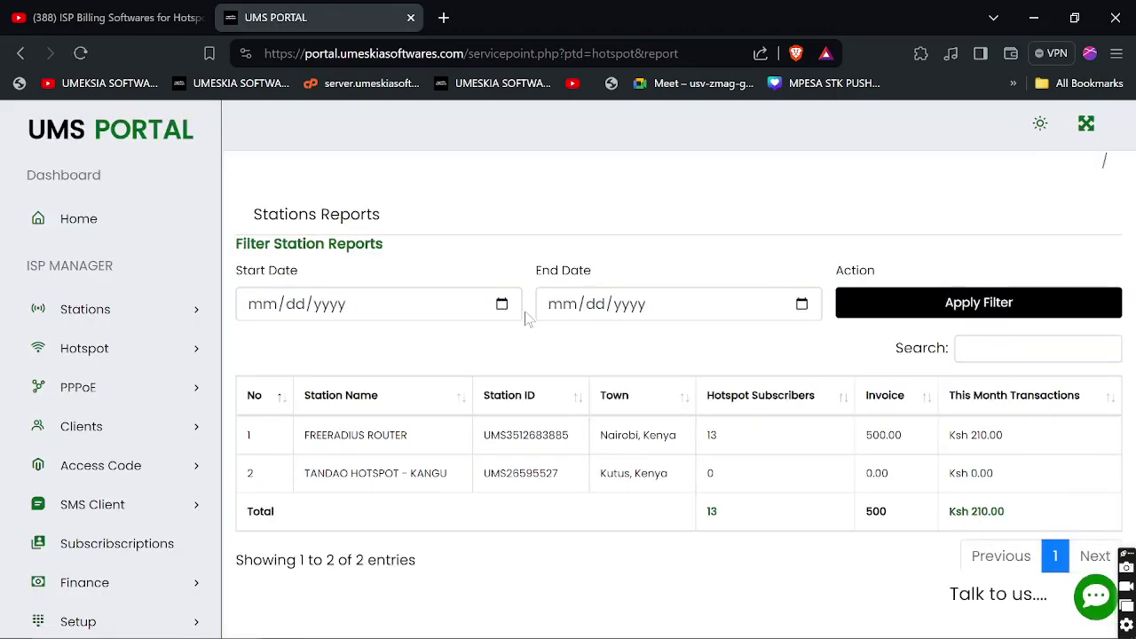
# Focus the Stations Reports Start Date filter, then expand Setup in the sidebar.
pyautogui.click(515, 307)
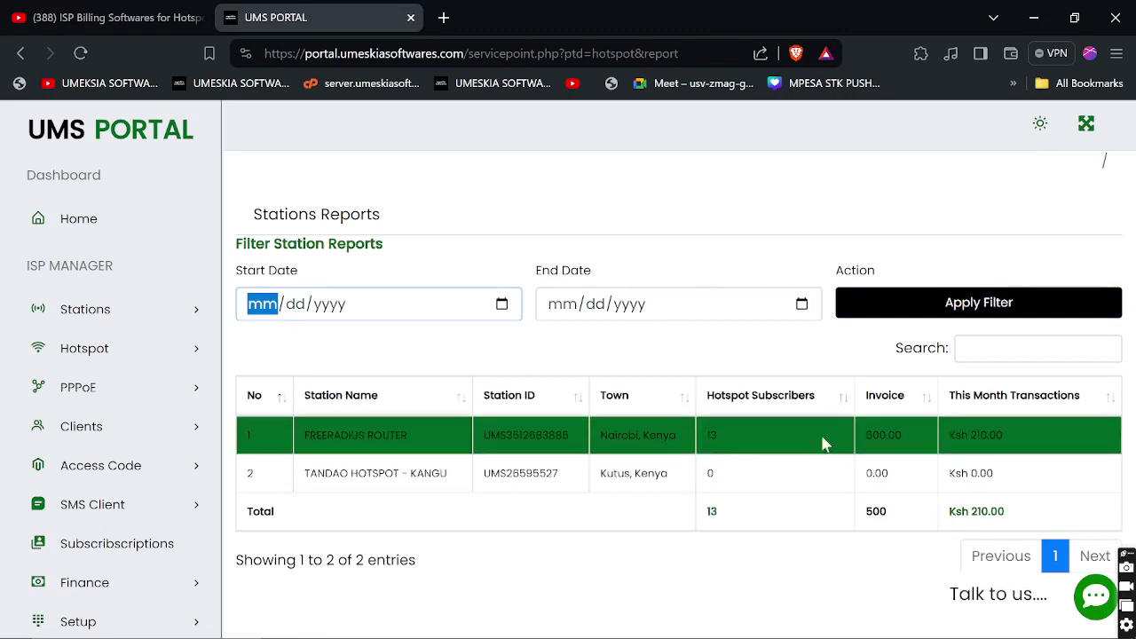
pyautogui.scroll(-2, 40, 533)
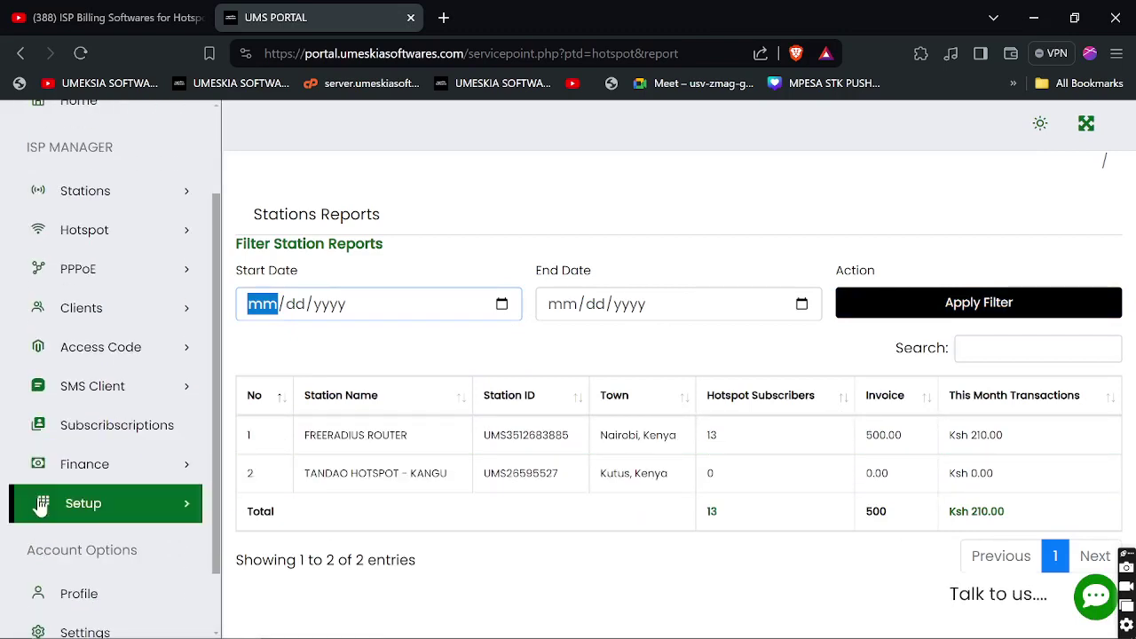
pyautogui.click(40, 504)
pyautogui.scroll(-2, 40, 506)
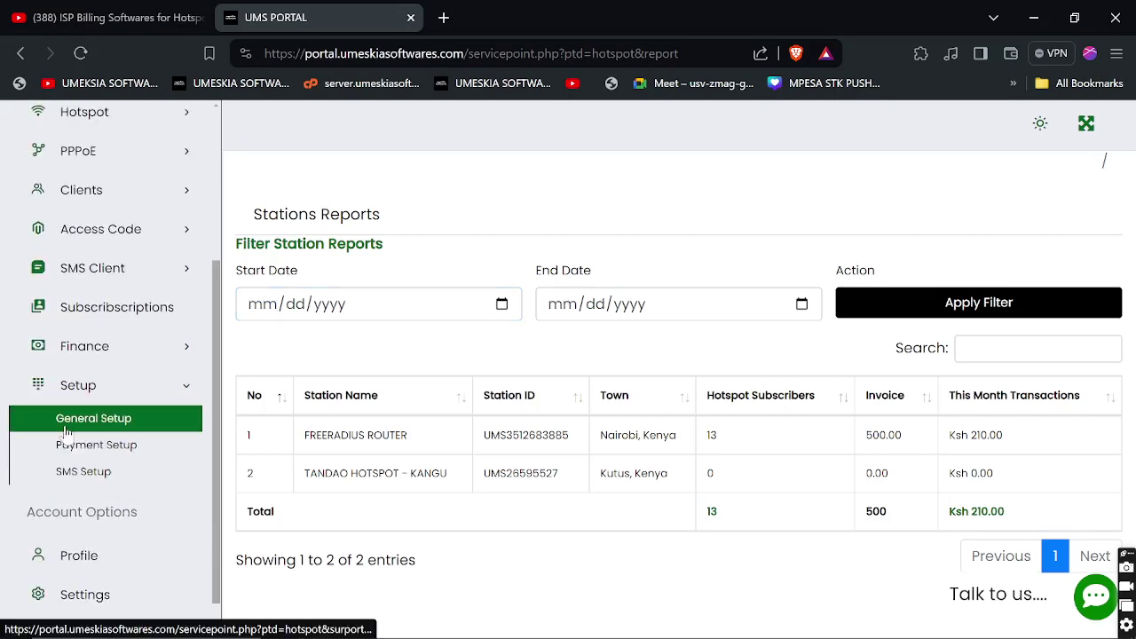
# Review the company setup page, select the Telegram Chat ID, then open Payment Setup.
pyautogui.click(68, 428)
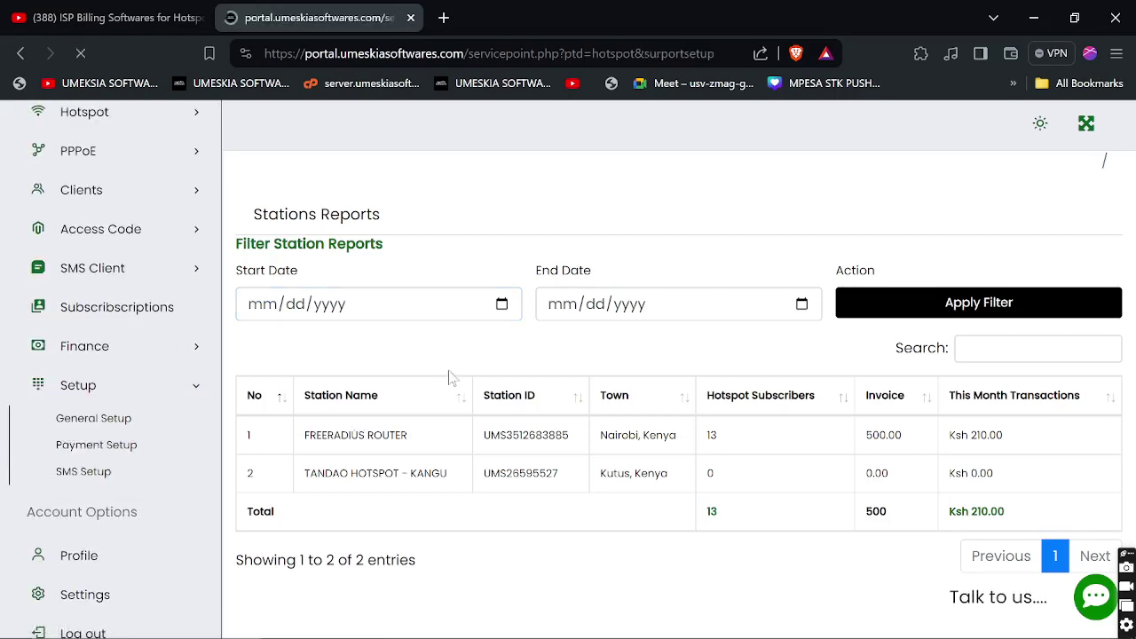
pyautogui.scroll(-6, 355, 321)
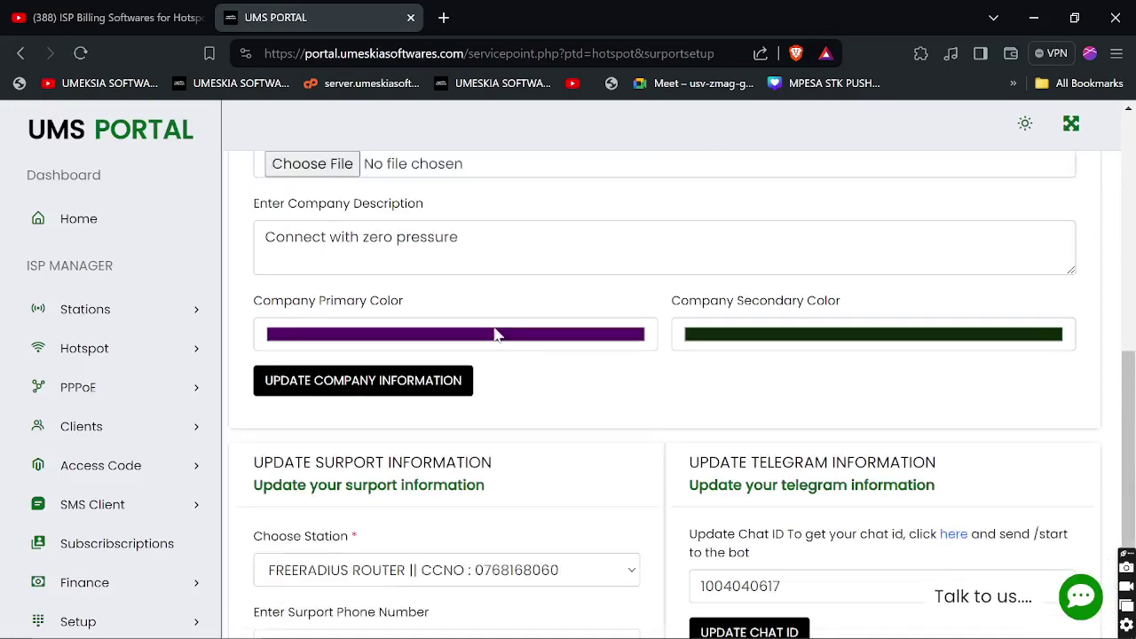
pyautogui.scroll(-1, 688, 315)
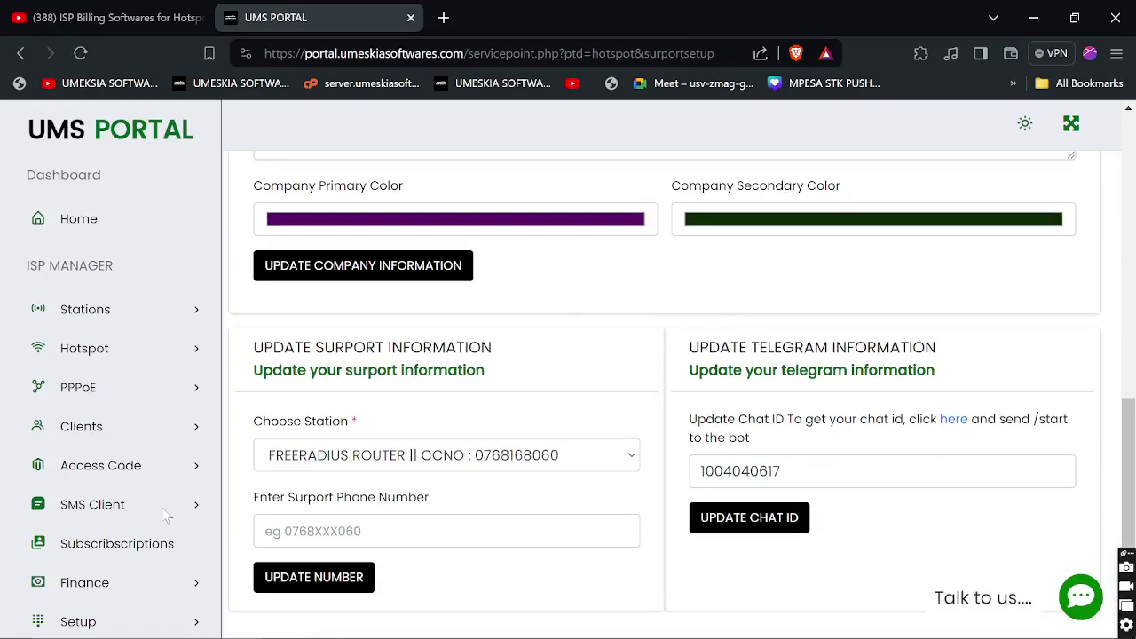
pyautogui.scroll(-2, 85, 462)
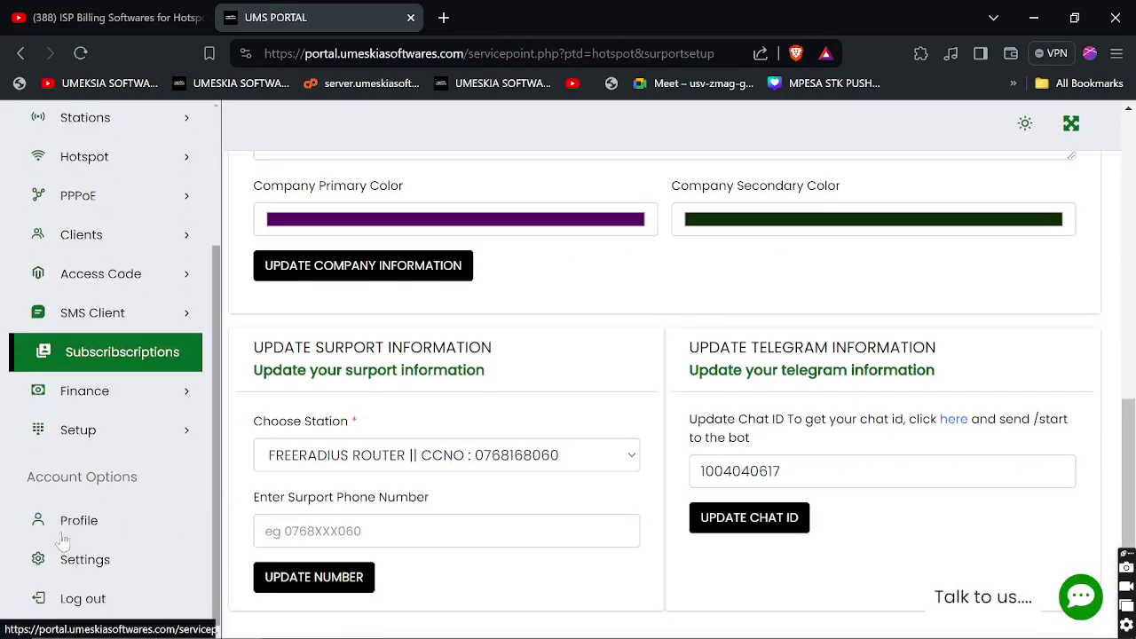
pyautogui.click(84, 428)
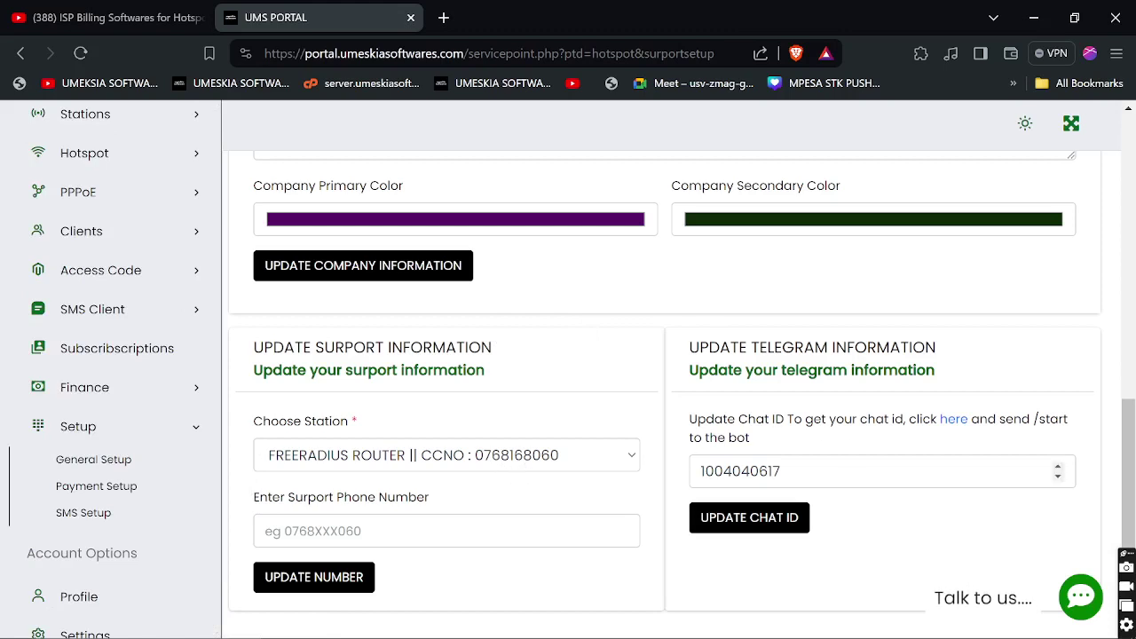
pyautogui.doubleClick(798, 471)
pyautogui.click(84, 486)
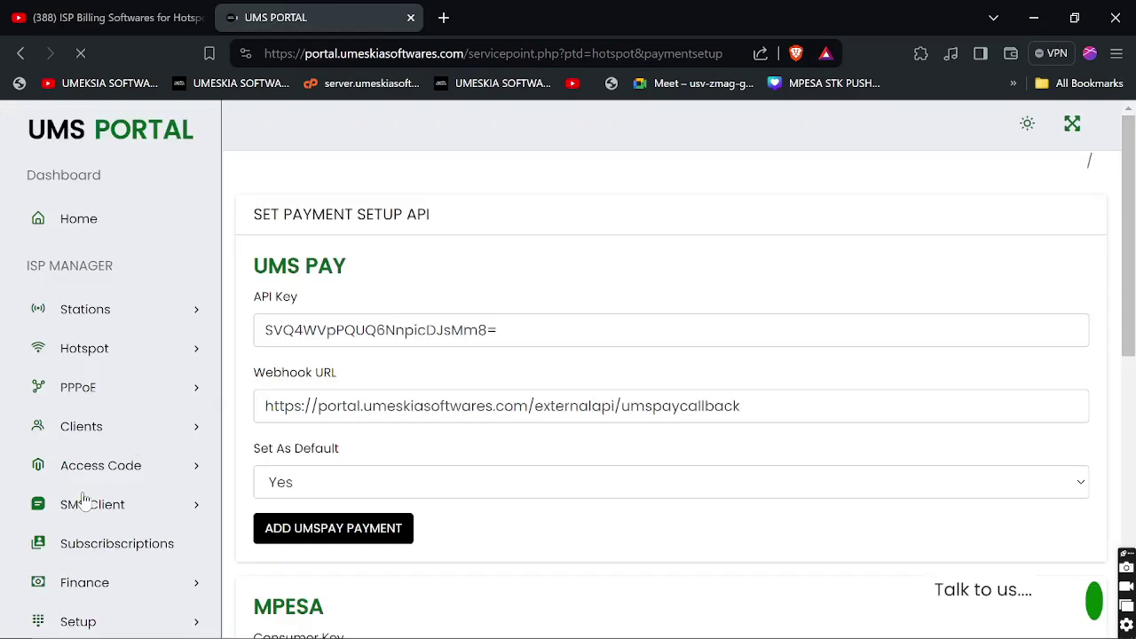
# Highlight the UMS PAY heading and MPESA Consumer Key, then open SMS Setup.
pyautogui.doubleClick(277, 266)
pyautogui.scroll(-5, 284, 293)
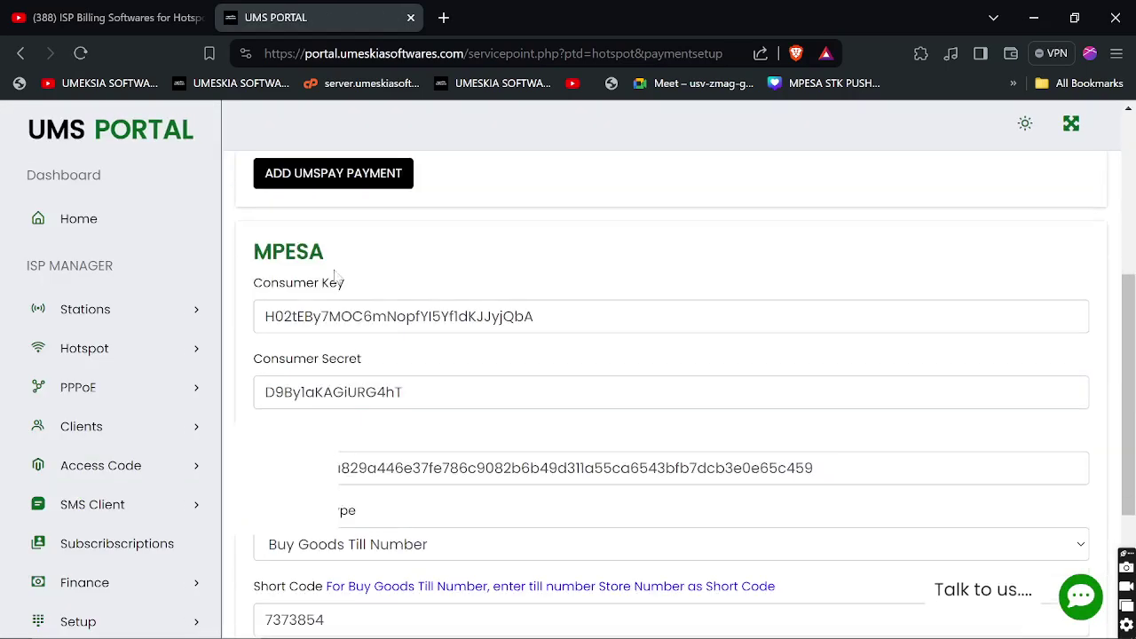
pyautogui.doubleClick(340, 198)
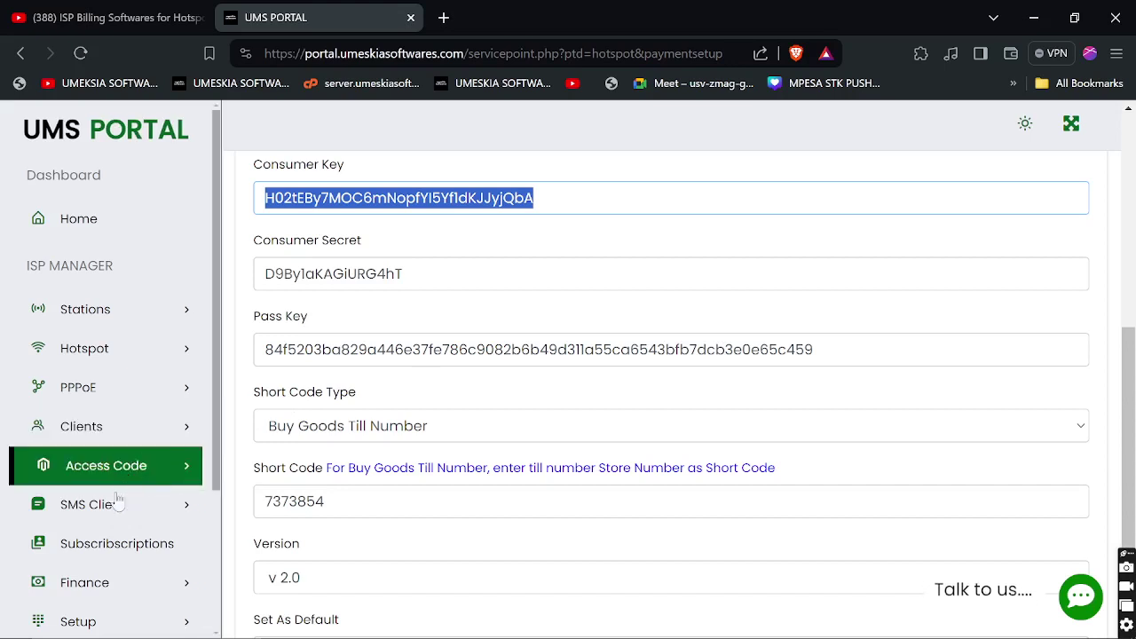
pyautogui.scroll(-2, 120, 488)
pyautogui.click(108, 430)
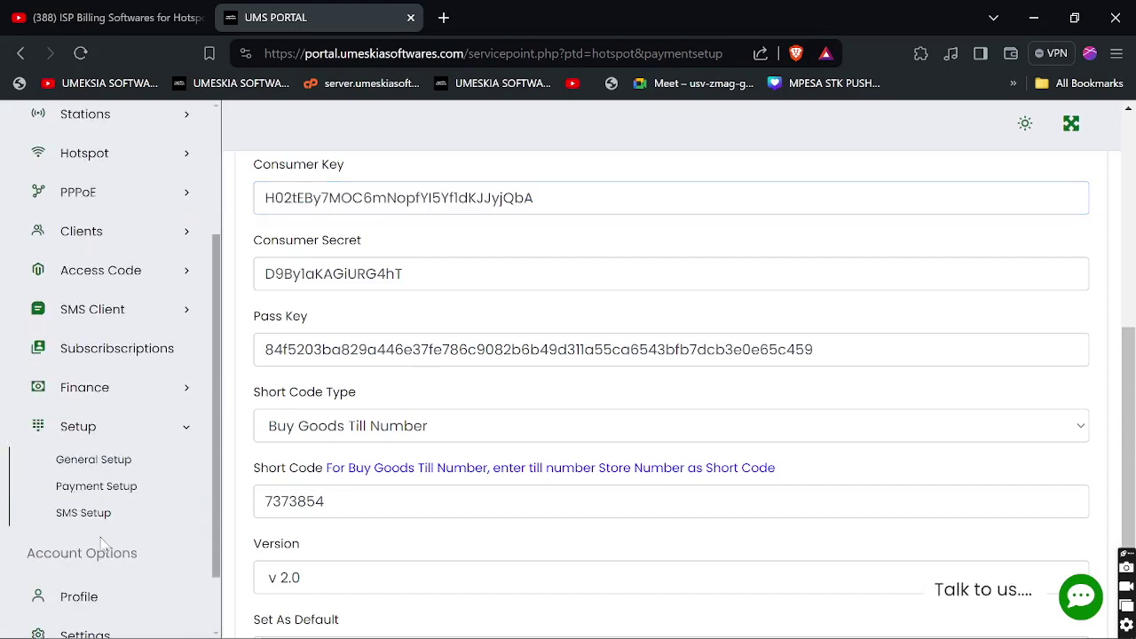
pyautogui.click(80, 513)
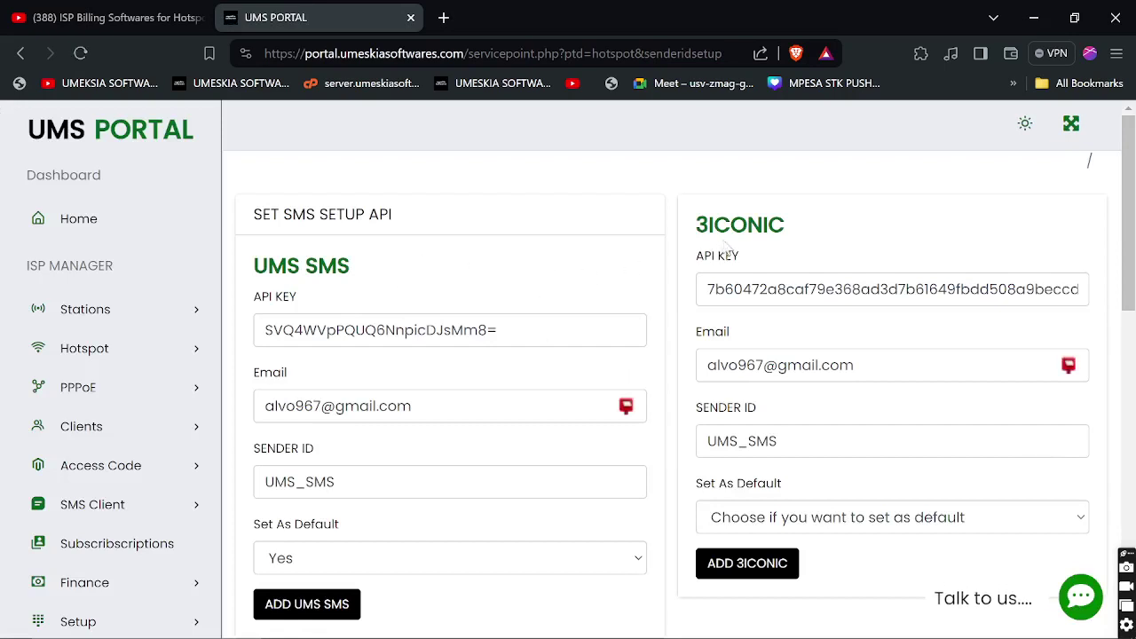
# Highlight the UMS SMS and AFRICASTALKING provider headings.
pyautogui.moveTo(351, 267); pyautogui.dragTo(253, 267)
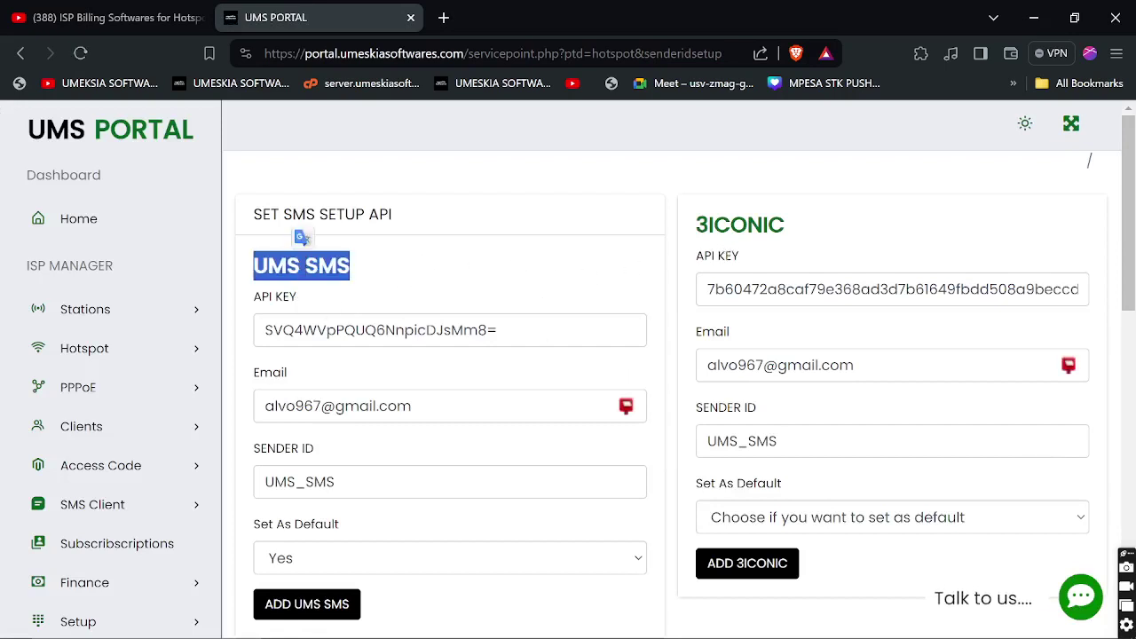
pyautogui.click(723, 253)
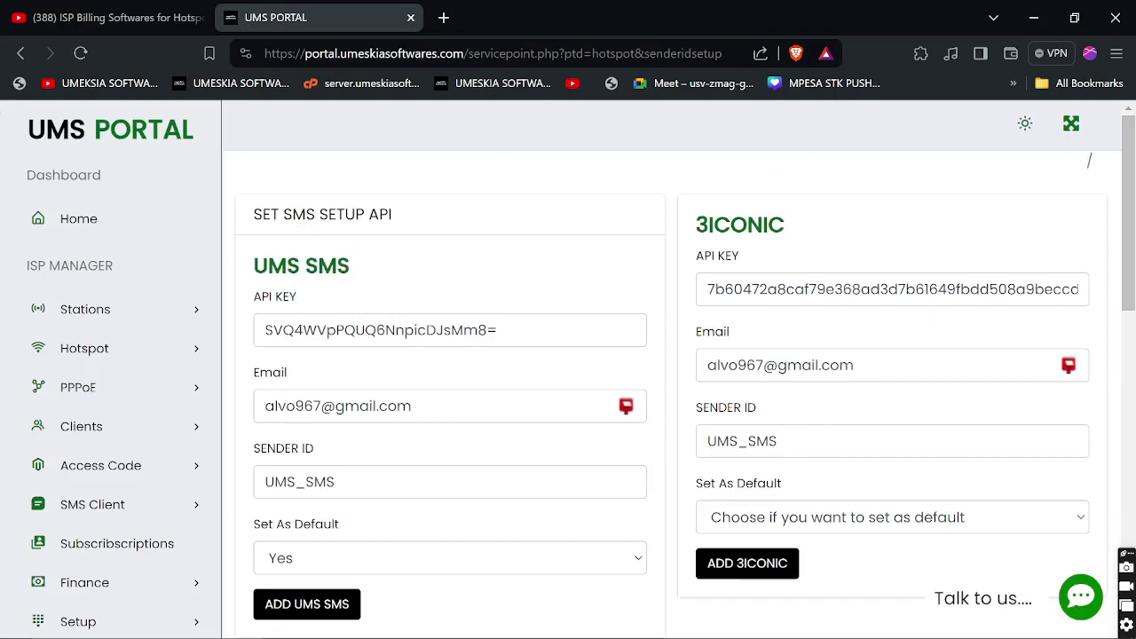
pyautogui.scroll(-5, 724, 253)
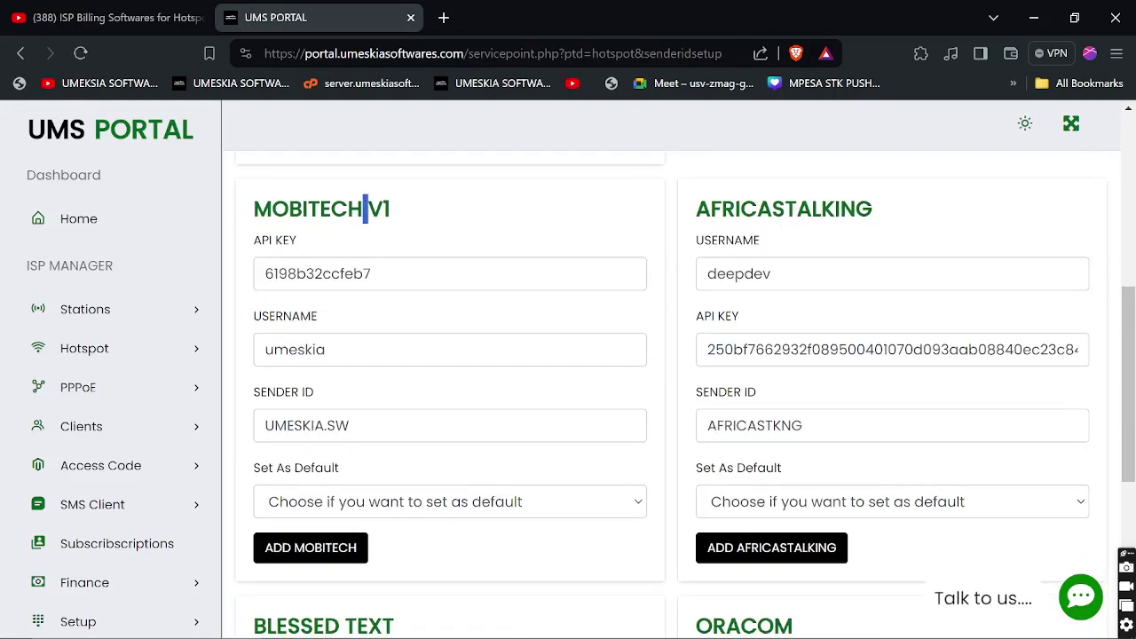
pyautogui.doubleClick(784, 209)
pyautogui.click(649, 229)
pyautogui.scroll(-3, 649, 228)
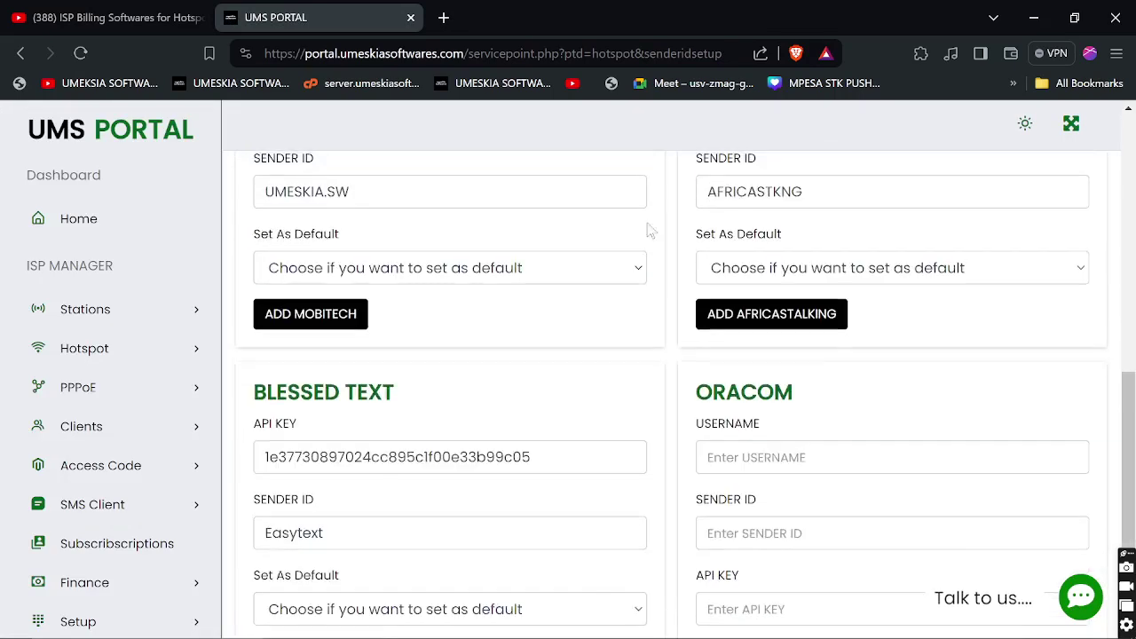
# Highlight the BLESSED and ORACOM provider headings, then return to Home.
pyautogui.doubleClick(297, 389)
pyautogui.doubleClick(744, 389)
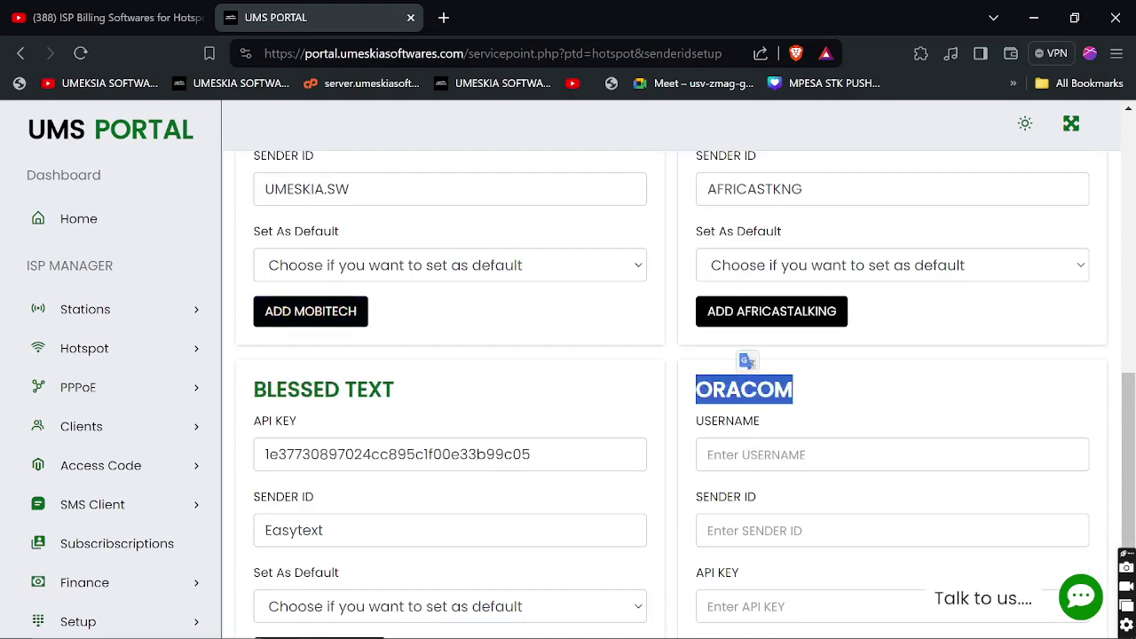
pyautogui.scroll(-2, 688, 380)
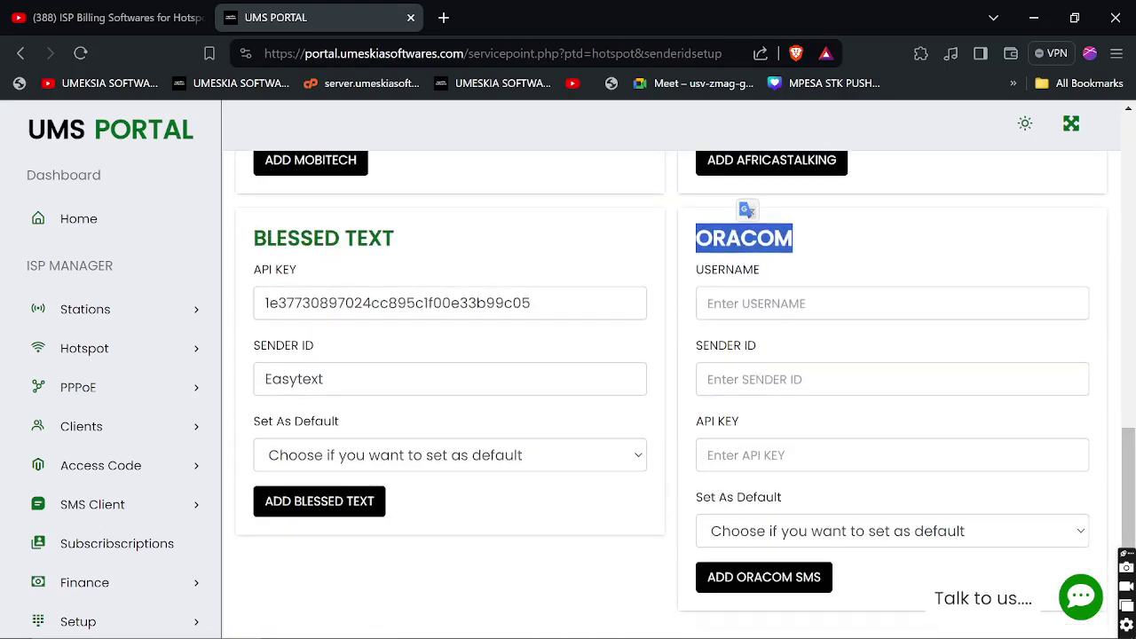
pyautogui.scroll(-3, 91, 595)
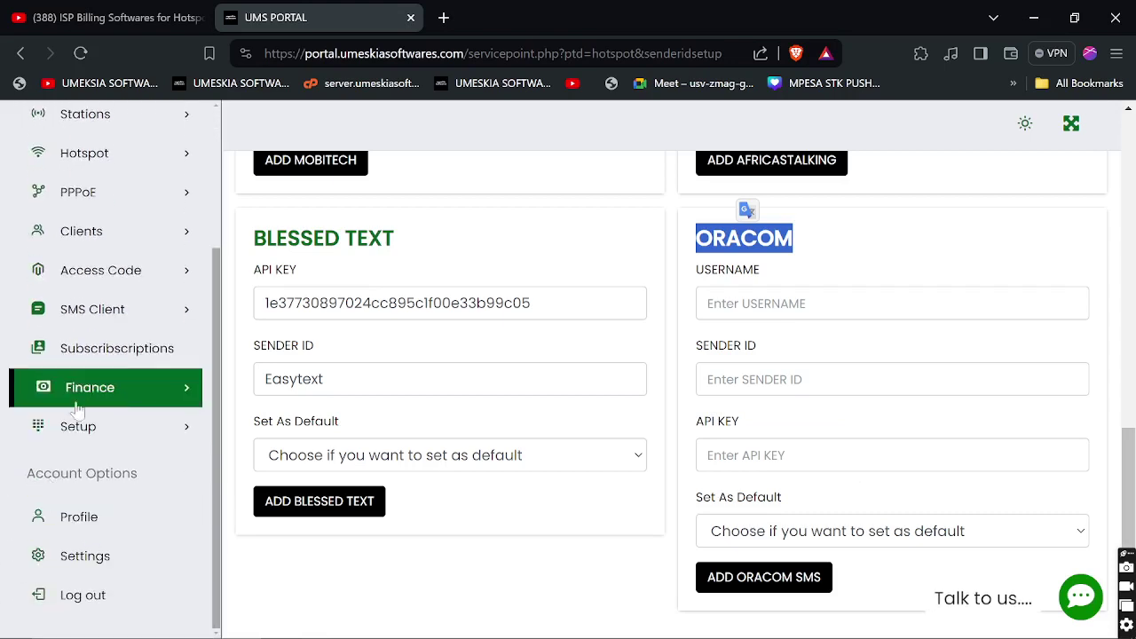
pyautogui.scroll(3, 78, 401)
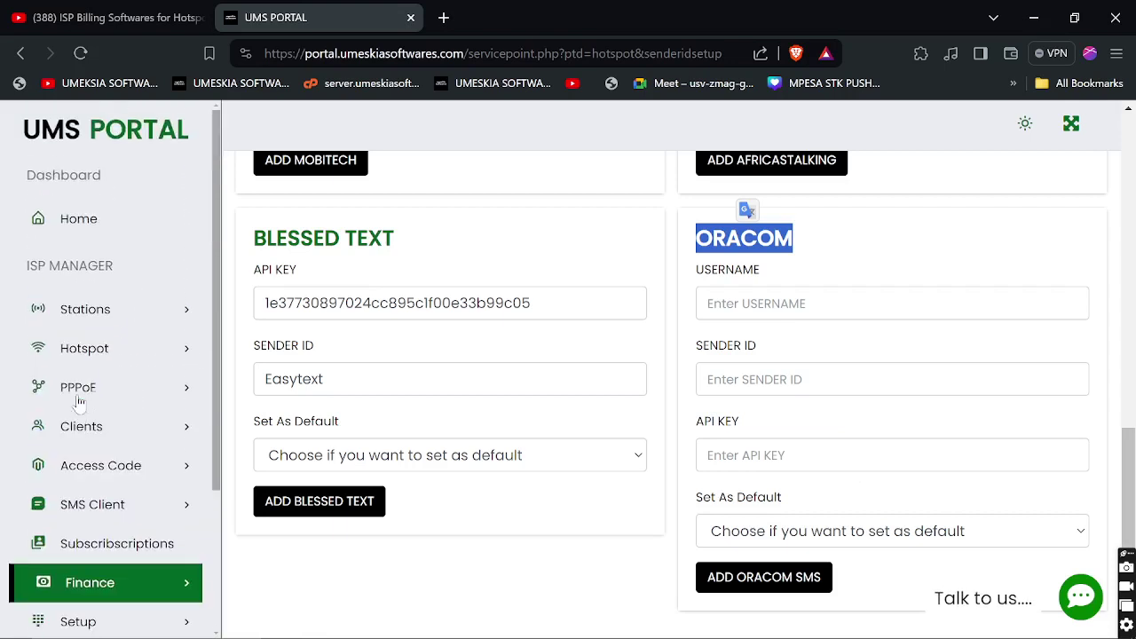
pyautogui.click(71, 216)
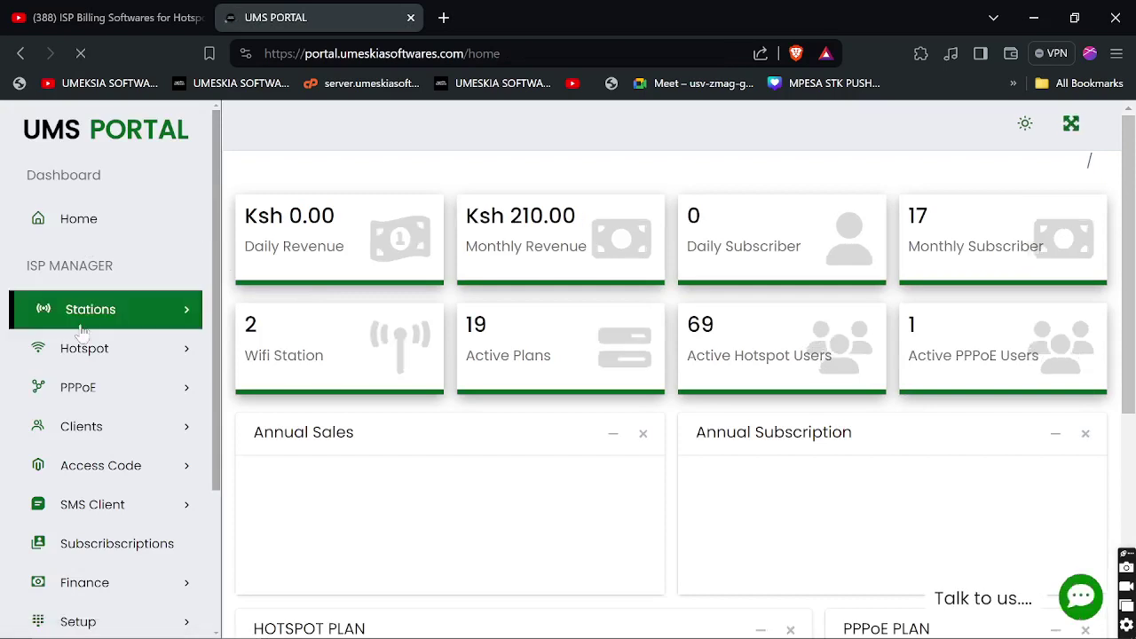
# Open Stations > List Stations and expand TANDAO HOTSPOT - KANGU to its WIFI Page column.
pyautogui.click(105, 320)
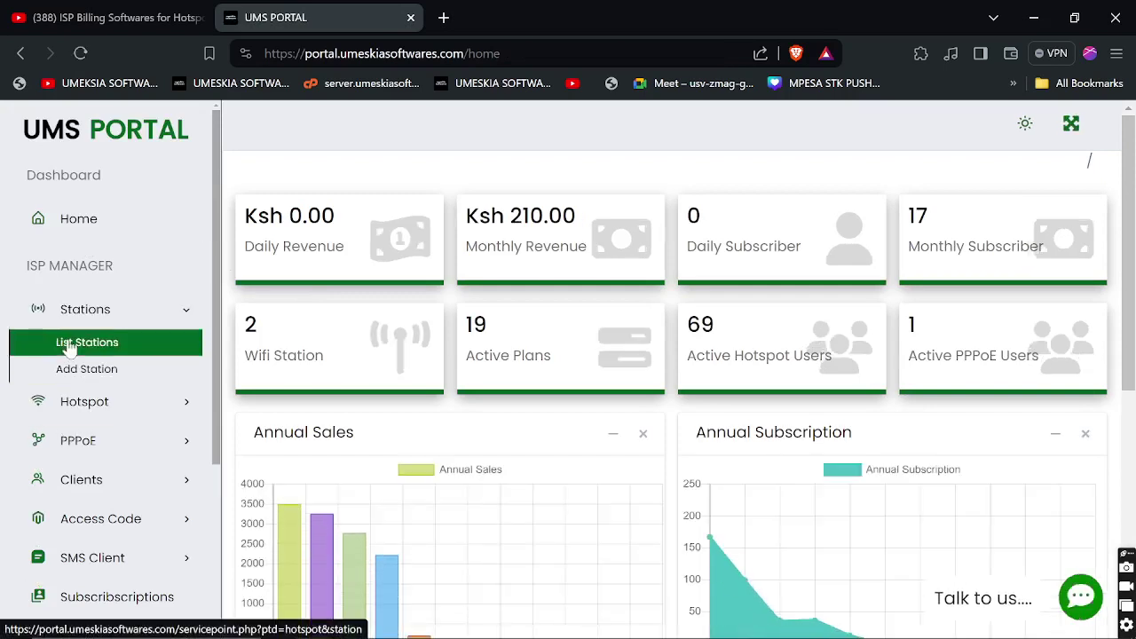
pyautogui.click(78, 342)
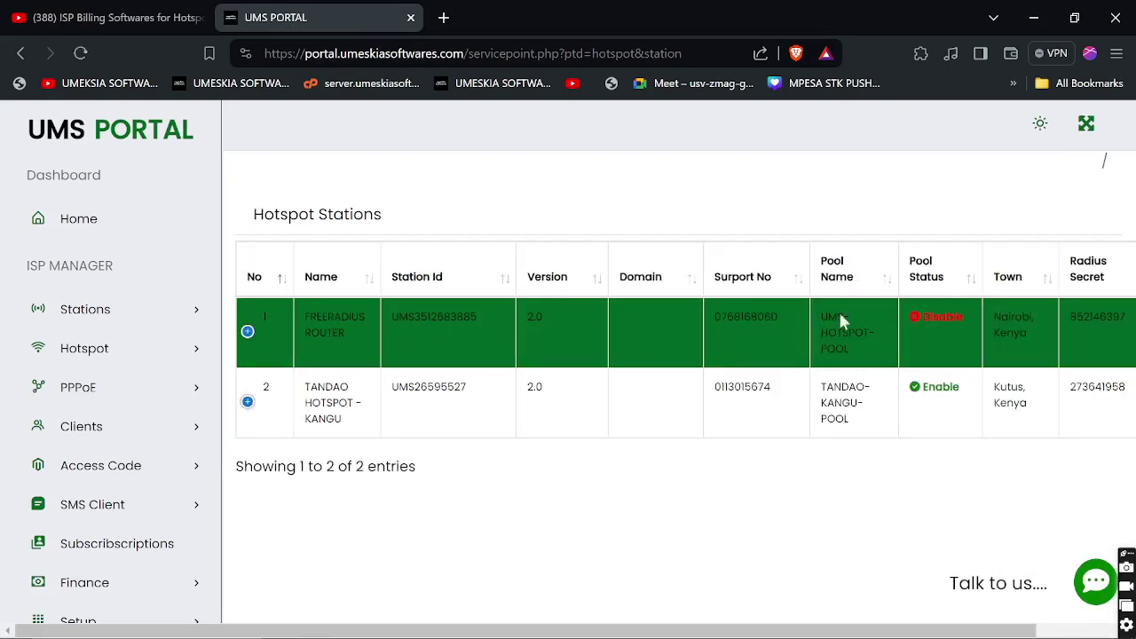
pyautogui.click(249, 404)
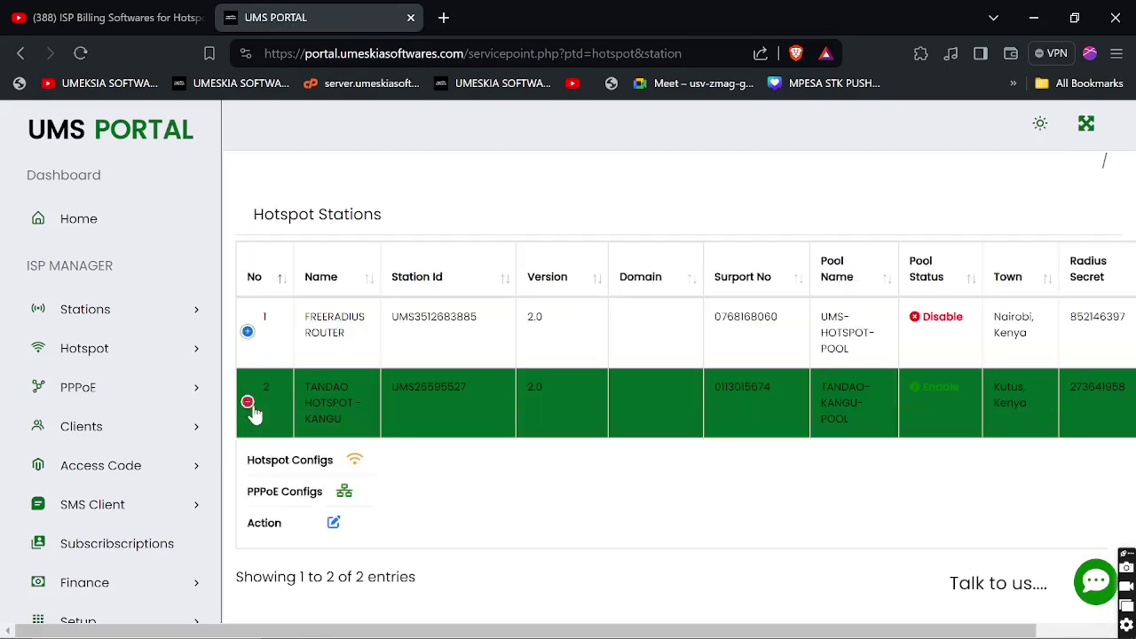
pyautogui.hscroll(2, 429, 427)
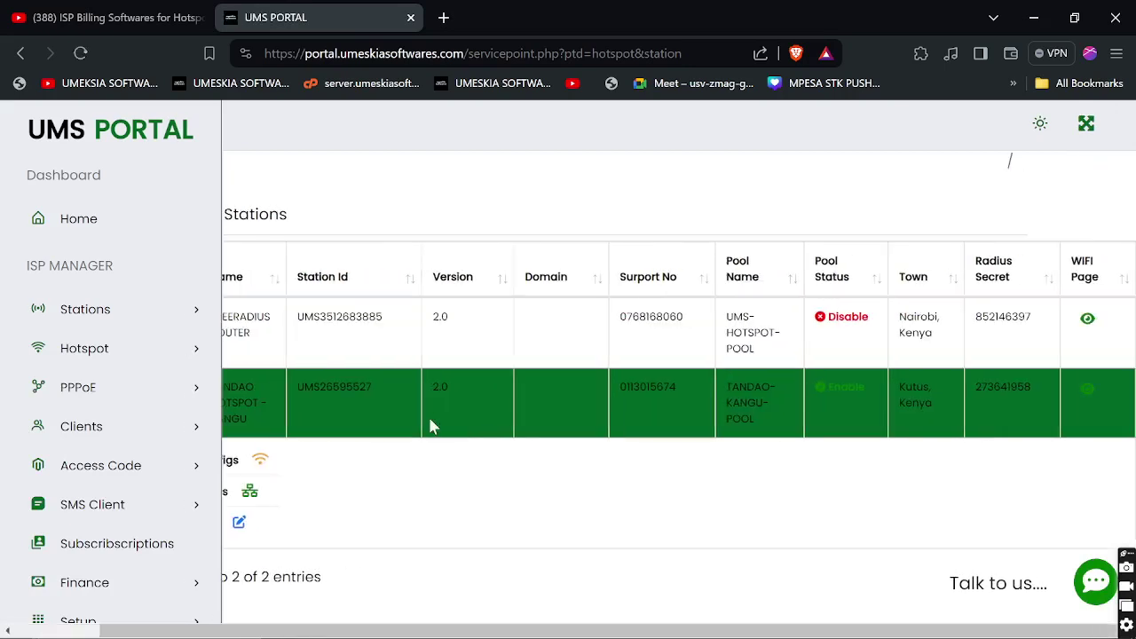
# Open row 2's Wi-Fi login page, review its Ksh 10–200 plans, and select the hotspot URL.
pyautogui.click(1089, 389)
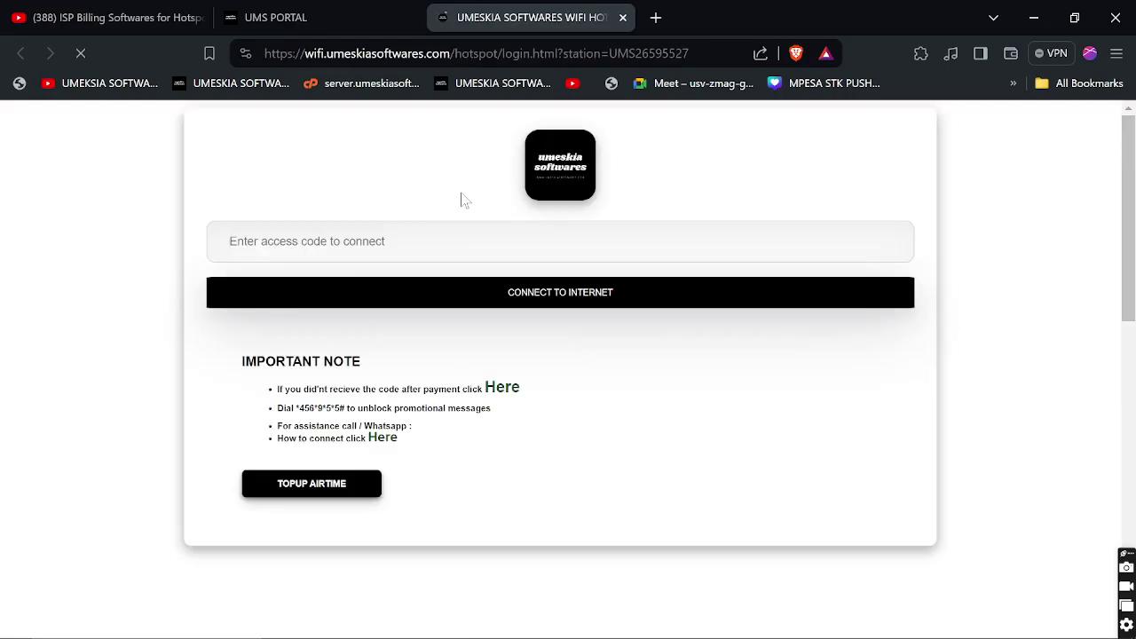
pyautogui.scroll(-2, 466, 233)
pyautogui.scroll(-2, 464, 240)
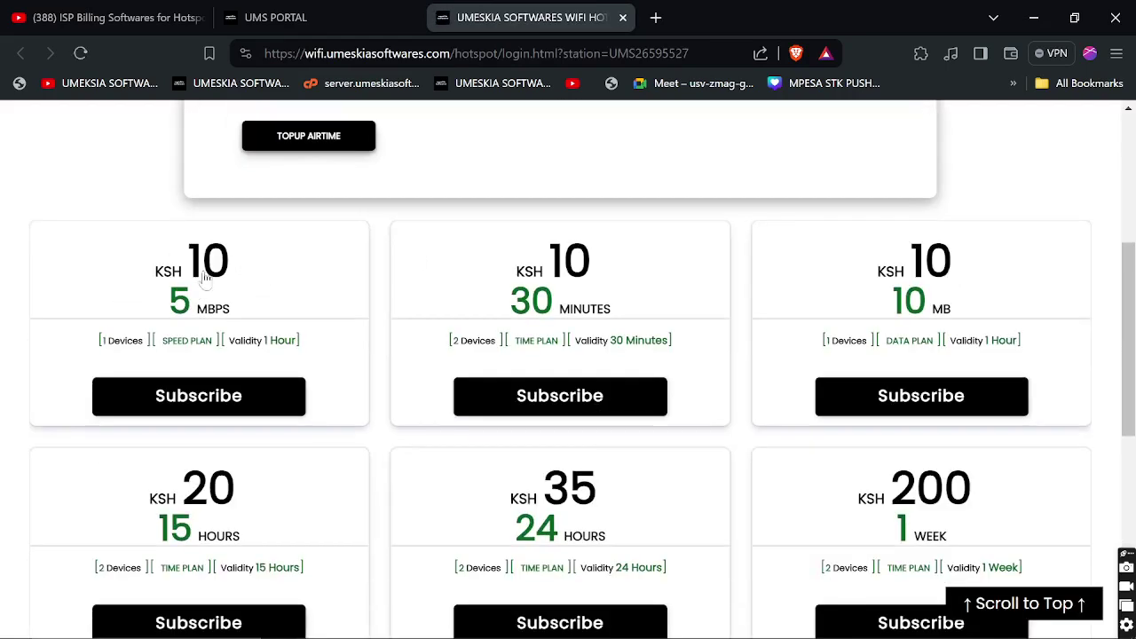
pyautogui.scroll(4, 637, 270)
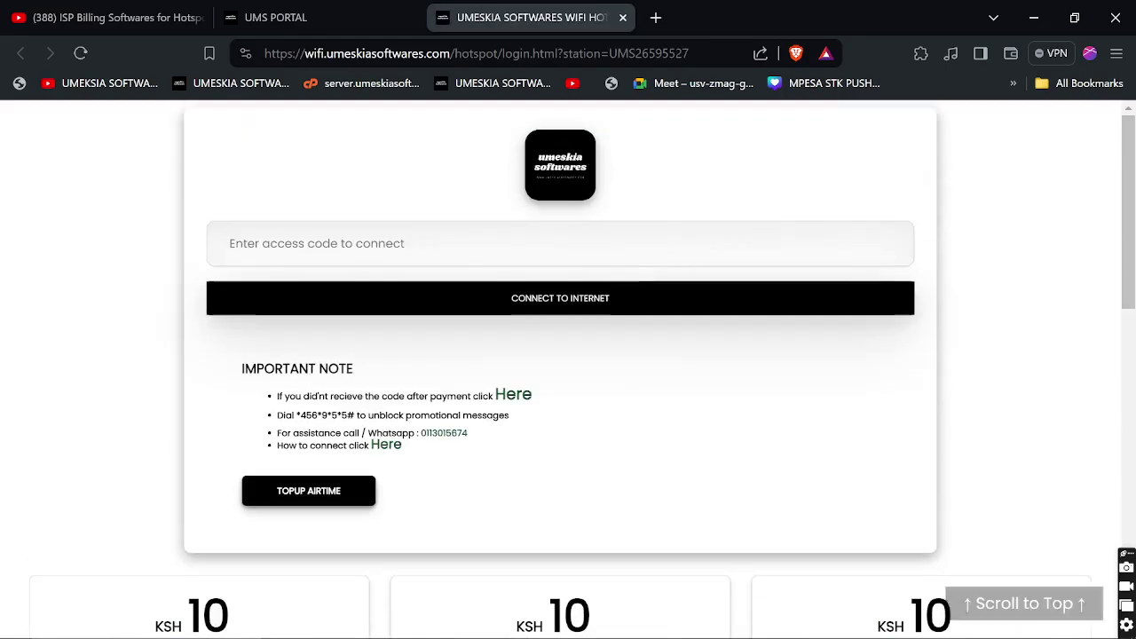
pyautogui.scroll(-3, 299, 183)
pyautogui.scroll(-3, 529, 275)
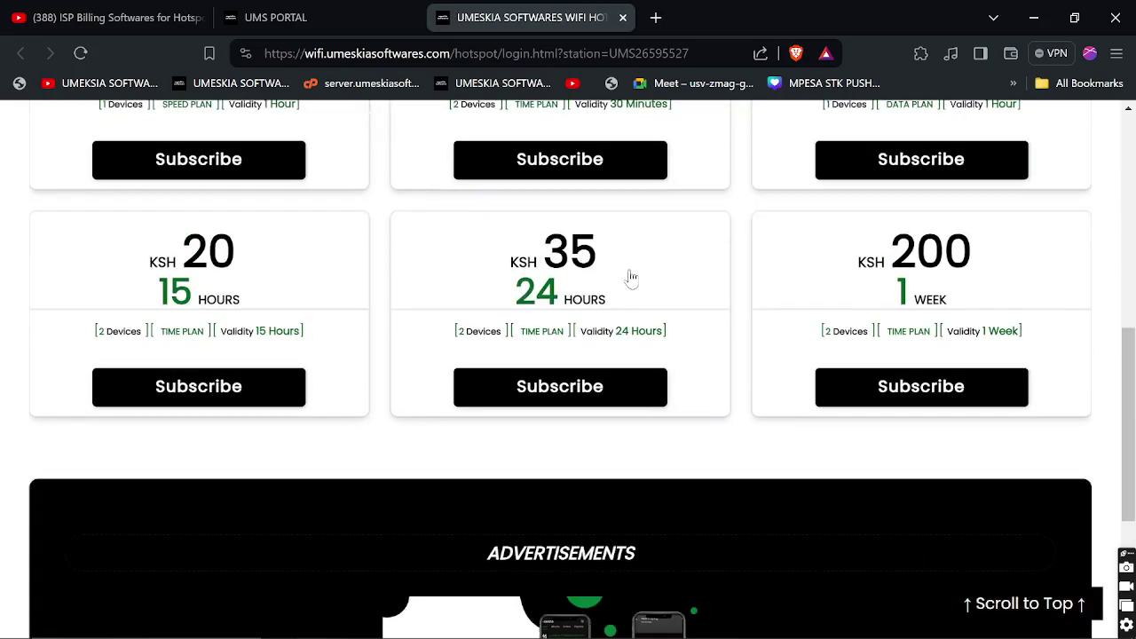
pyautogui.scroll(6, 627, 274)
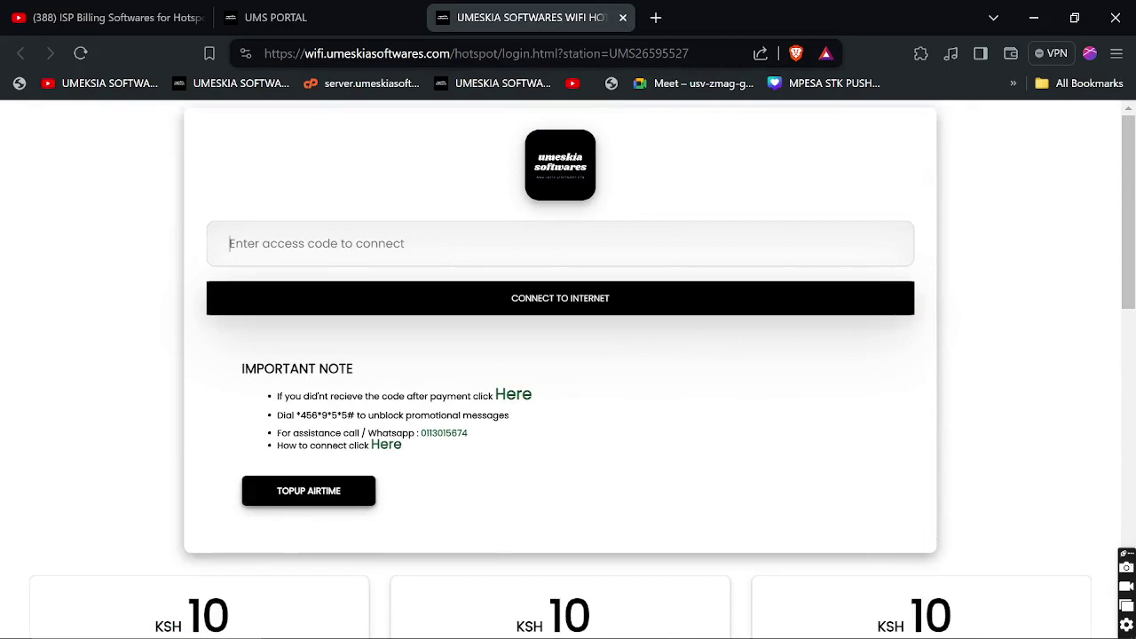
pyautogui.moveTo(503, 53); pyautogui.dragTo(265, 53)
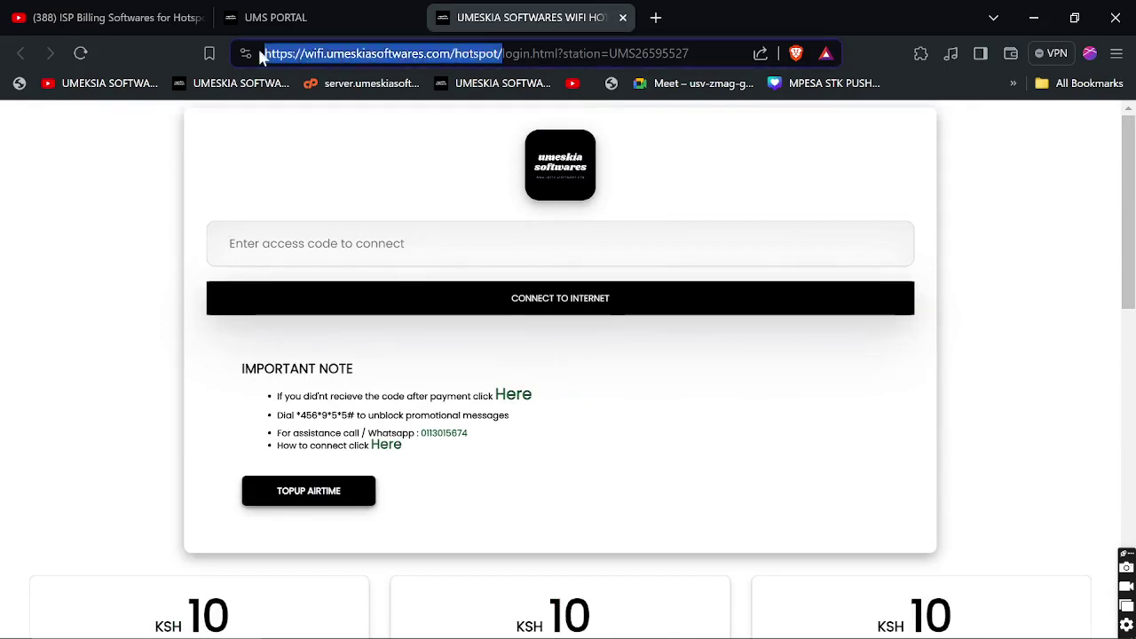
# Open the Tandao Networks login page at wifi.umeskiasoftwares.com/ent/login.html in a new tab.
pyautogui.hotkey('ctrl', 'c')
pyautogui.click(653, 17)
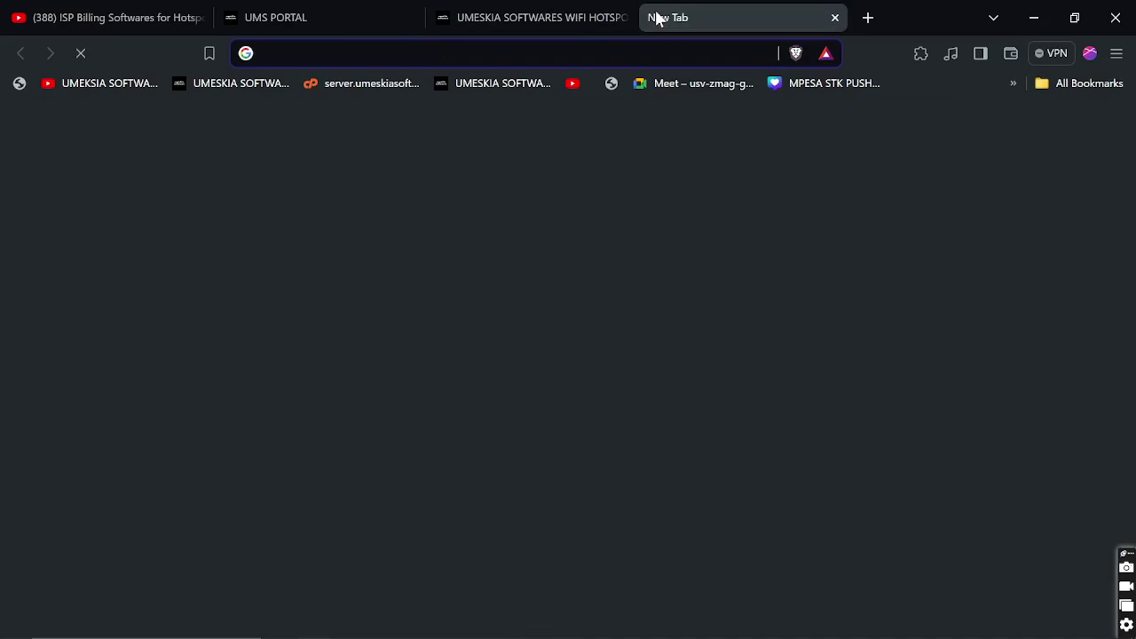
pyautogui.hotkey('ctrl', 'v')
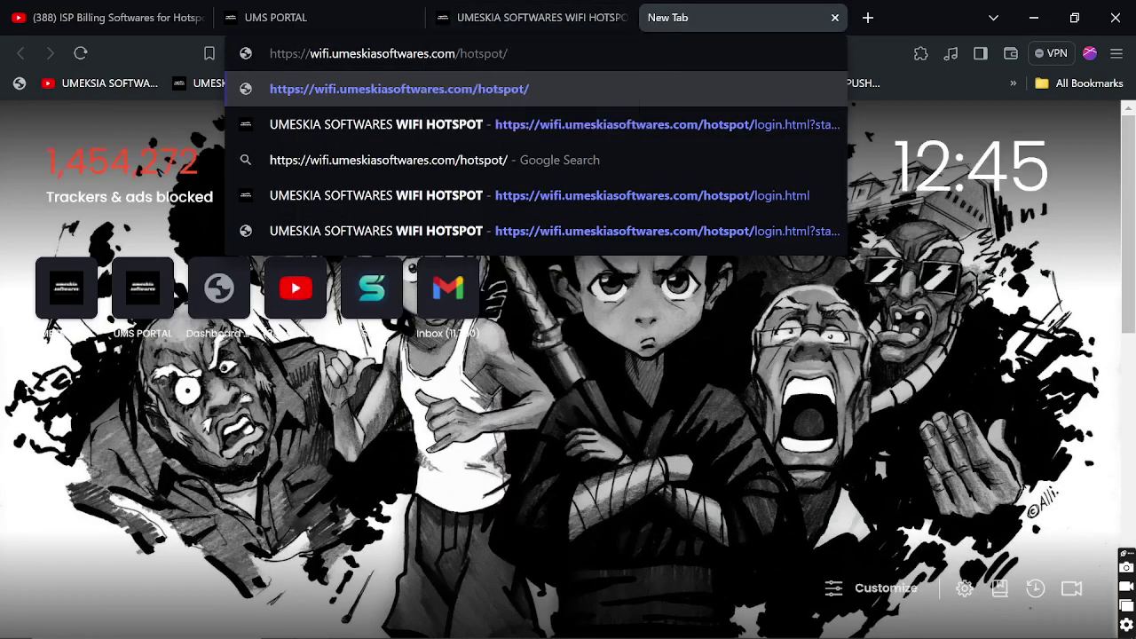
pyautogui.press('BackSpace')
pyautogui.press('BackSpace')
pyautogui.press('BackSpace')
pyautogui.press('BackSpace')
pyautogui.press('BackSpace')
pyautogui.press('BackSpace')
pyautogui.press('BackSpace')
pyautogui.press('BackSpace')
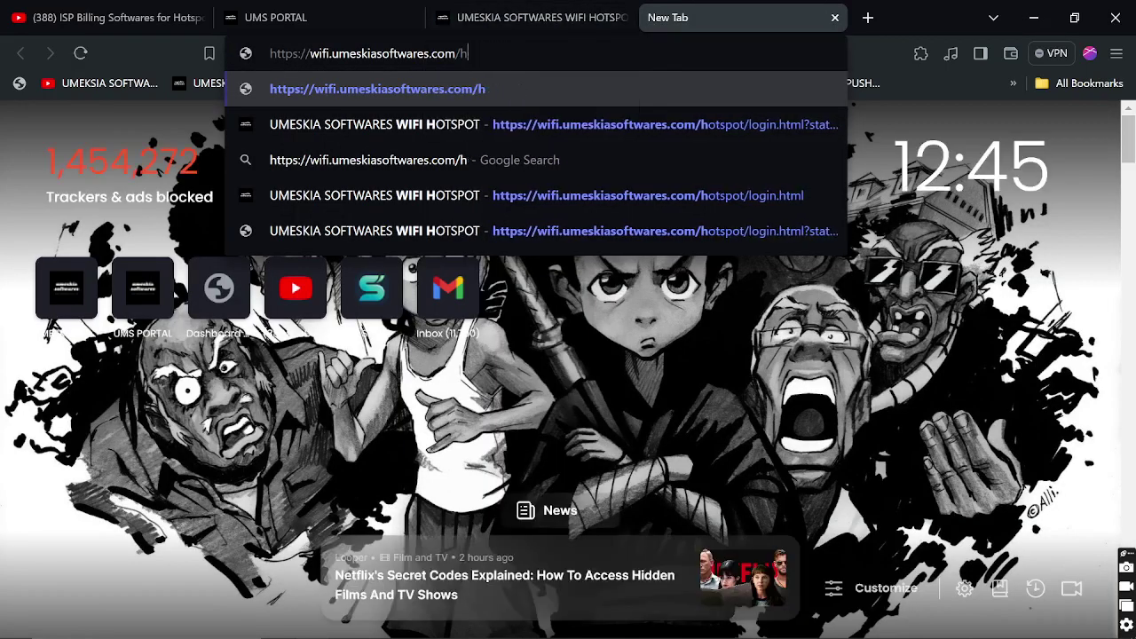
pyautogui.write('e')
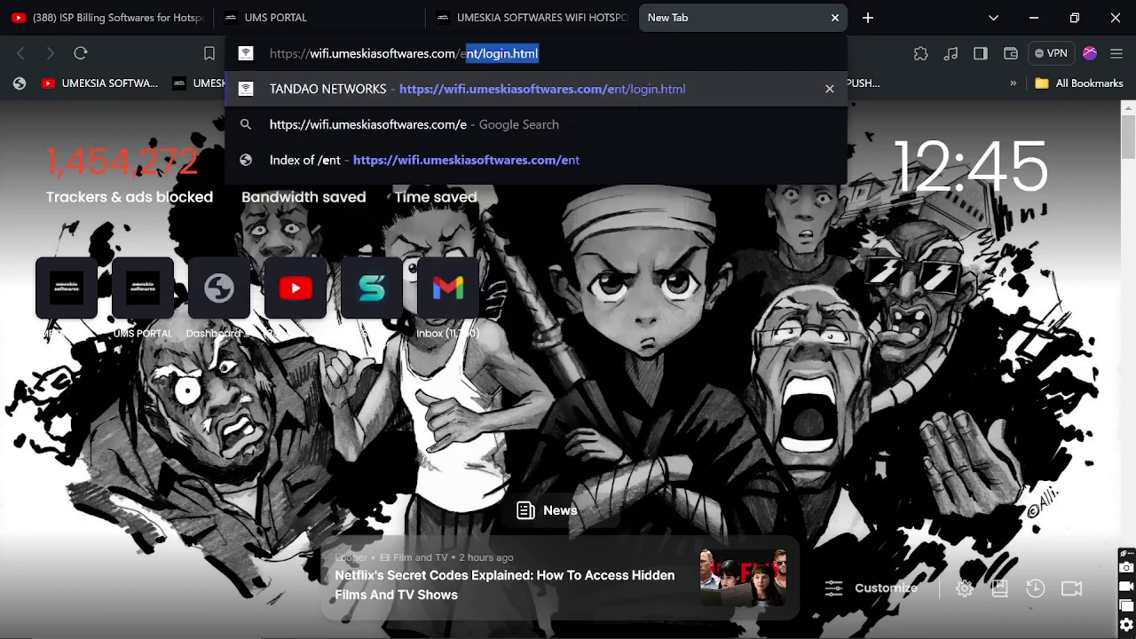
pyautogui.press('Return')
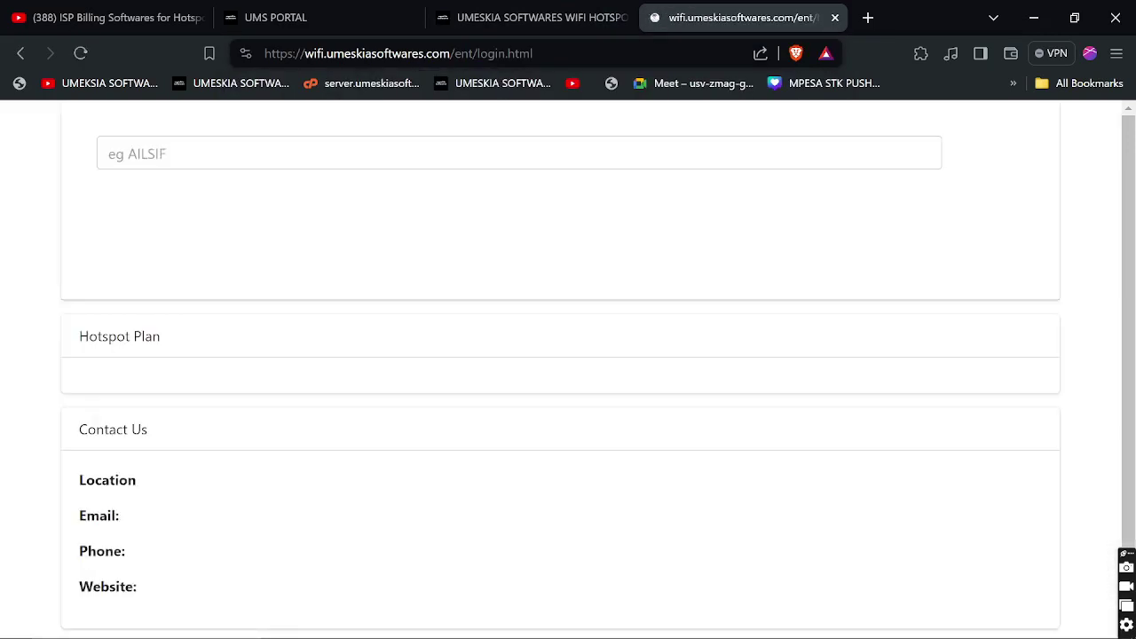
# Review the Tandao plans from Ksh 10 to Ksh 999, then the Umeskia hotspot page's plans.
pyautogui.scroll(-2, 577, 140)
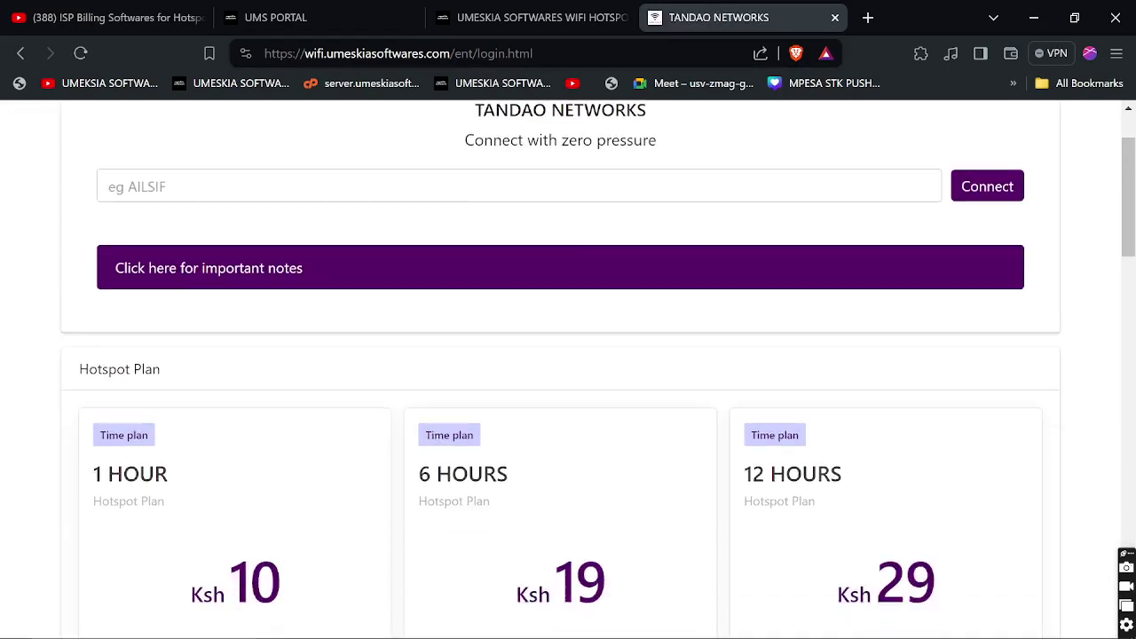
pyautogui.scroll(-8, 169, 388)
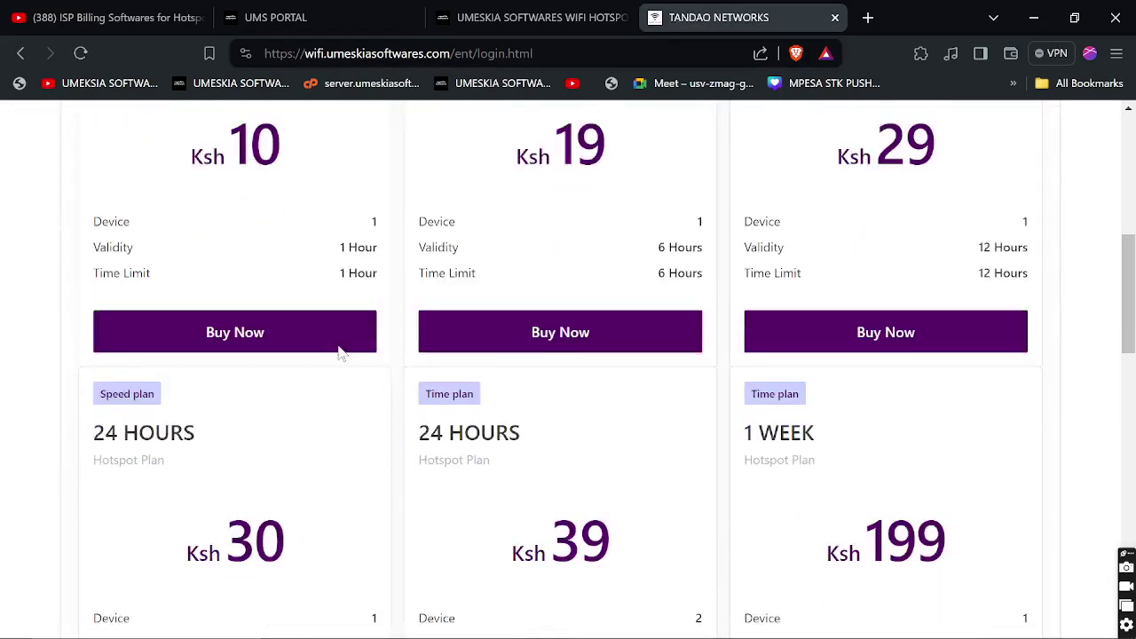
pyautogui.scroll(-5, 569, 342)
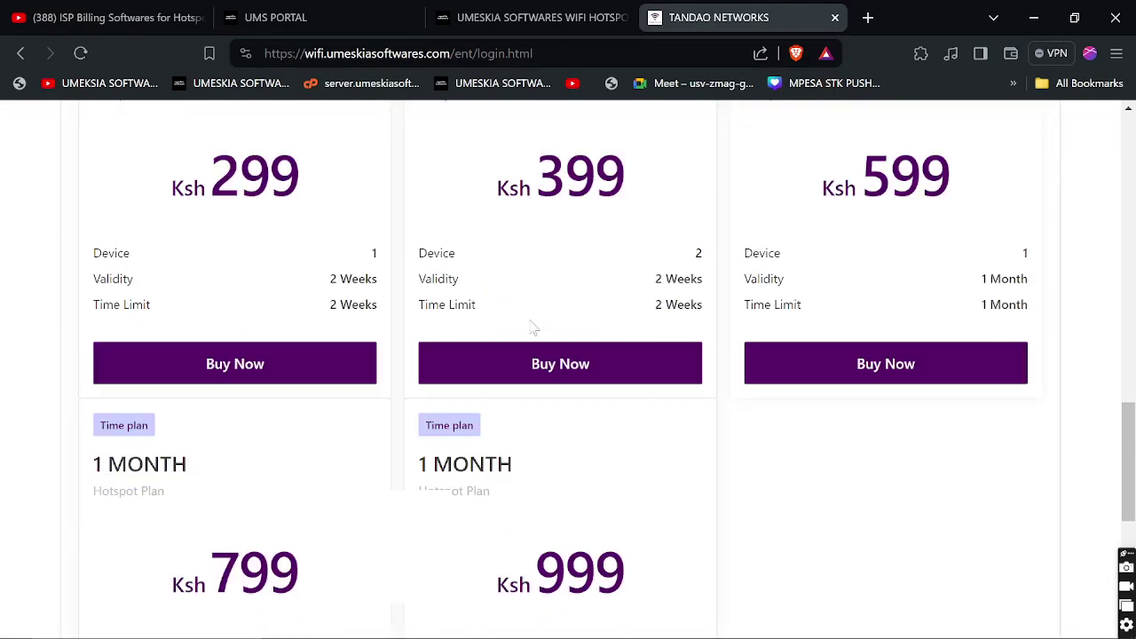
pyautogui.scroll(9, 855, 322)
pyautogui.scroll(6, 855, 322)
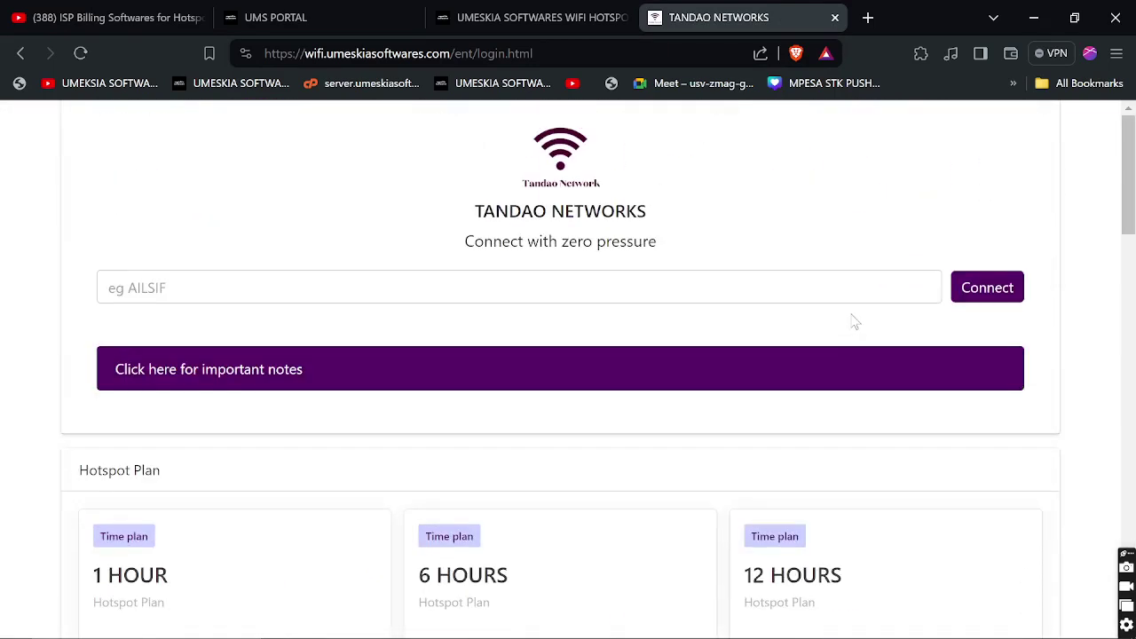
pyautogui.click(443, 18)
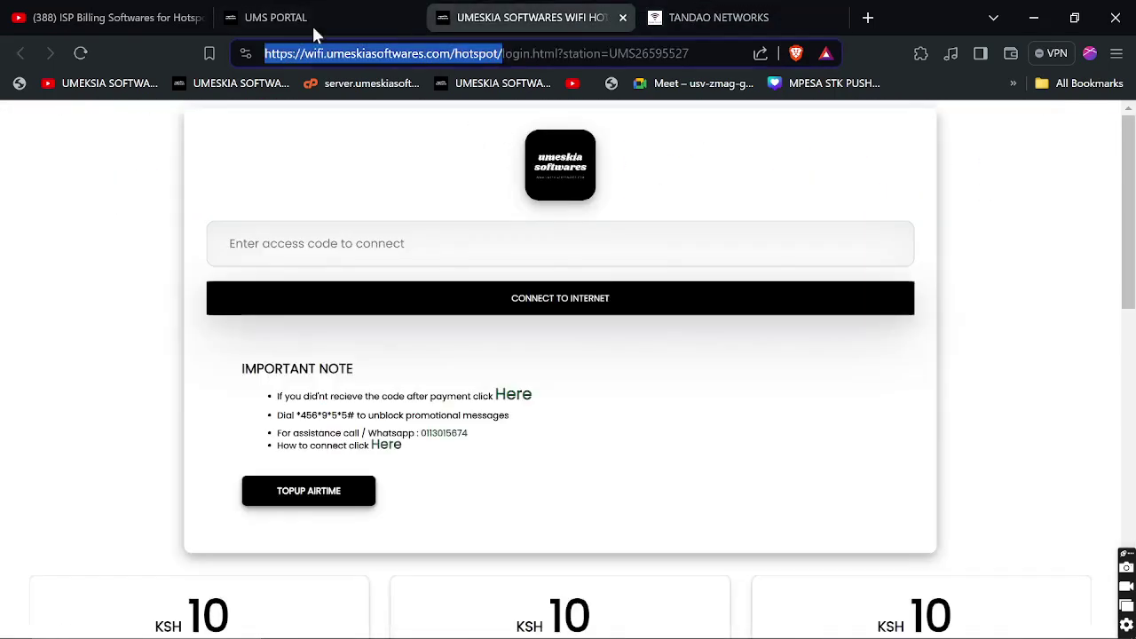
pyautogui.scroll(-5, 386, 325)
pyautogui.scroll(1, 684, 275)
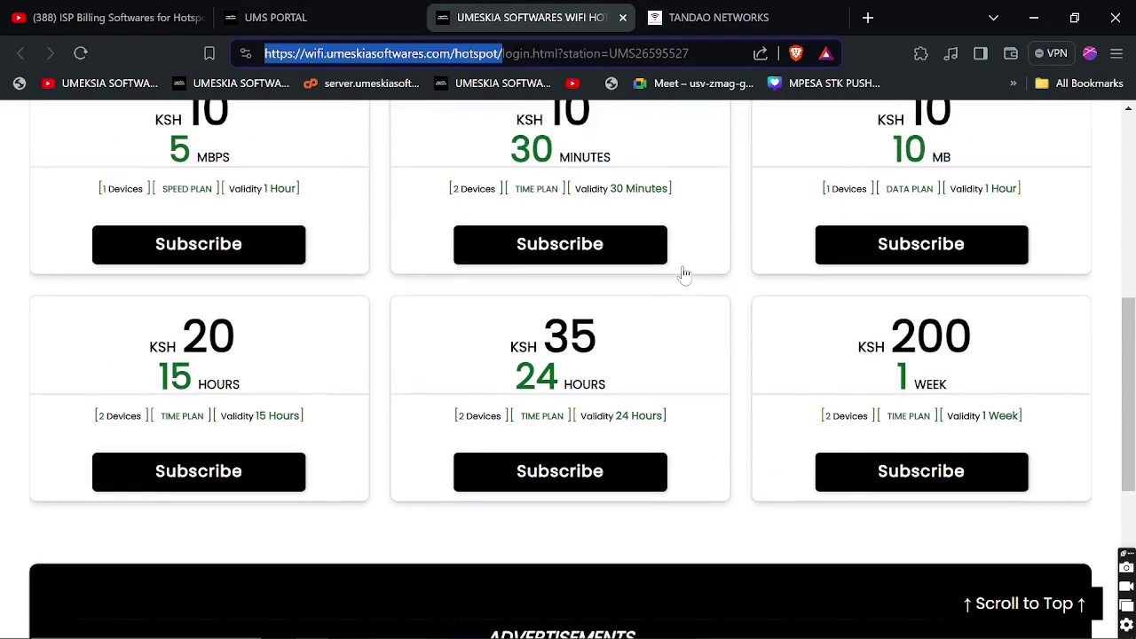
# Return to UMS Portal and open Setup > General Setup.
pyautogui.click(399, 11)
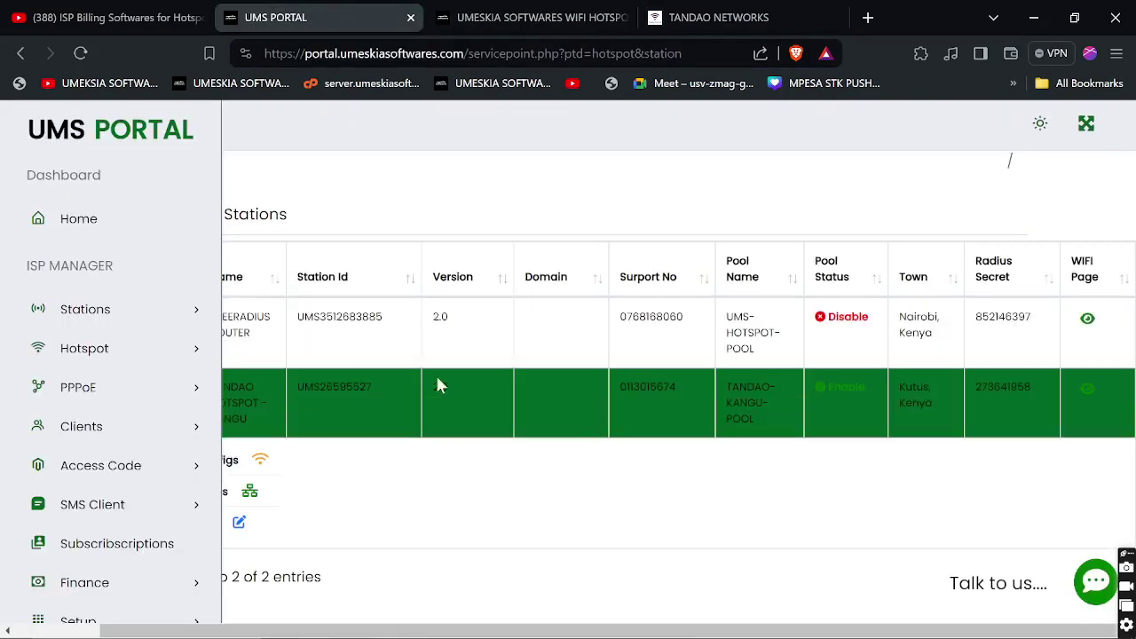
pyautogui.scroll(-2, 128, 380)
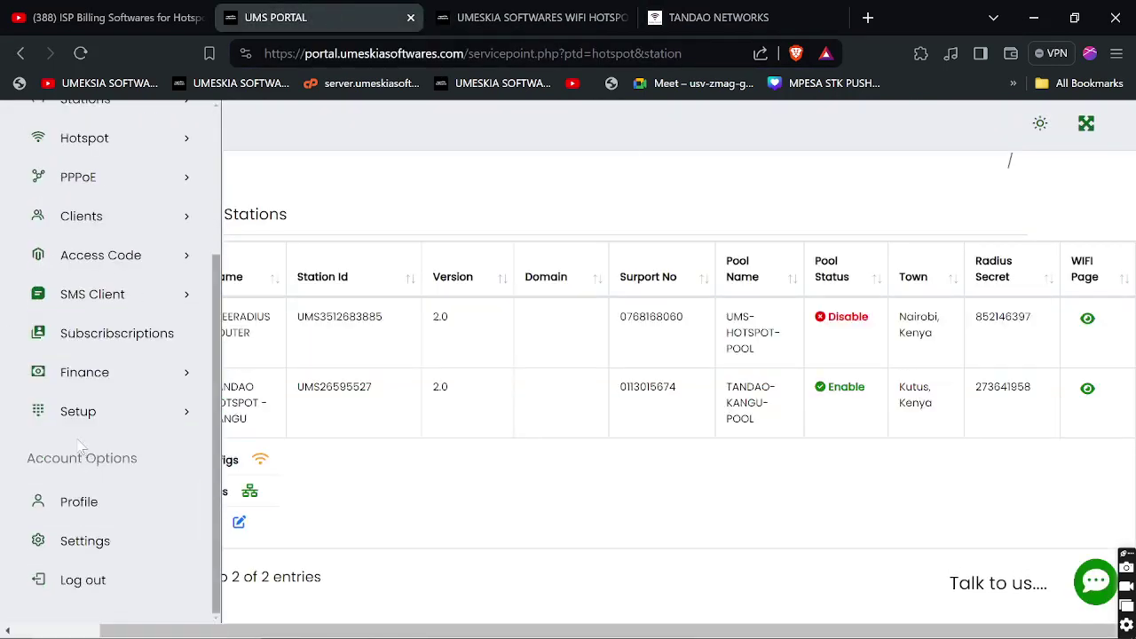
pyautogui.click(98, 414)
pyautogui.click(61, 445)
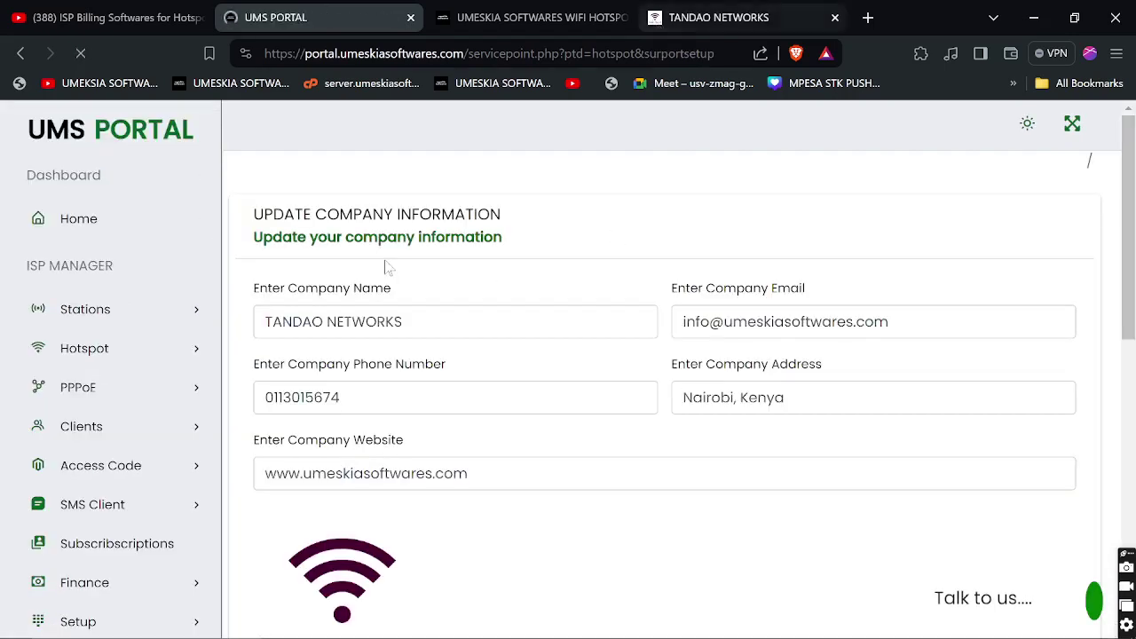
pyautogui.scroll(-2, 411, 419)
pyautogui.scroll(-4, 411, 419)
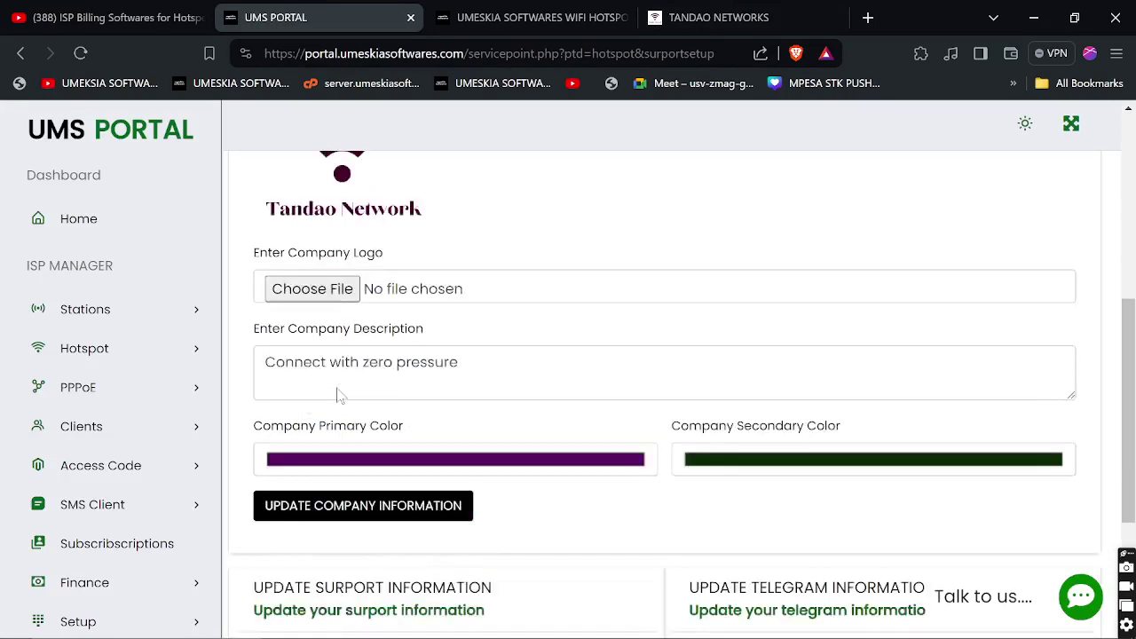
# Change the Company Primary Color from purple to brown (104, 69, 8).
pyautogui.click(381, 311)
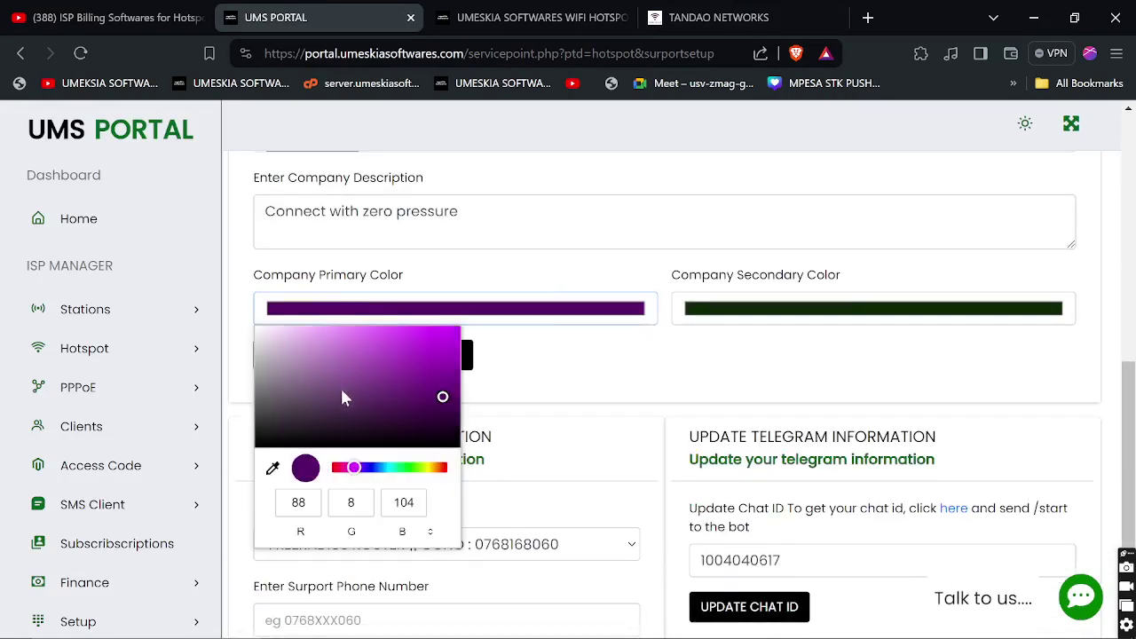
pyautogui.moveTo(369, 479); pyautogui.dragTo(397, 473)
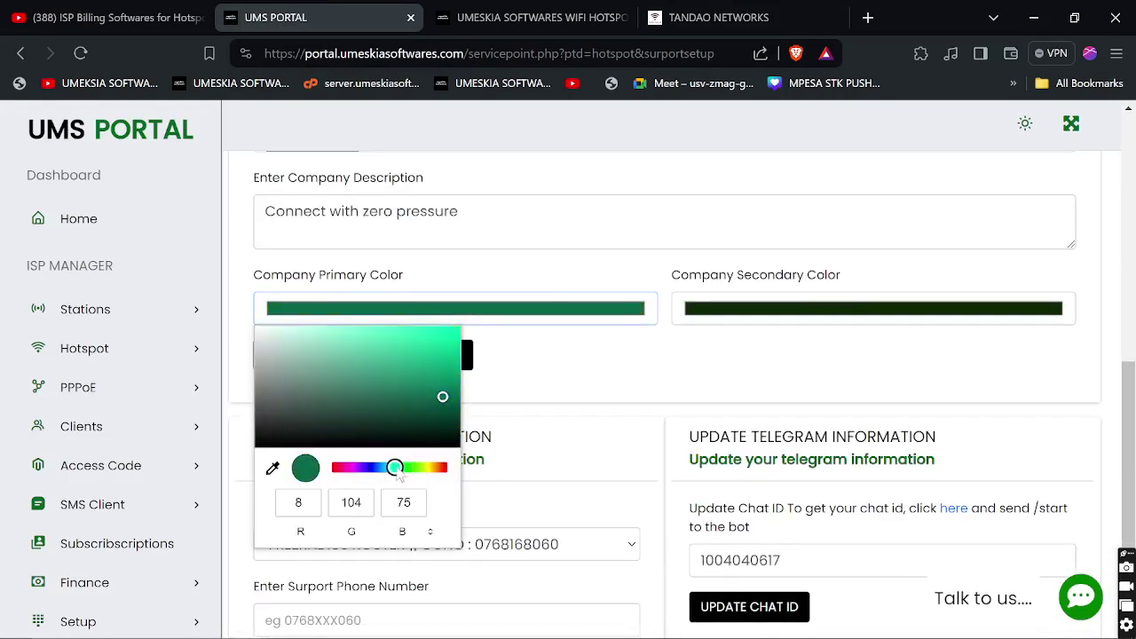
pyautogui.click(434, 470)
pyautogui.scroll(5, 595, 343)
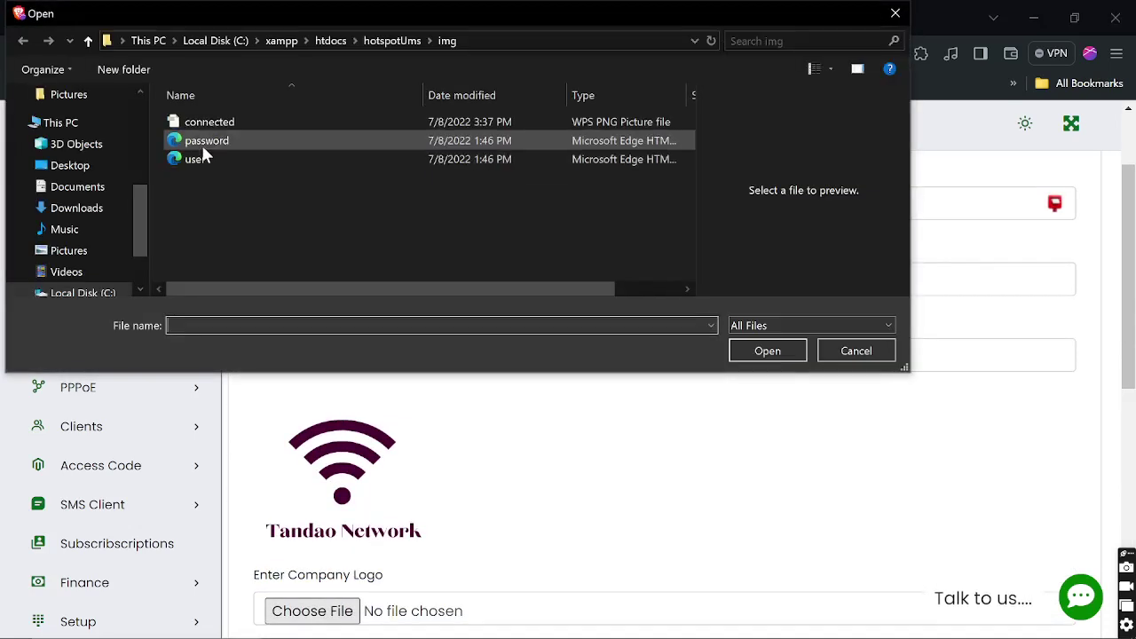
# Set connected.png as the company logo and save the company information.
pyautogui.click(202, 124)
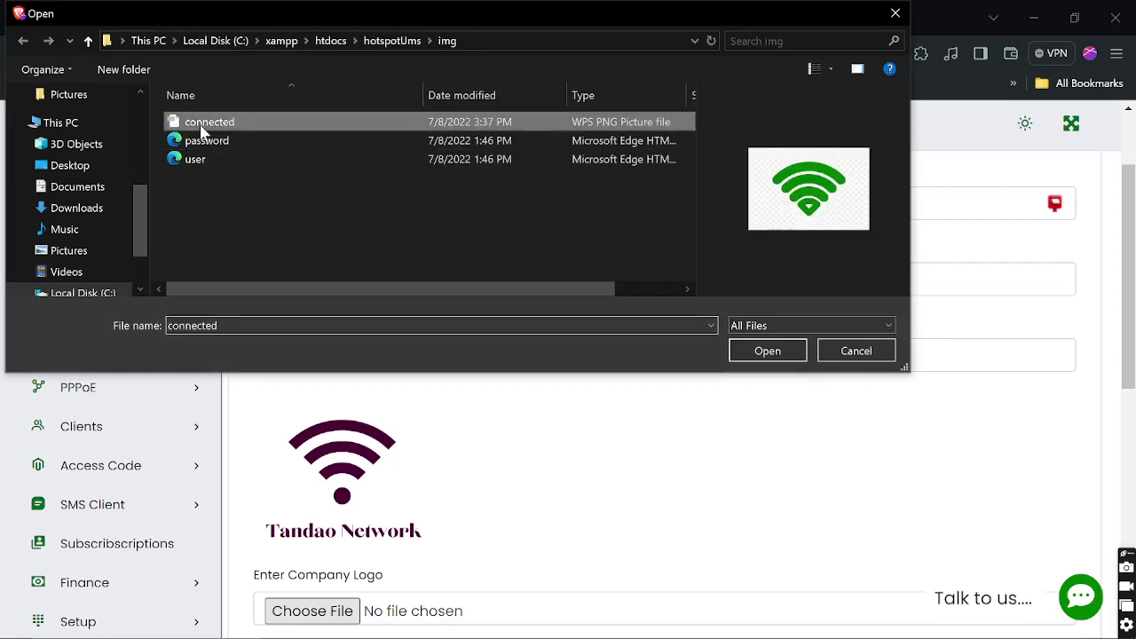
pyautogui.click(766, 351)
pyautogui.scroll(-9, 355, 435)
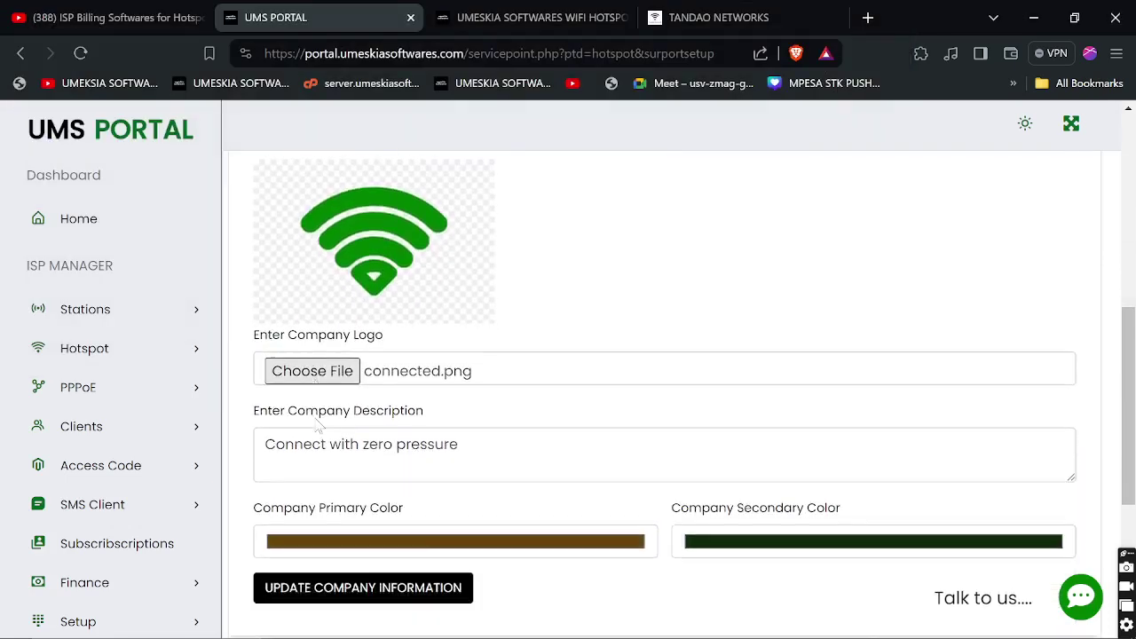
pyautogui.click(328, 278)
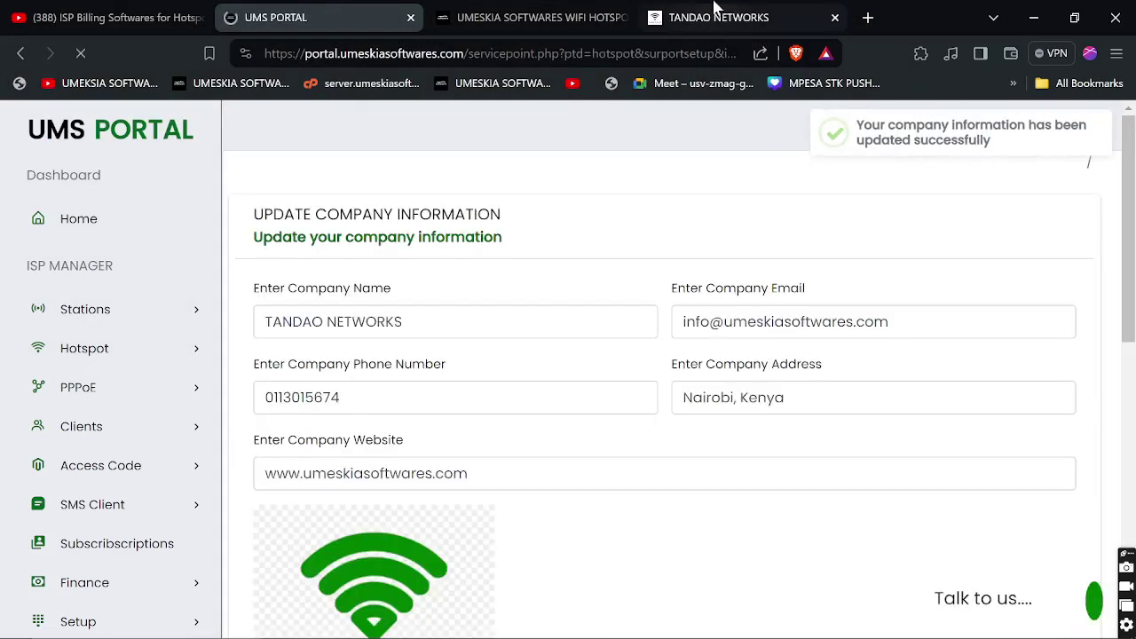
pyautogui.click(715, 11)
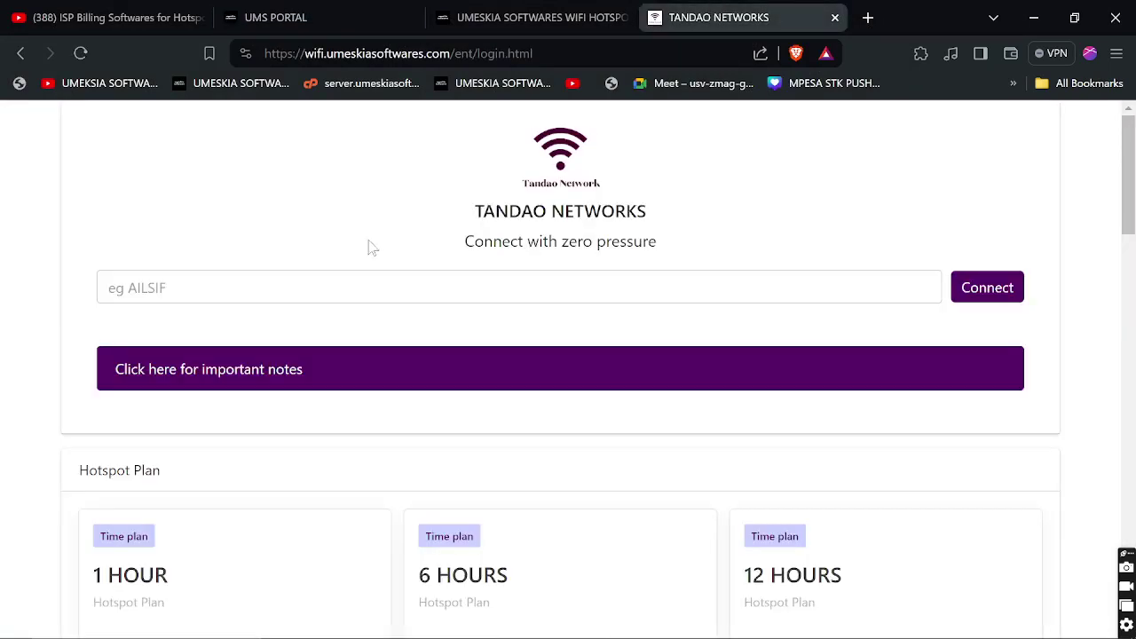
# Reload the Tandao Networks login page to confirm the green logo and brown buttons.
pyautogui.click(80, 54)
pyautogui.scroll(-7, 553, 352)
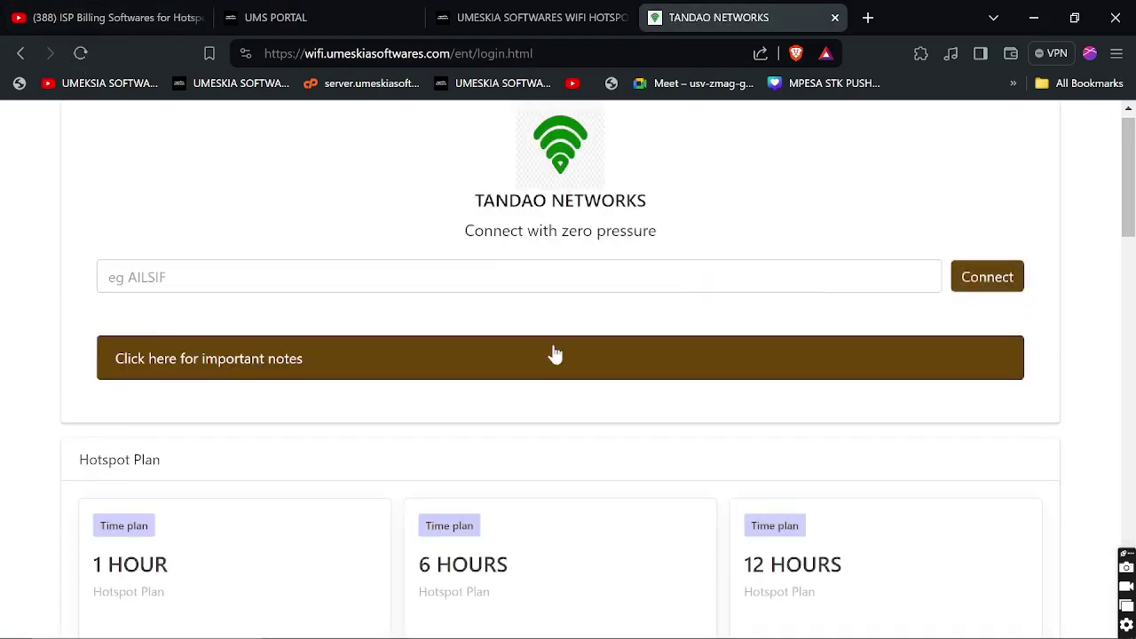
pyautogui.scroll(-6, 571, 325)
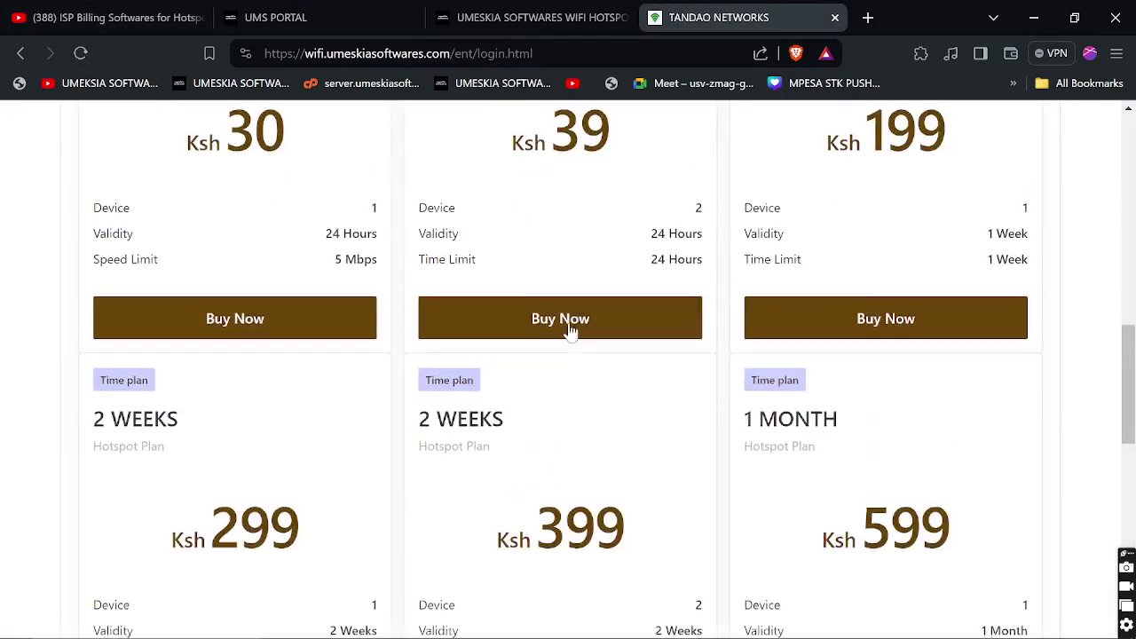
pyautogui.click(533, 17)
# Recheck the Tandao login page against the company settings, then expand the Hotspot sidebar section.
pyautogui.click(284, 17)
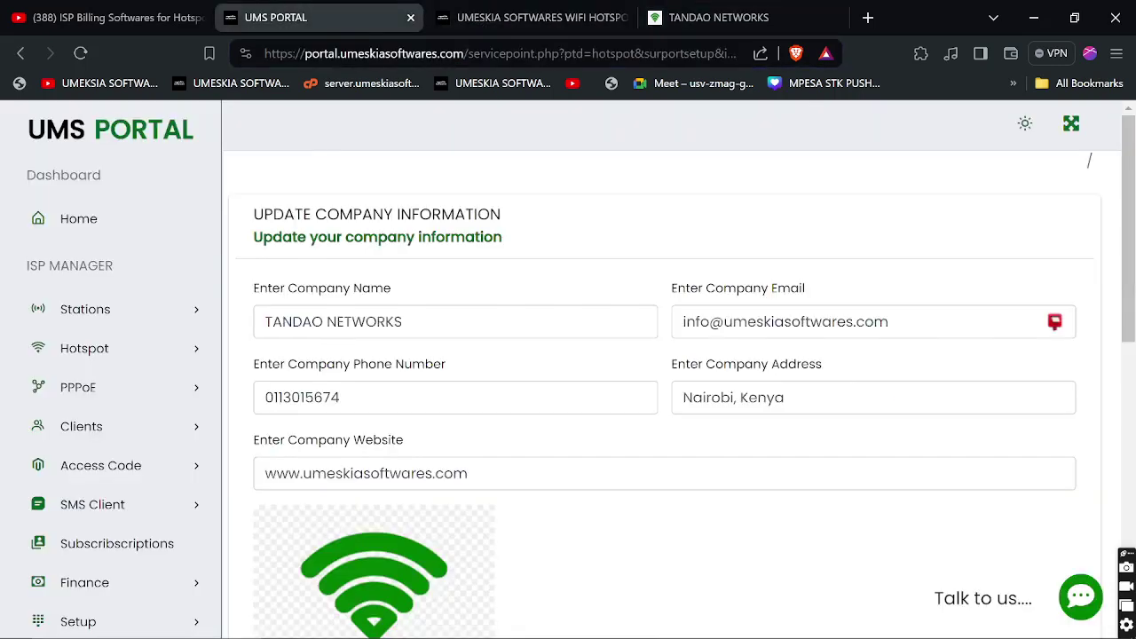
pyautogui.scroll(-3, 664, 395)
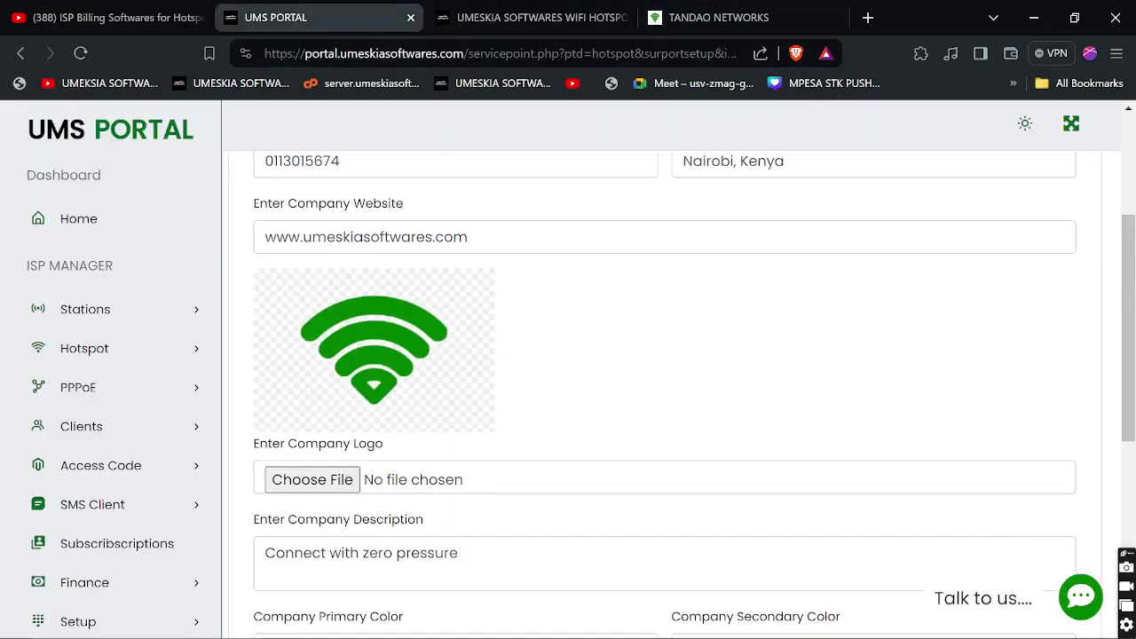
pyautogui.click(733, 18)
pyautogui.click(322, 11)
pyautogui.scroll(-2, 107, 480)
pyautogui.scroll(-2, 91, 546)
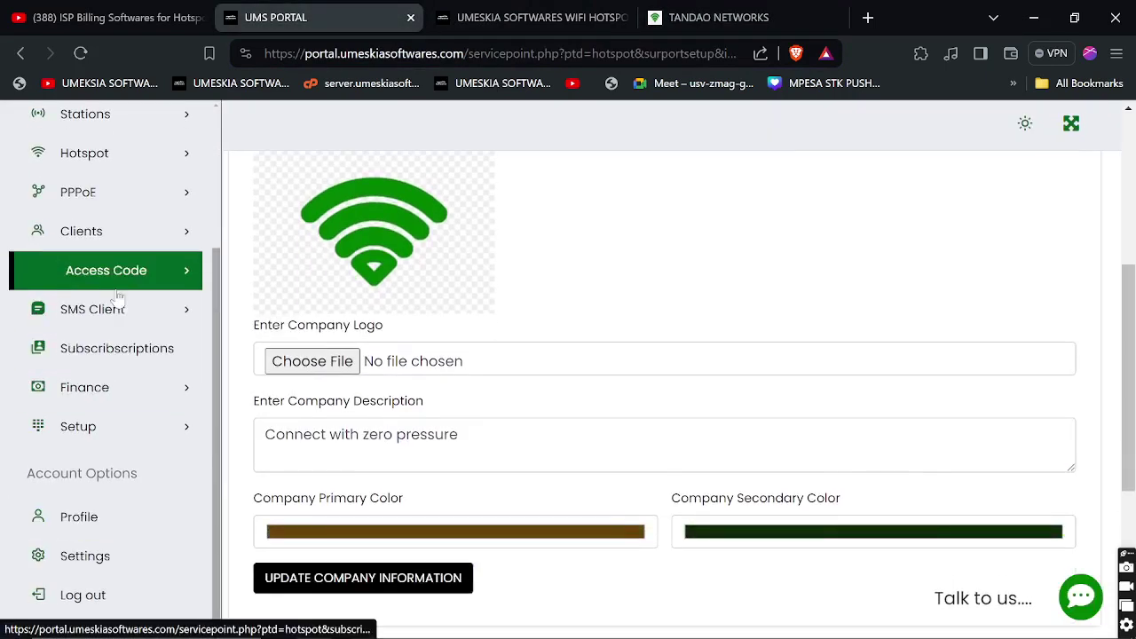
pyautogui.scroll(3, 98, 293)
pyautogui.click(75, 355)
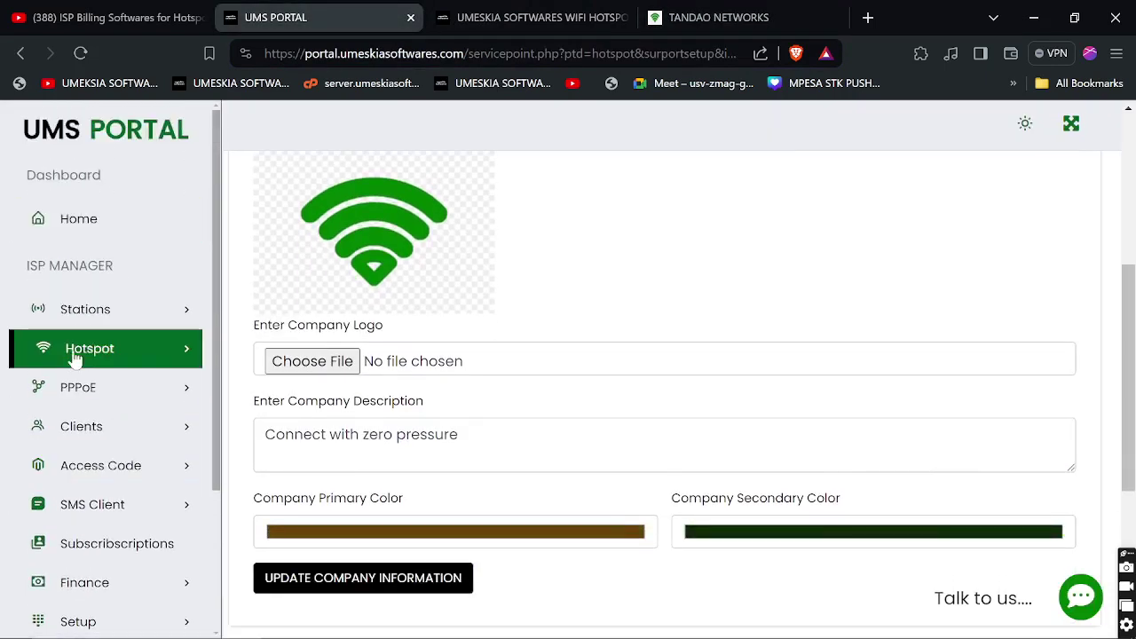
pyautogui.click(75, 355)
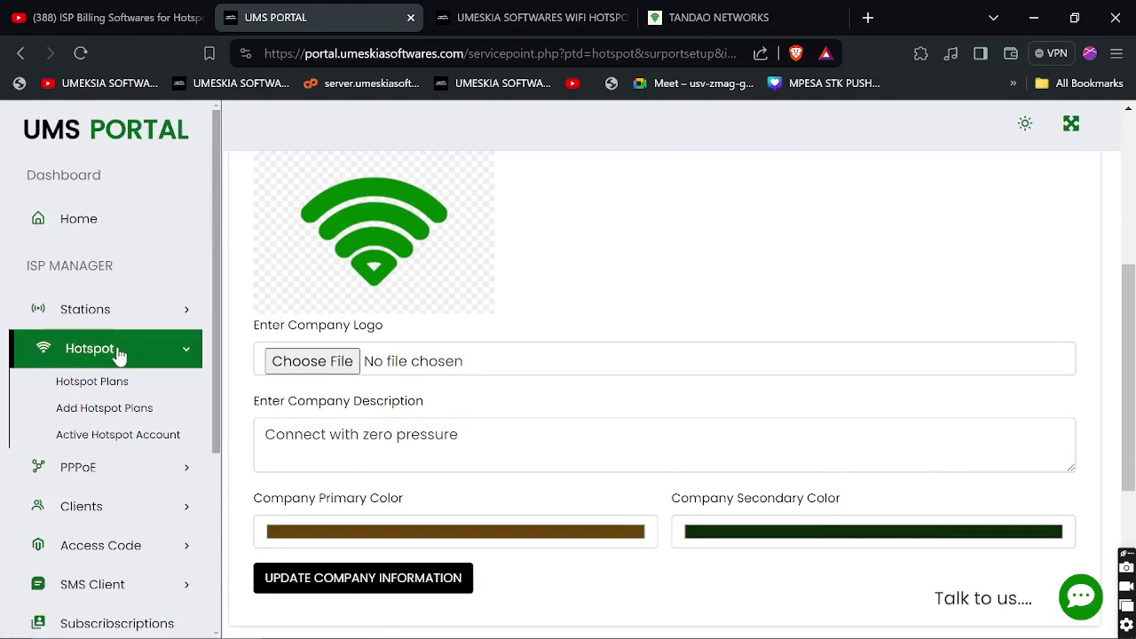